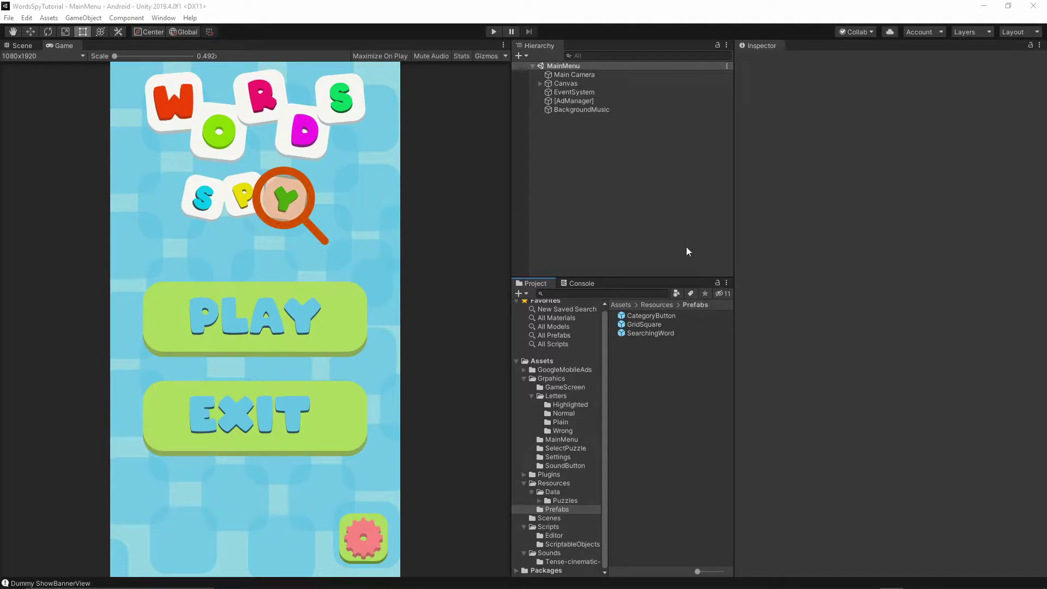
Step: Open the GridSquare prefab from the Resources/Prefabs folder for editing
click(804, 360)
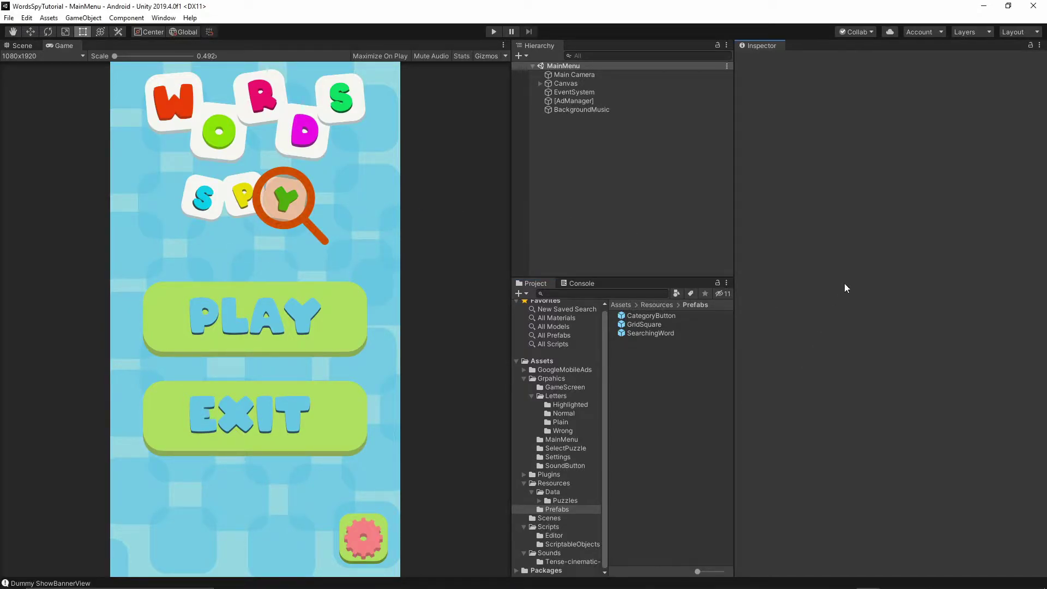
click(551, 484)
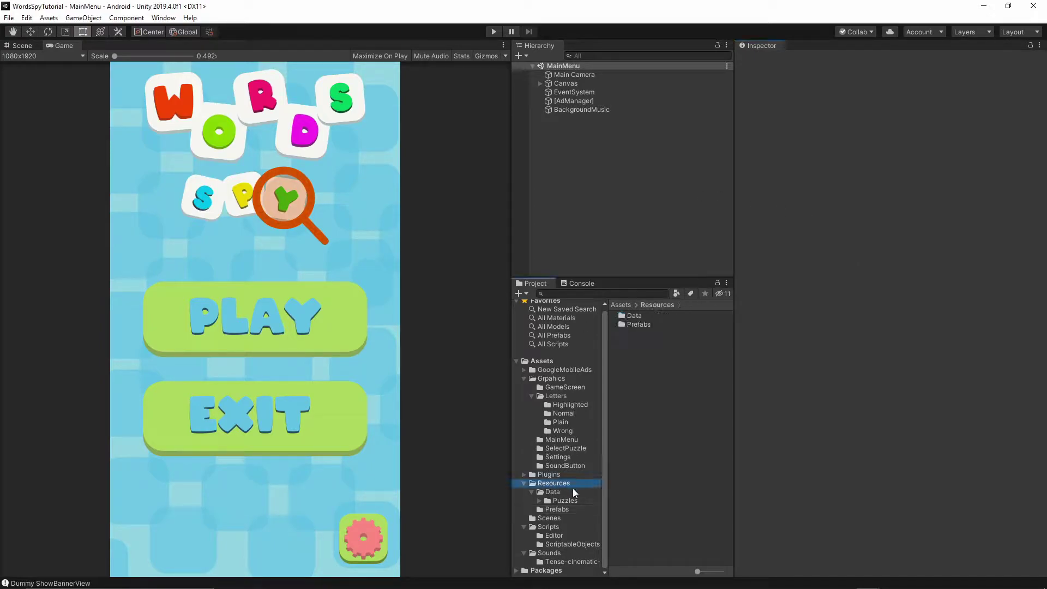
click(555, 510)
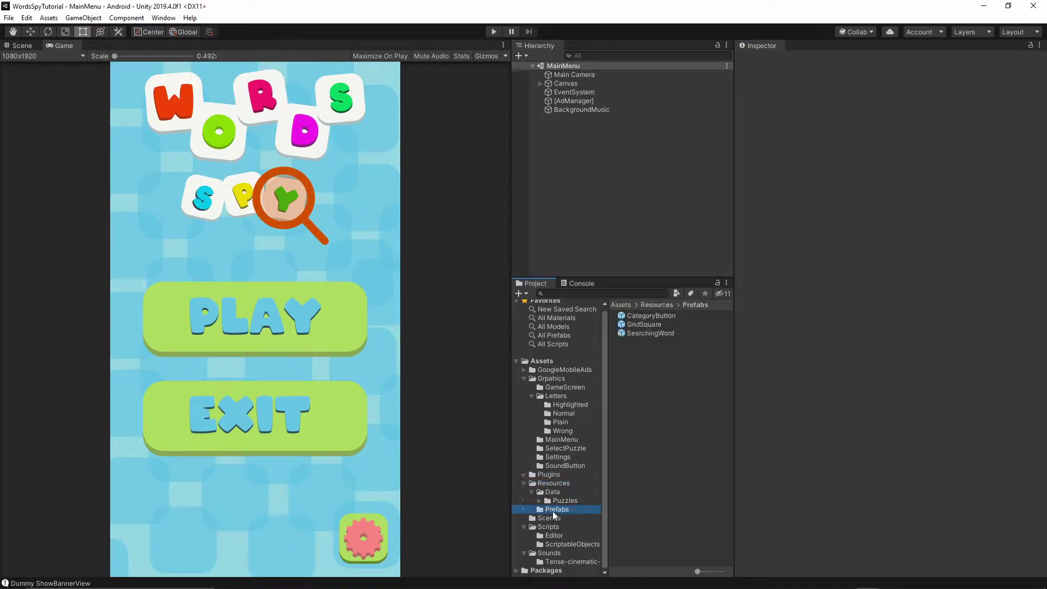
double_click(636, 325)
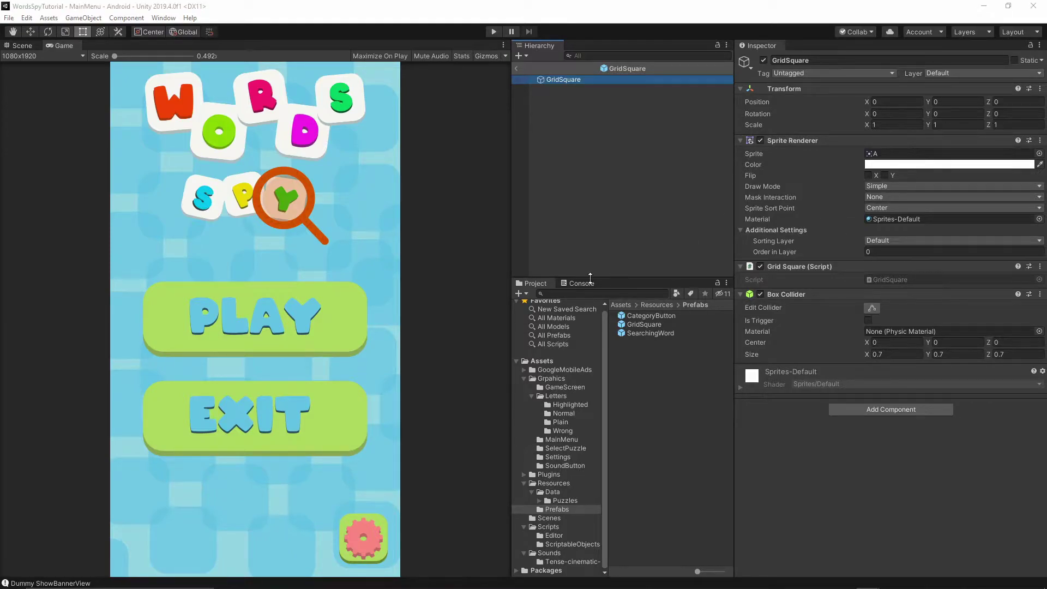
Step: Add an Audio Source component to the GridSquare prefab and turn off Play On Awake
click(869, 410)
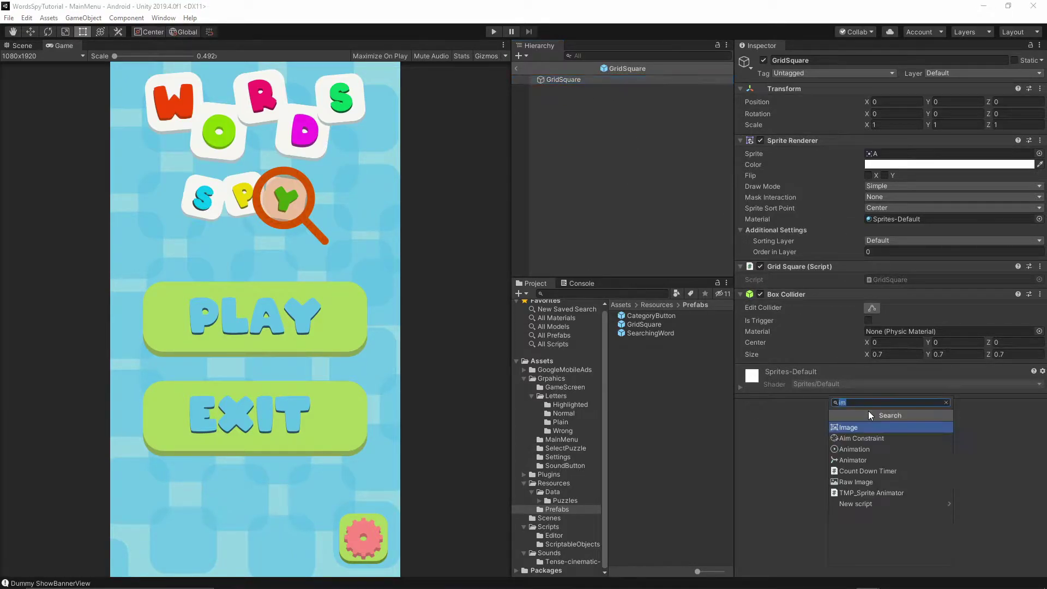
text(au)
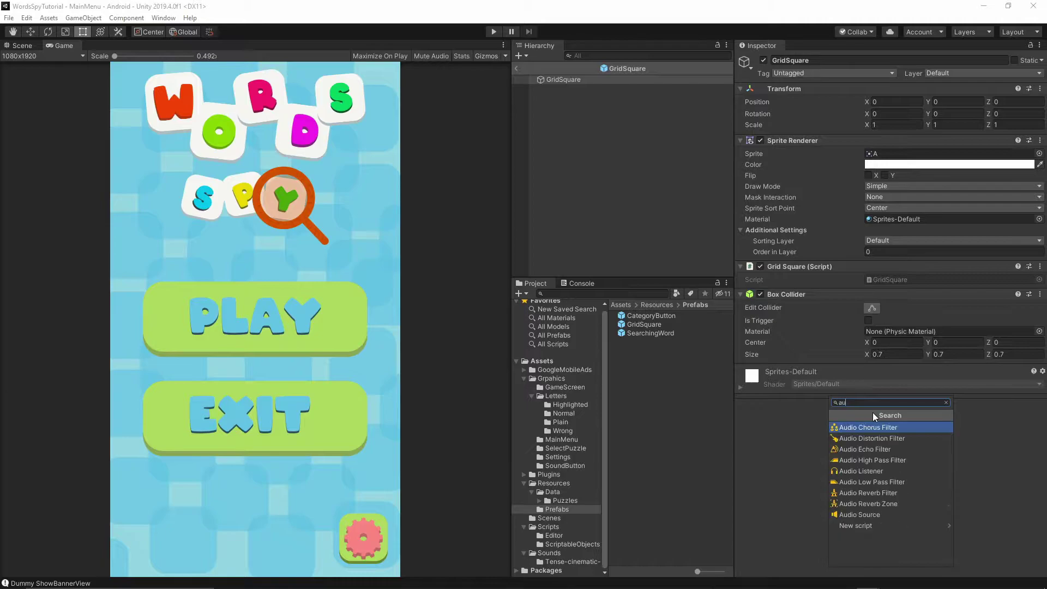
click(875, 513)
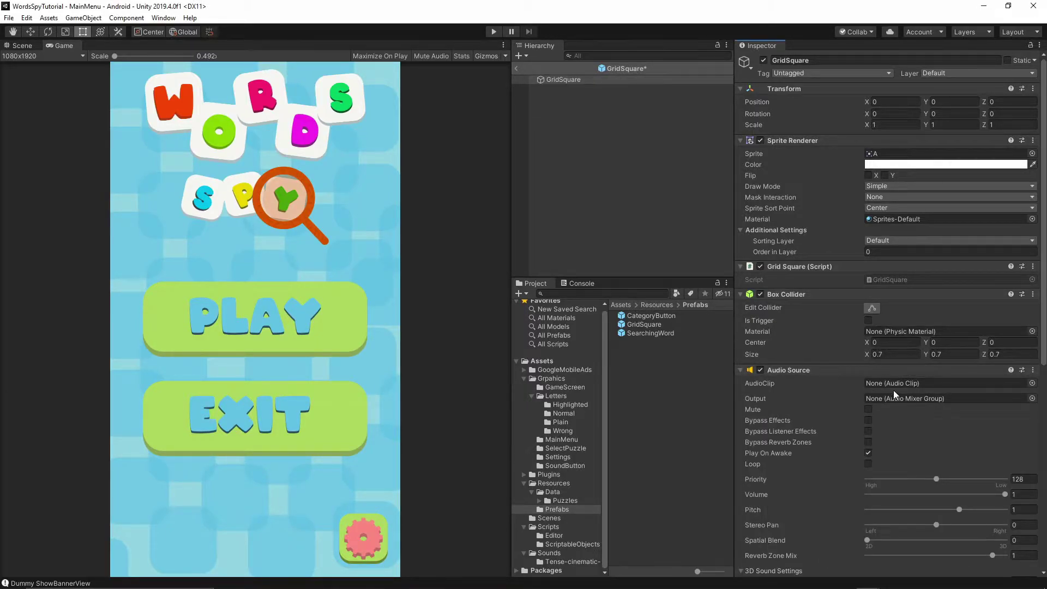
scroll(894, 390, down, 3)
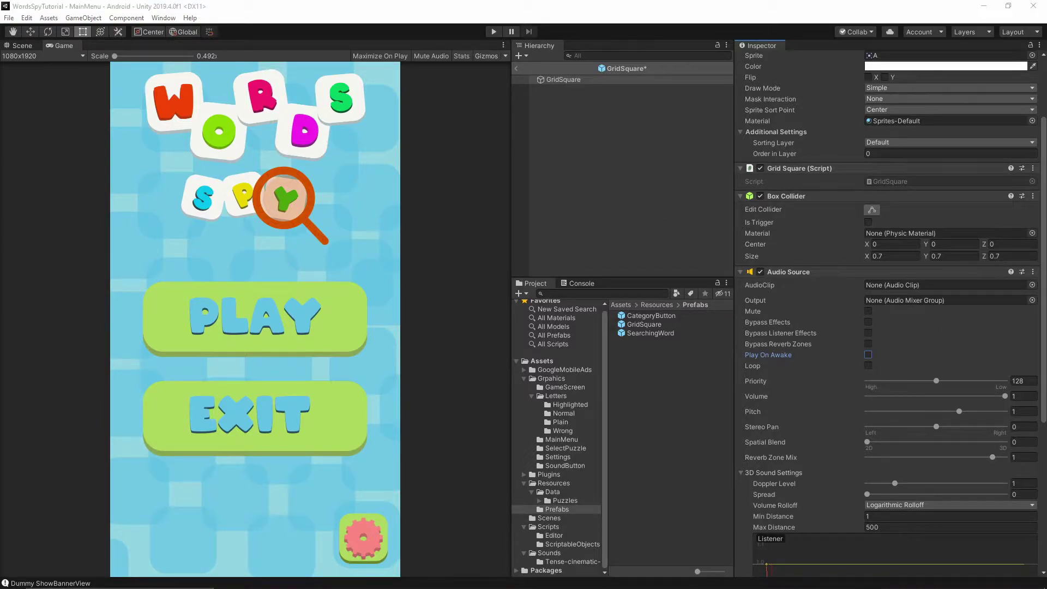
Step: Switch to the browser and preview Stopwatch Sound Effect and Simple Message Tone in the Sound Effects category of Orange Free Sounds
key(alt+Tab)
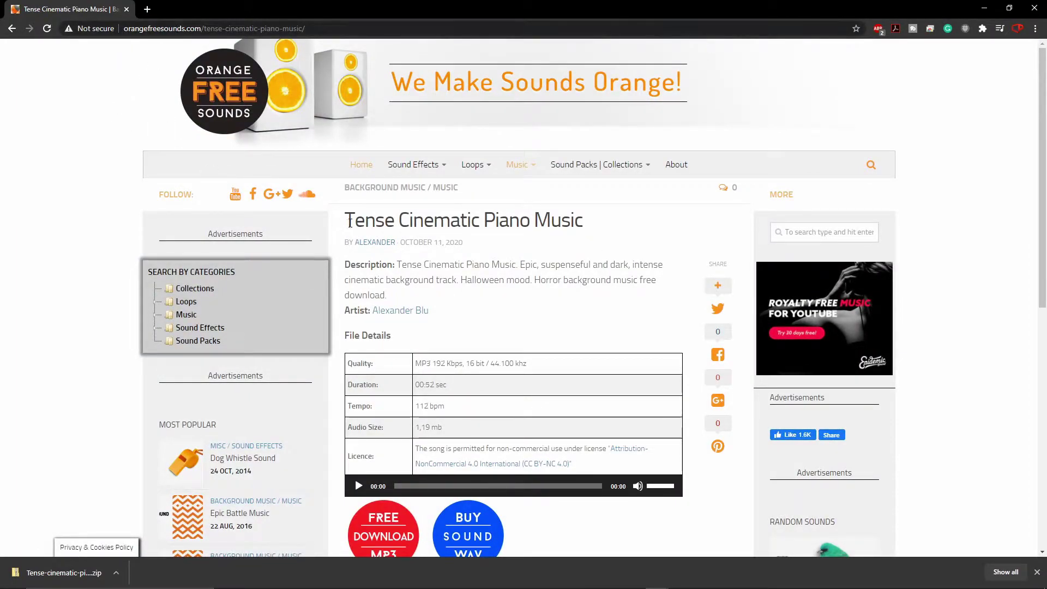
click(413, 164)
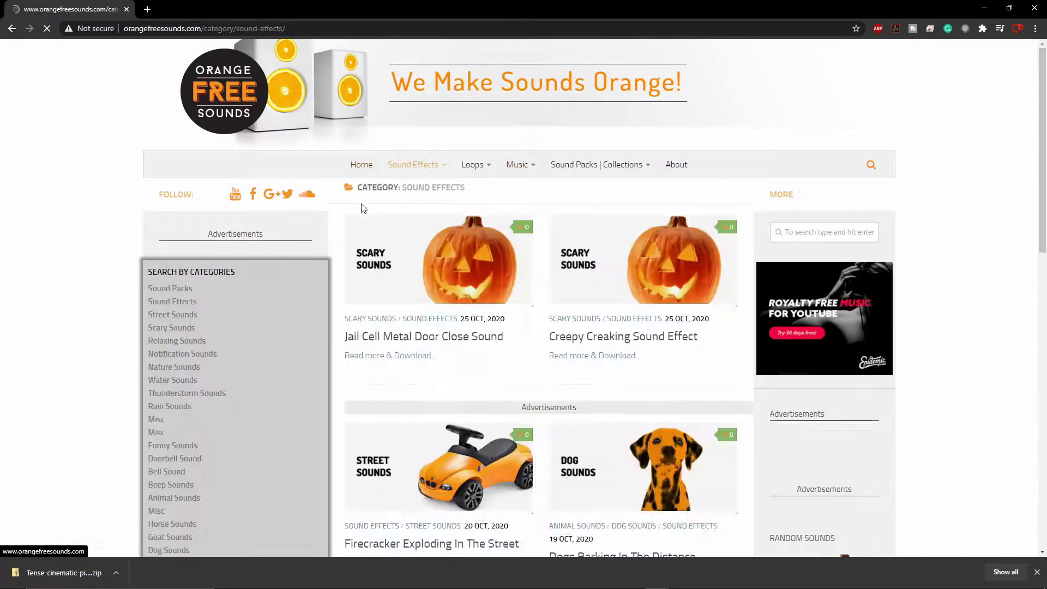
scroll(518, 255, down, 10)
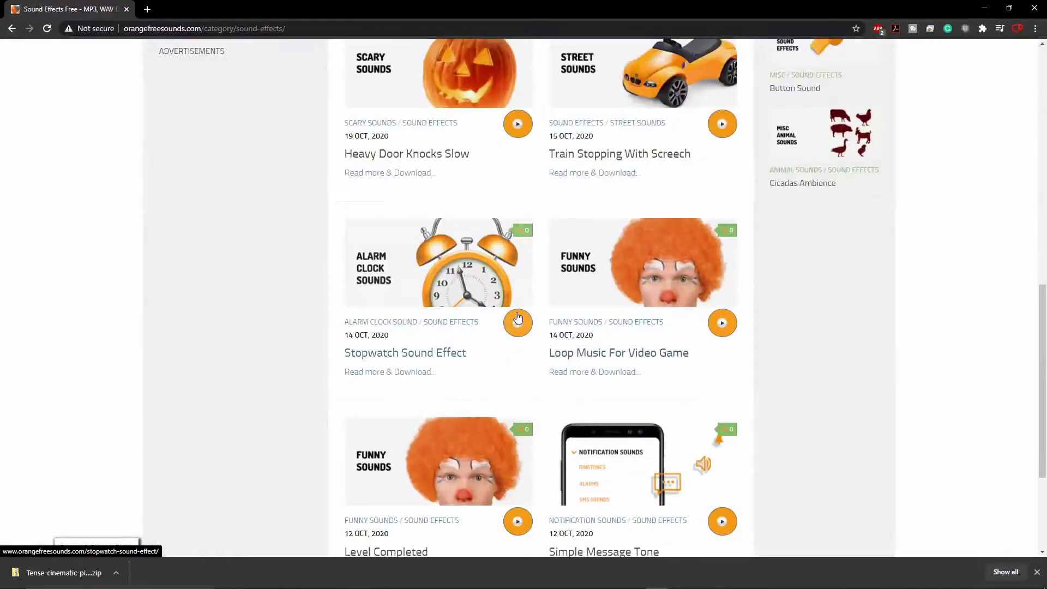
click(518, 323)
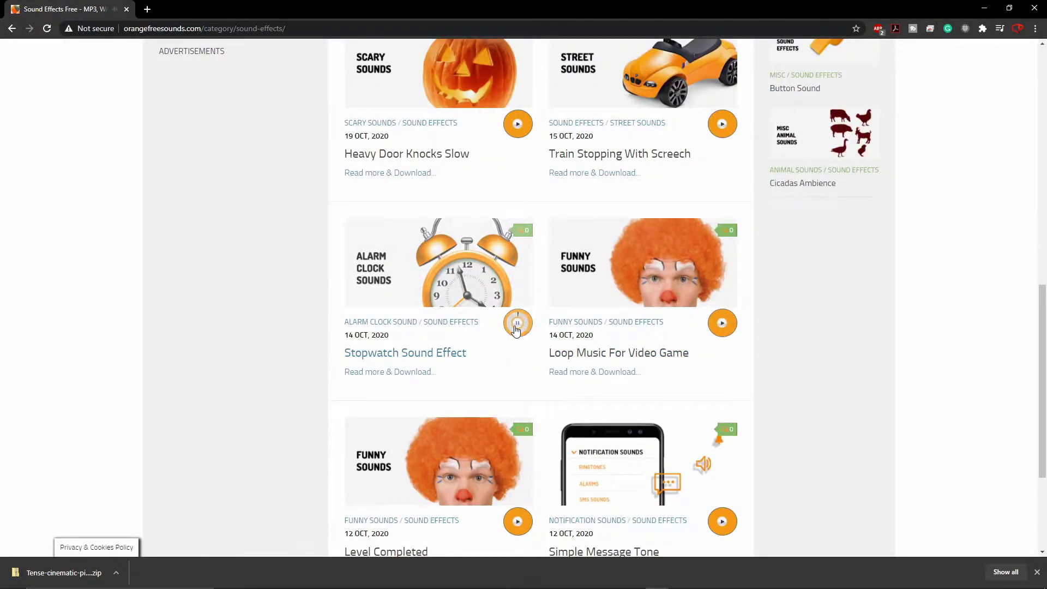
scroll(467, 189, down, 3)
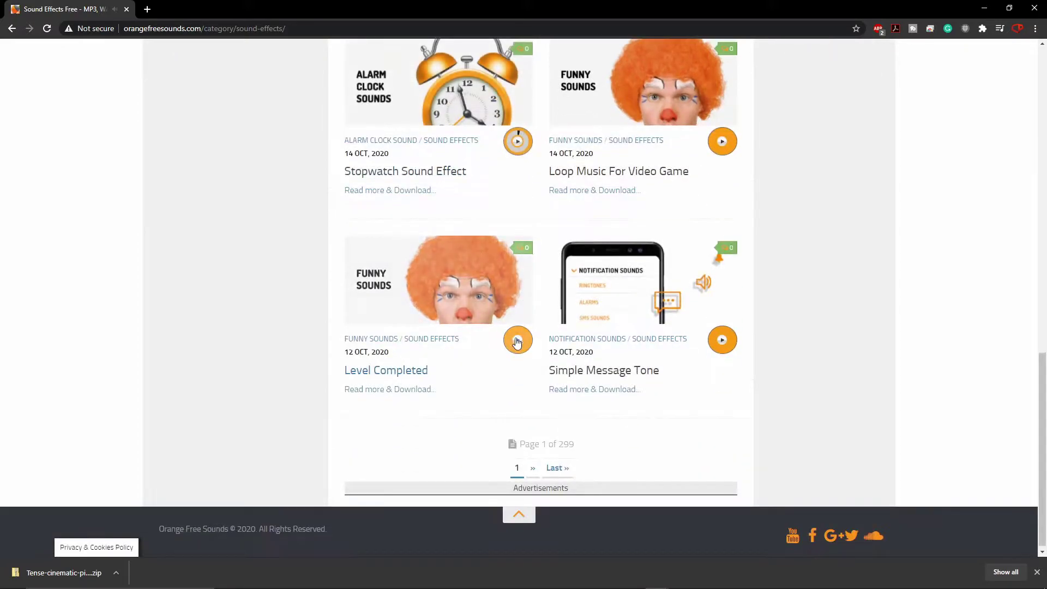
click(721, 341)
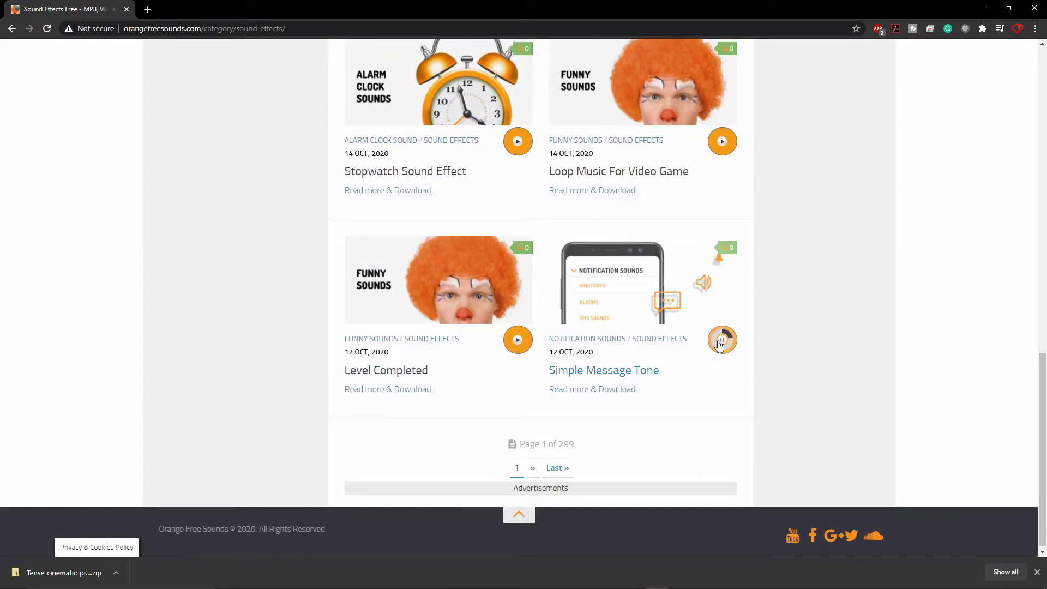
Step: Browse the last two pages of sound effects, previewing sounds such as Fire Nature Atmosphere, Rain Falling on Leaves and Bicycle Bell Sound Few Times
click(557, 468)
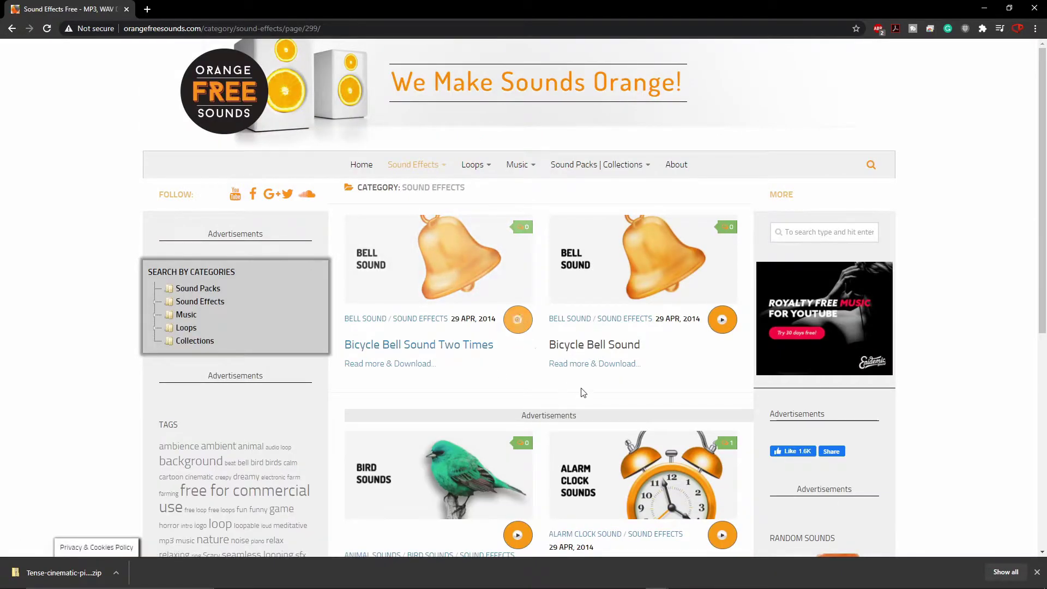
scroll(513, 362, down, 5)
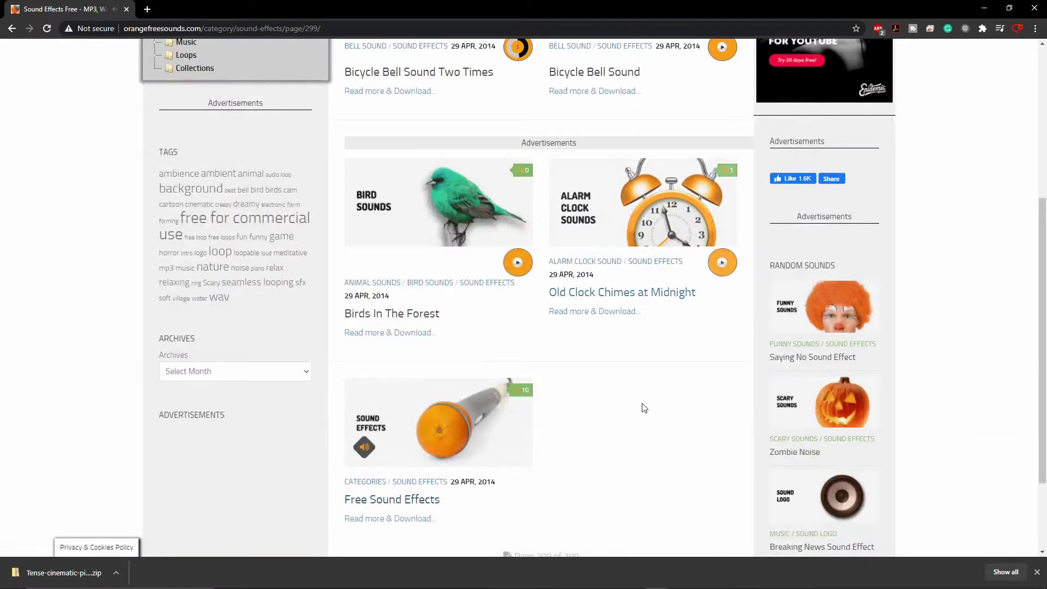
scroll(648, 402, down, 2)
click(545, 464)
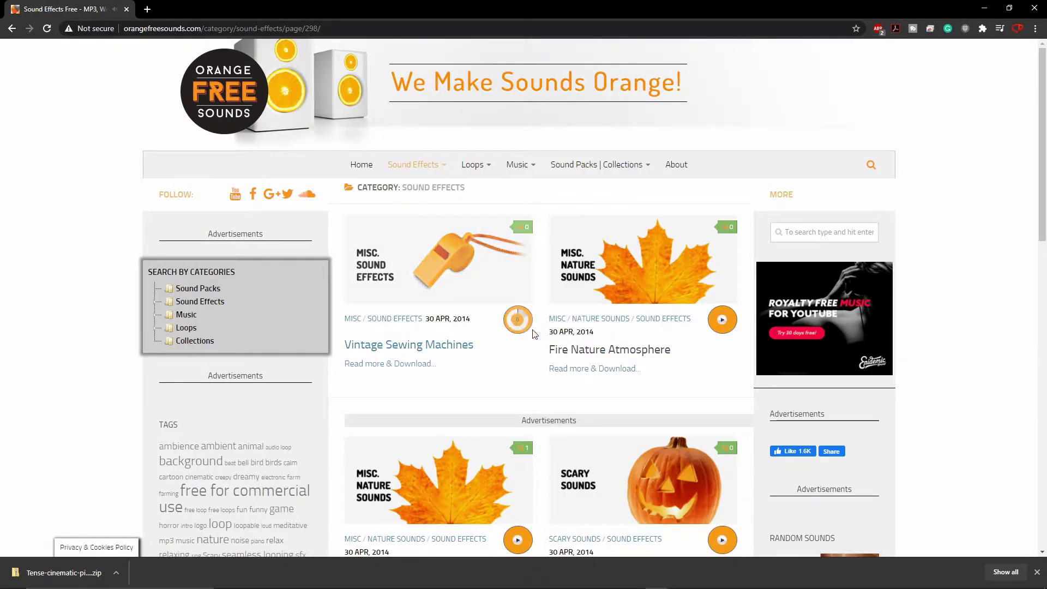
click(722, 320)
scroll(697, 369, down, 5)
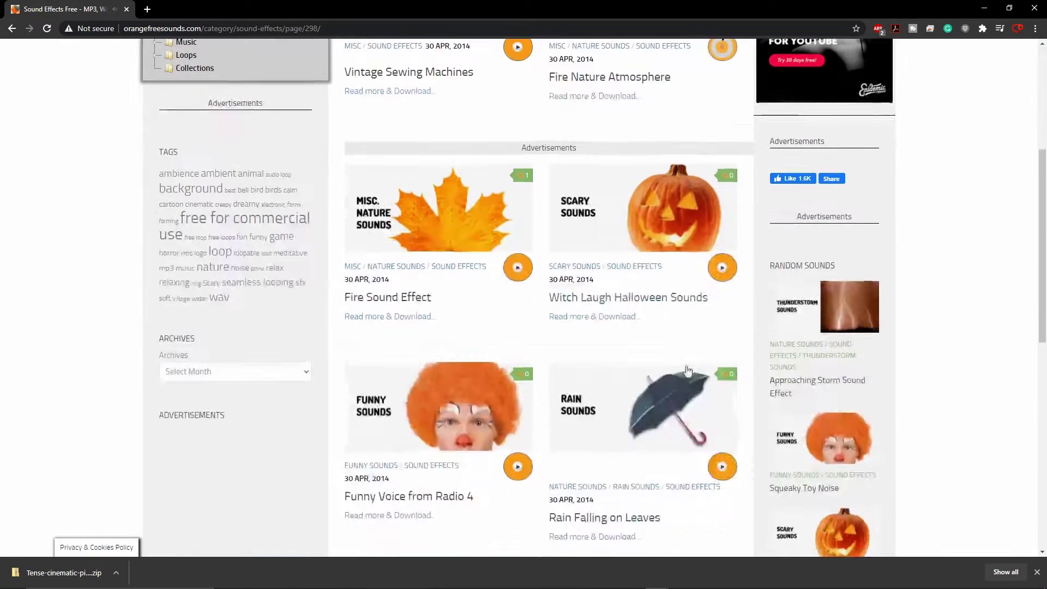
click(720, 463)
scroll(715, 449, down, 5)
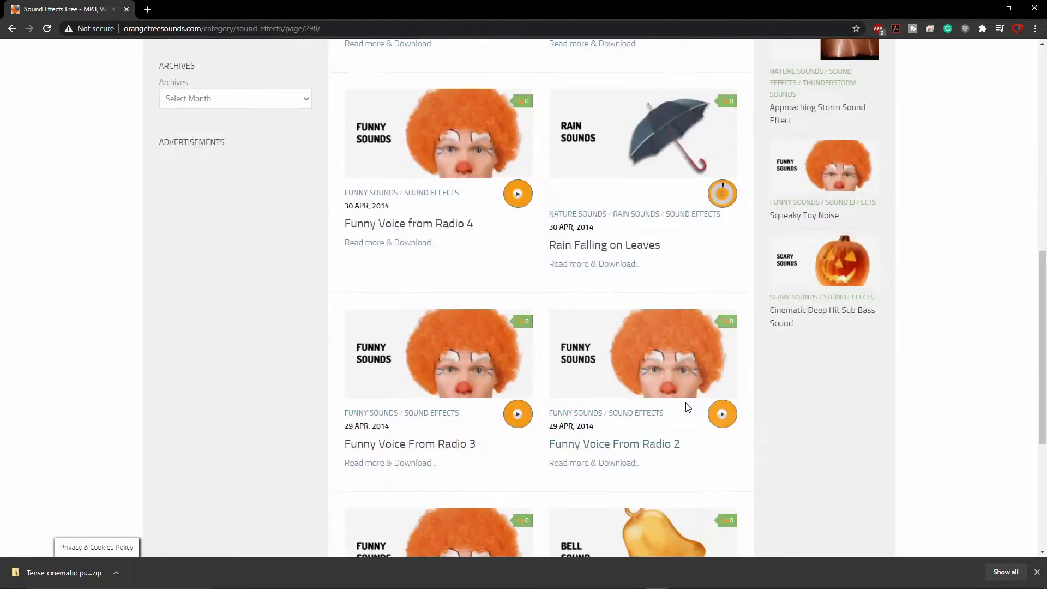
click(722, 414)
scroll(722, 416, down, 5)
click(726, 344)
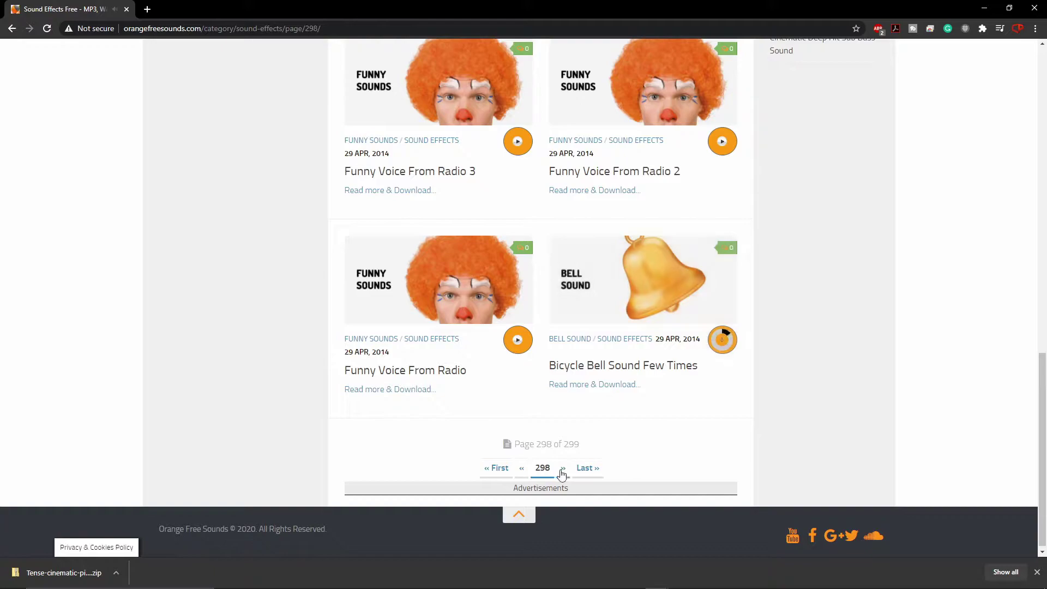
Step: Look through the Beep Sounds category and return to Unity
click(525, 473)
scroll(995, 142, down, 5)
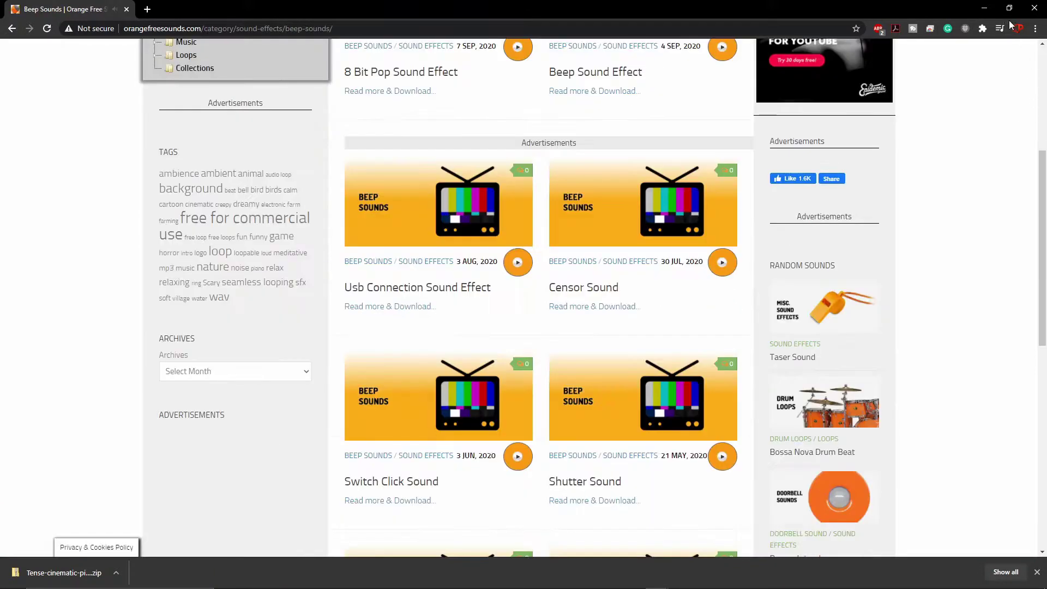
click(985, 8)
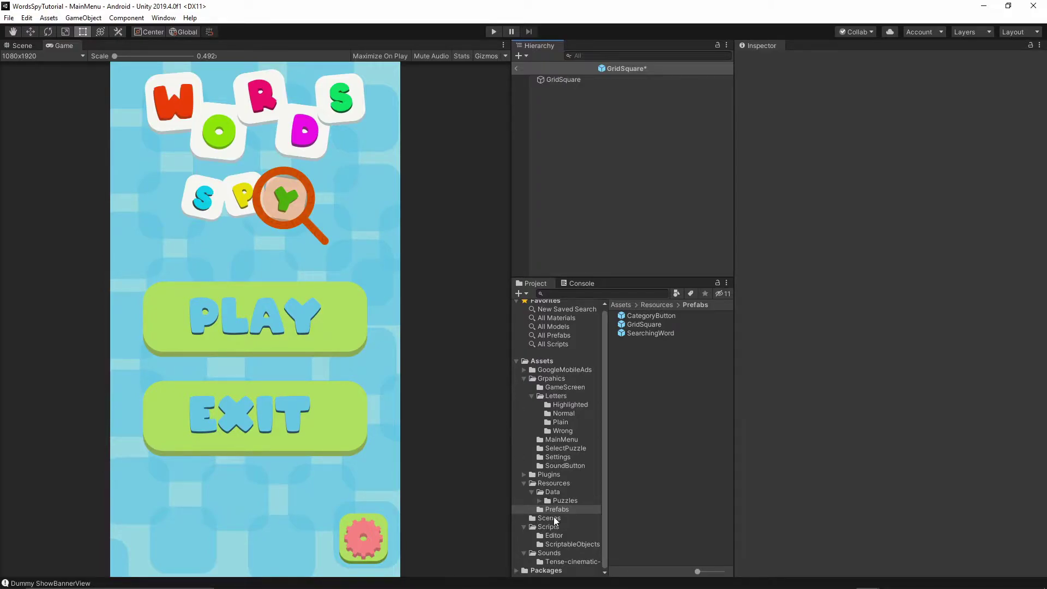
Step: Play the Potion Drink (3) clip from the Sounds folder in the media player and close the player
click(549, 552)
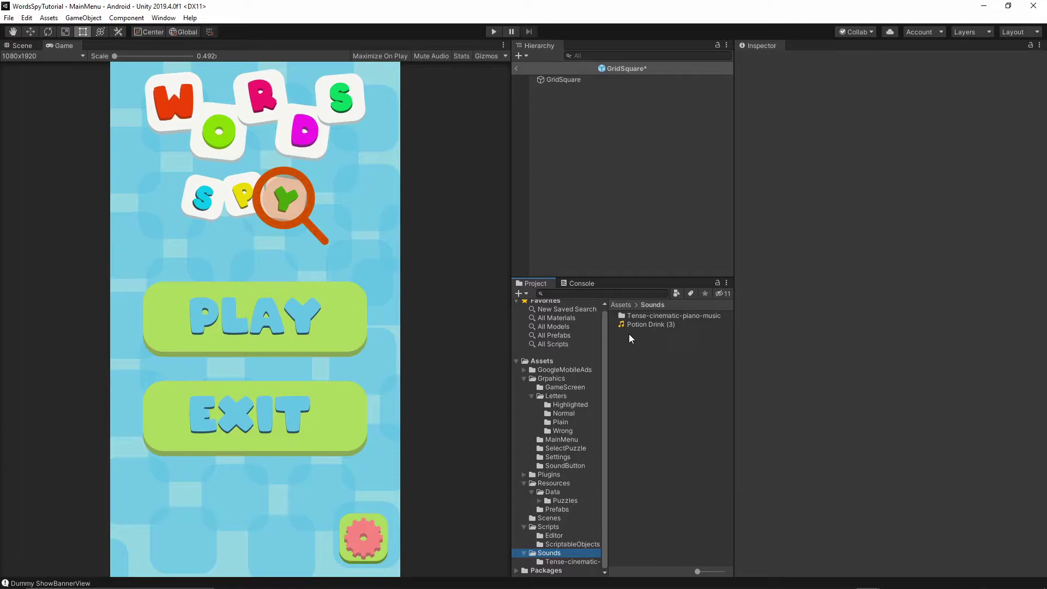
click(640, 325)
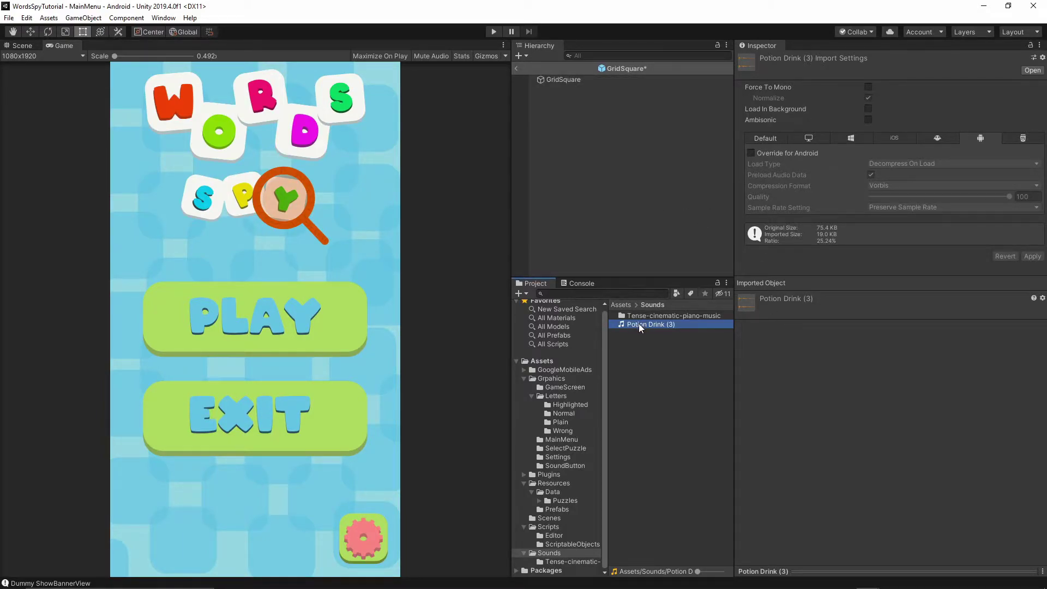
double_click(640, 325)
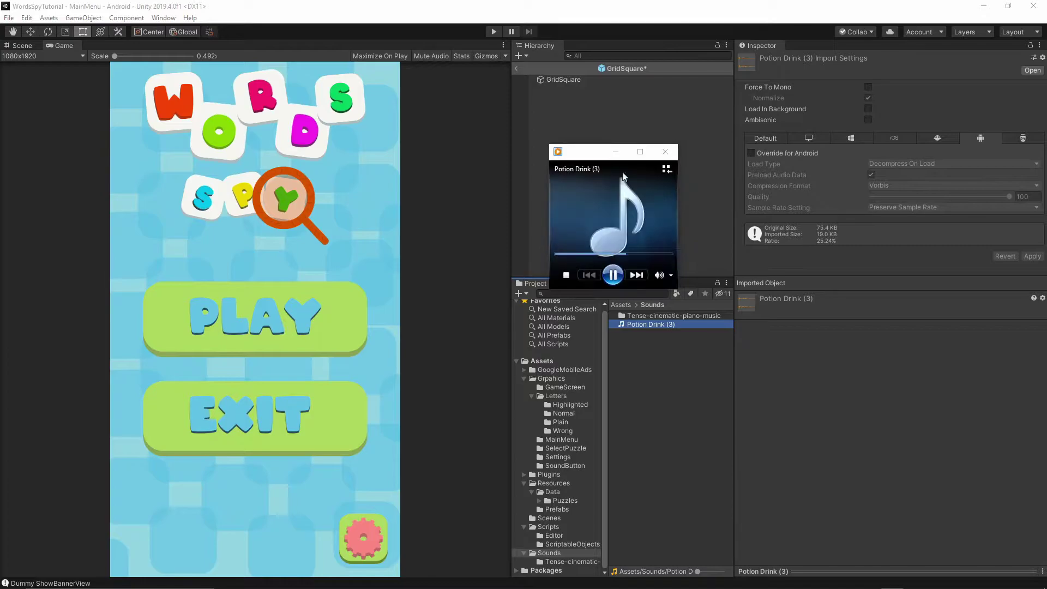
double_click(659, 325)
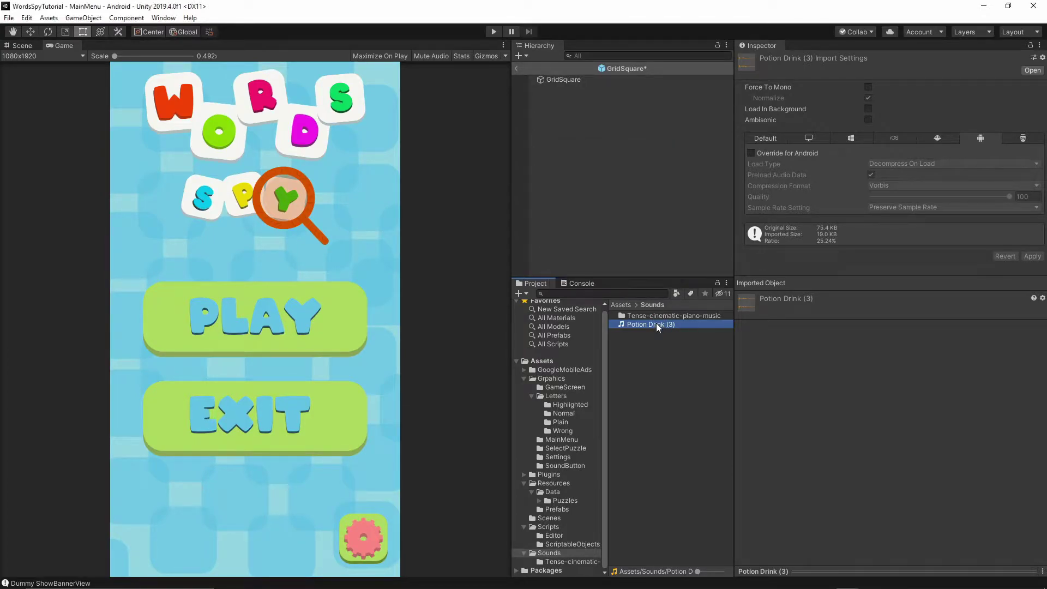
click(665, 151)
click(701, 220)
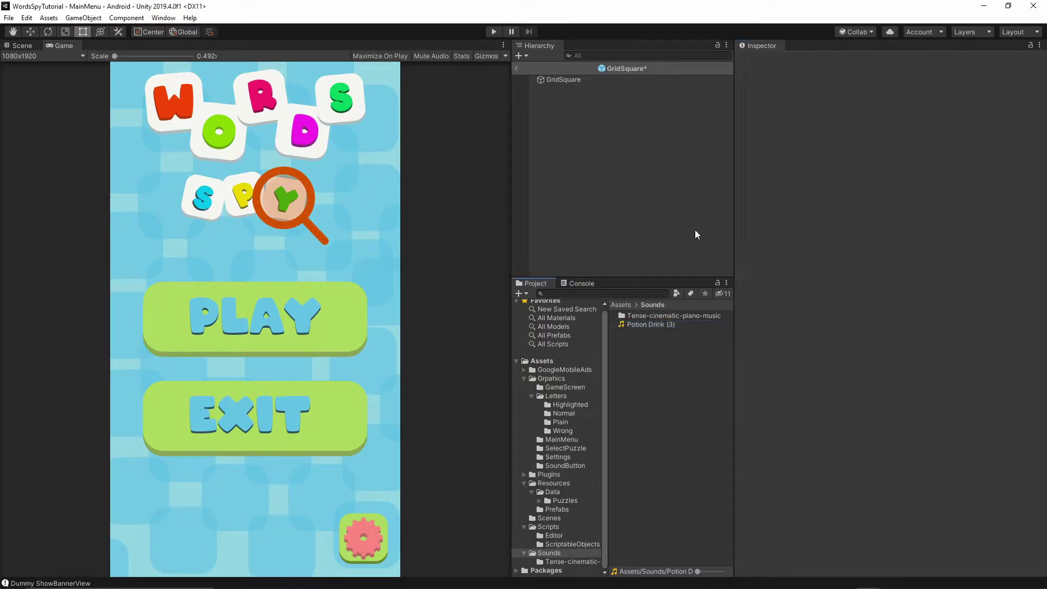
Step: Assign Potion Drink (3) as the AudioClip of the GridSquare prefab's Audio Source
click(564, 79)
scroll(955, 402, down, 4)
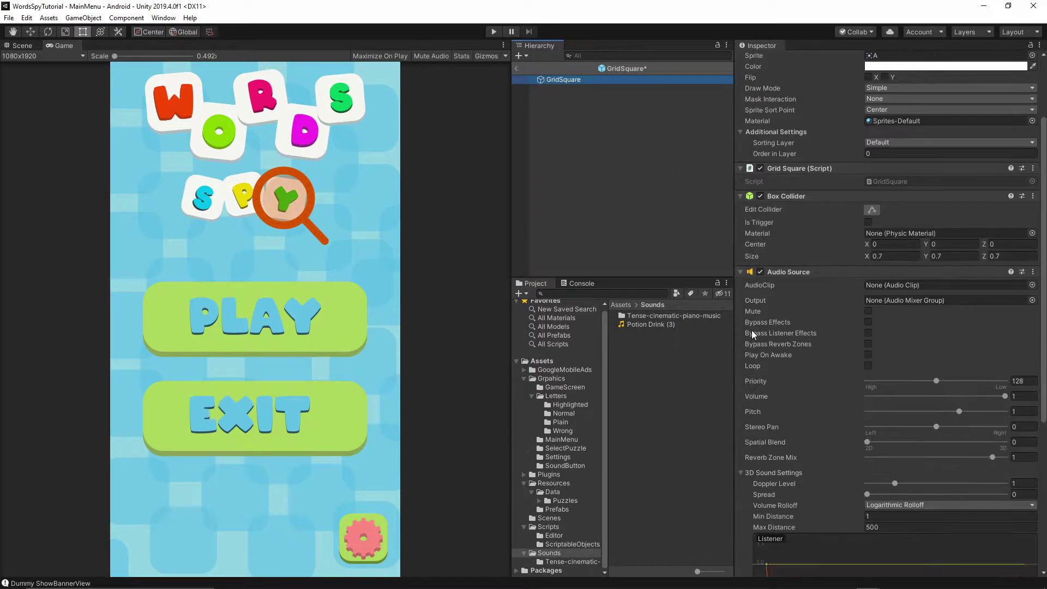
drag(633, 325, 938, 287)
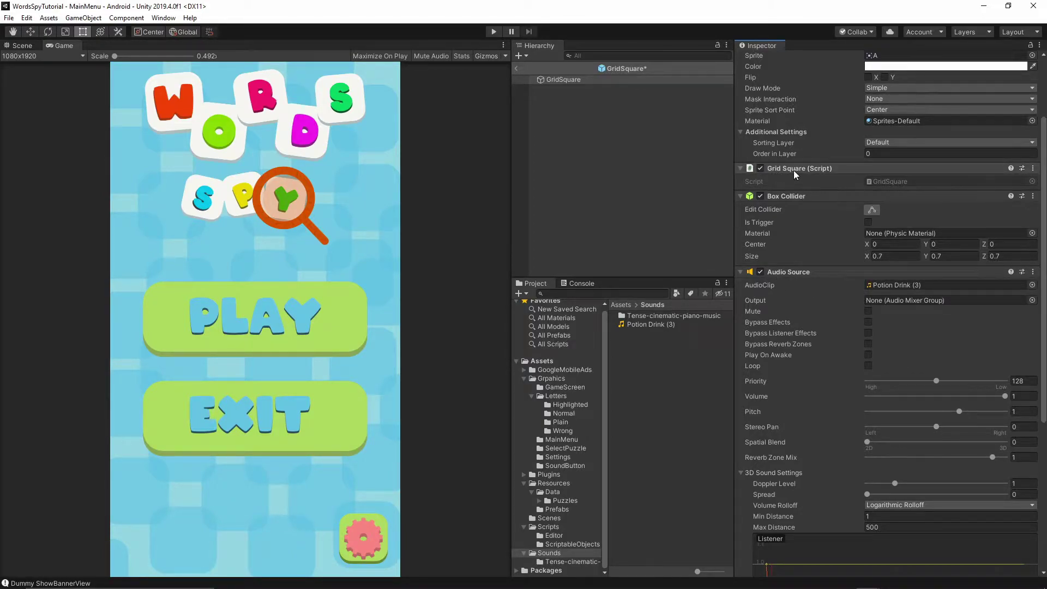
Step: Open the GridSquare script in Visual Studio and declare a private AudioSource field named _source below the _correct field
click(1034, 169)
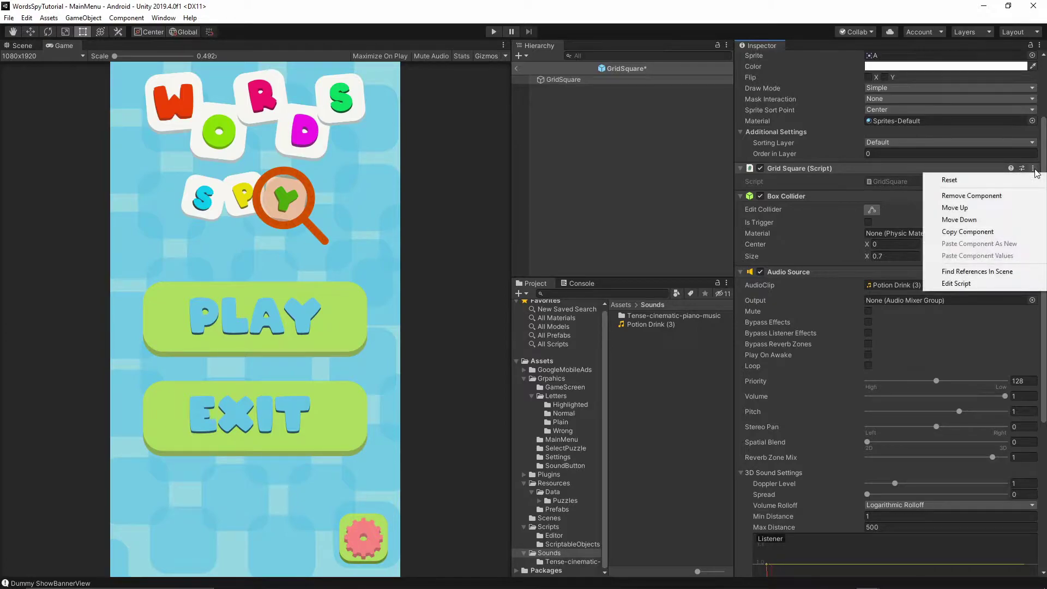
click(956, 284)
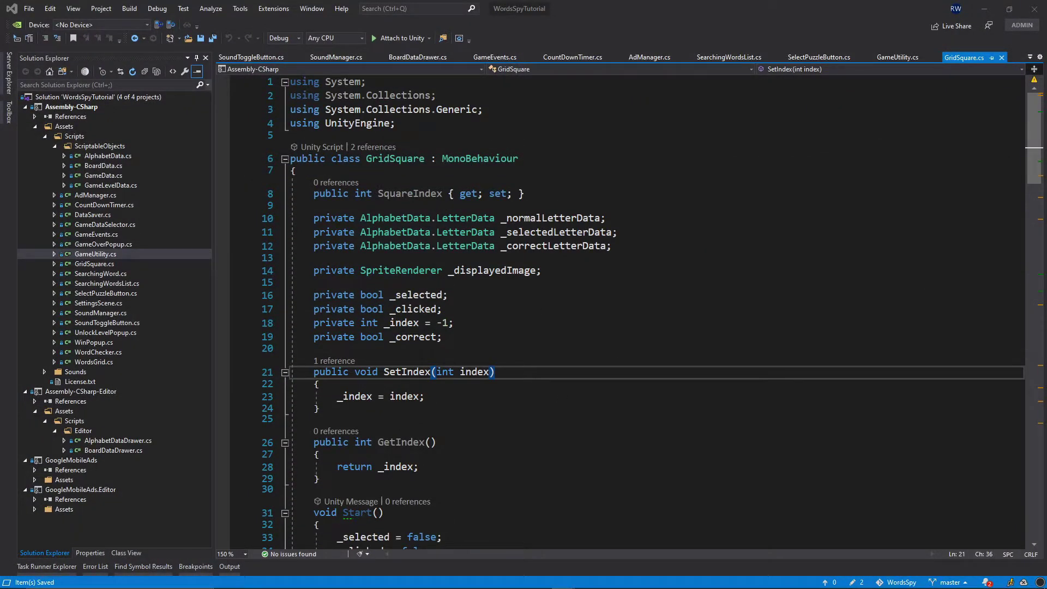
click(469, 347)
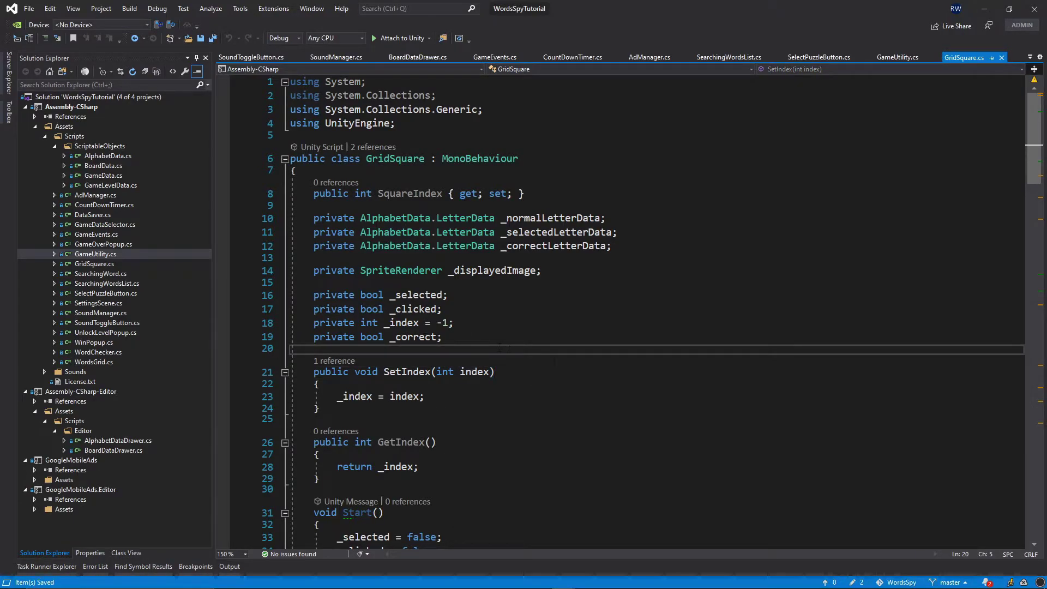
key(Return)
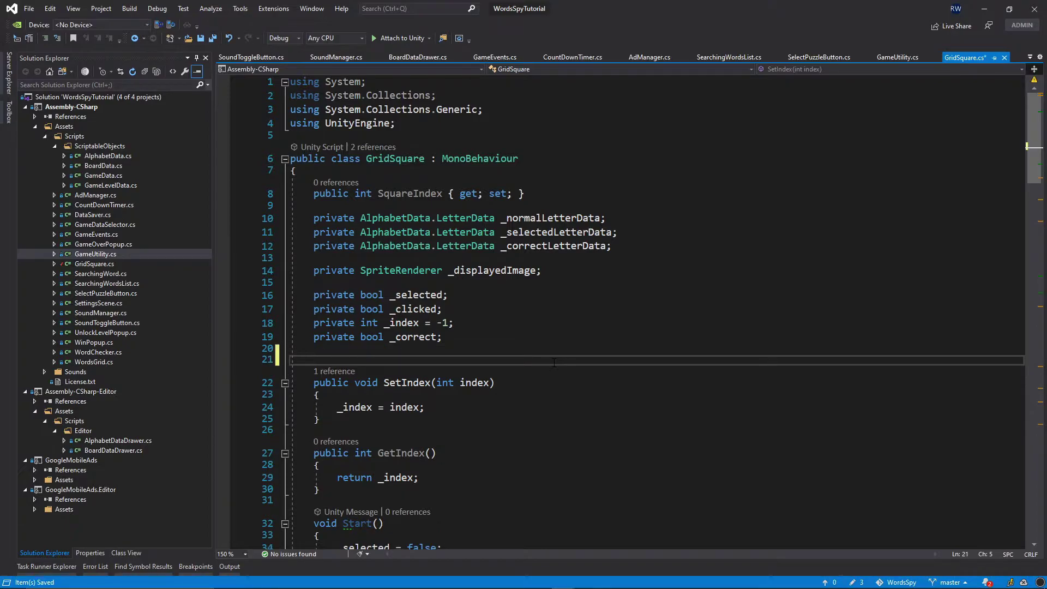
text(private )
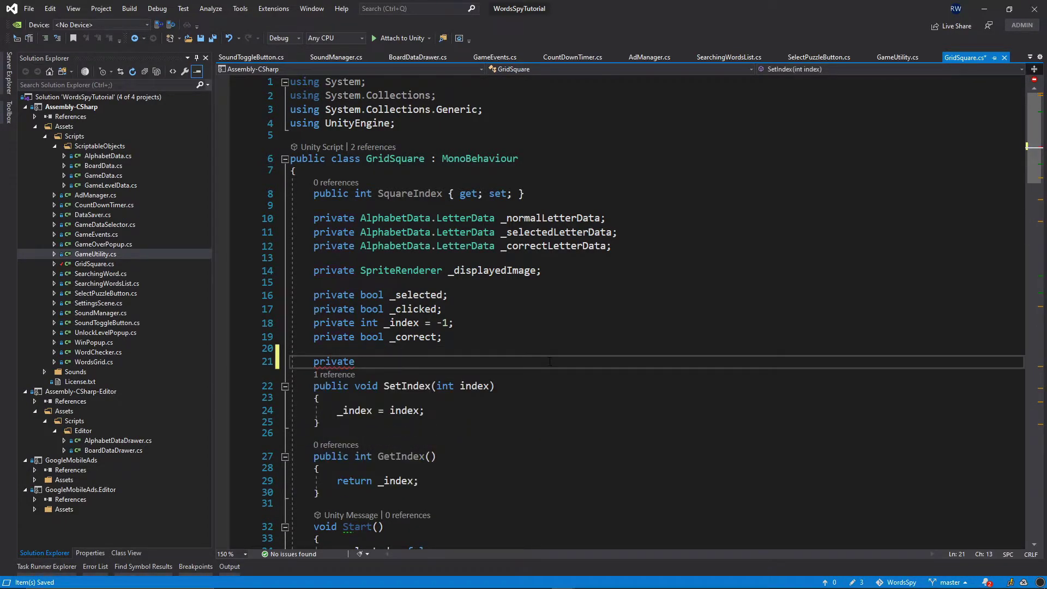
text(Aud)
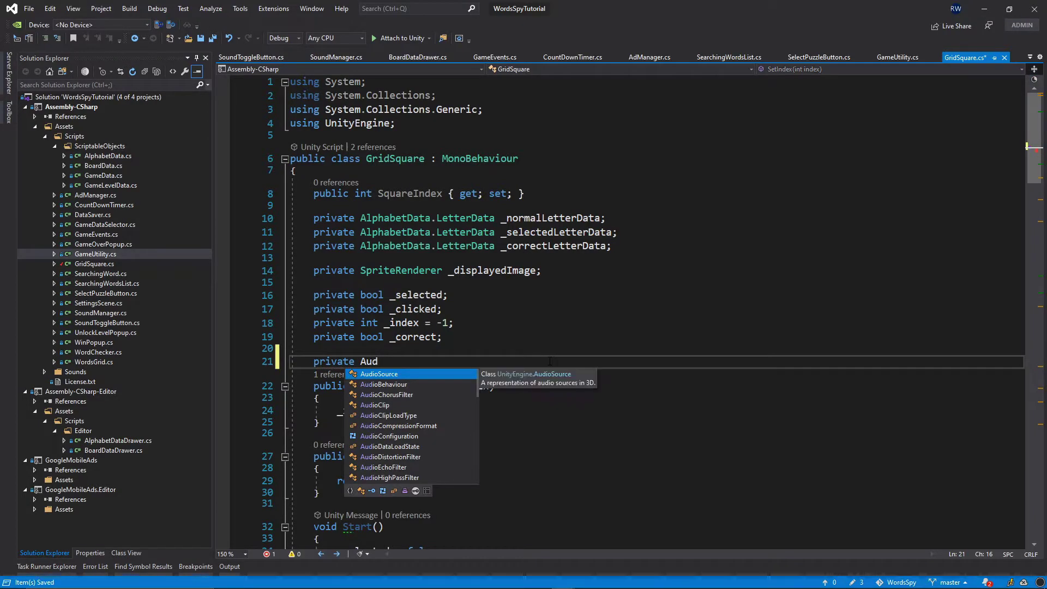
text(ioSource _source;)
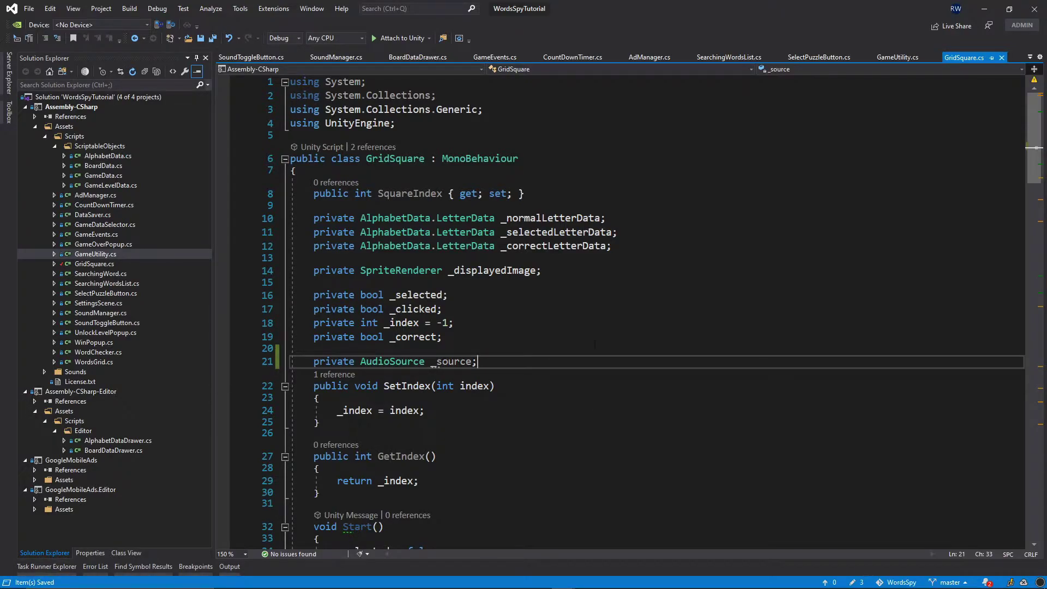
key(Left)
Step: Assign GetComponent<AudioSource>() to _source at the end of the Start method and save the script
scroll(557, 366, down, 4)
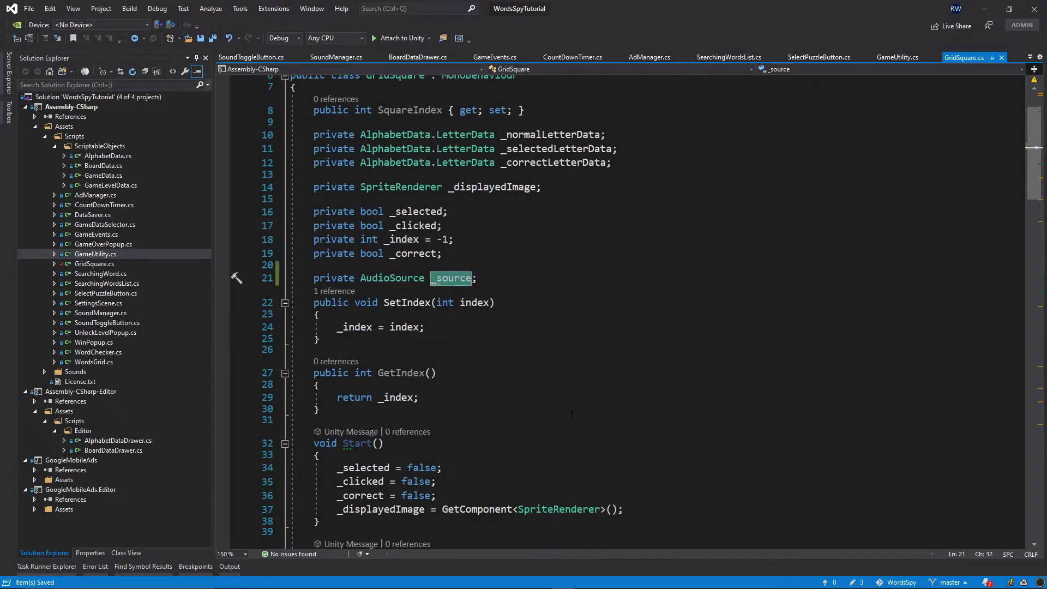
scroll(537, 380, down, 2)
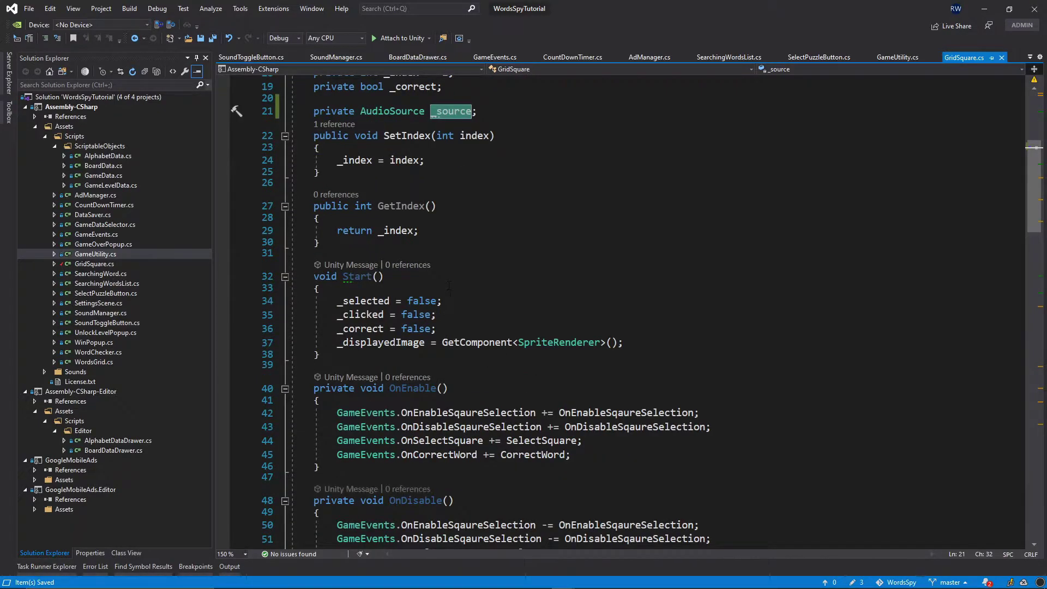
click(679, 343)
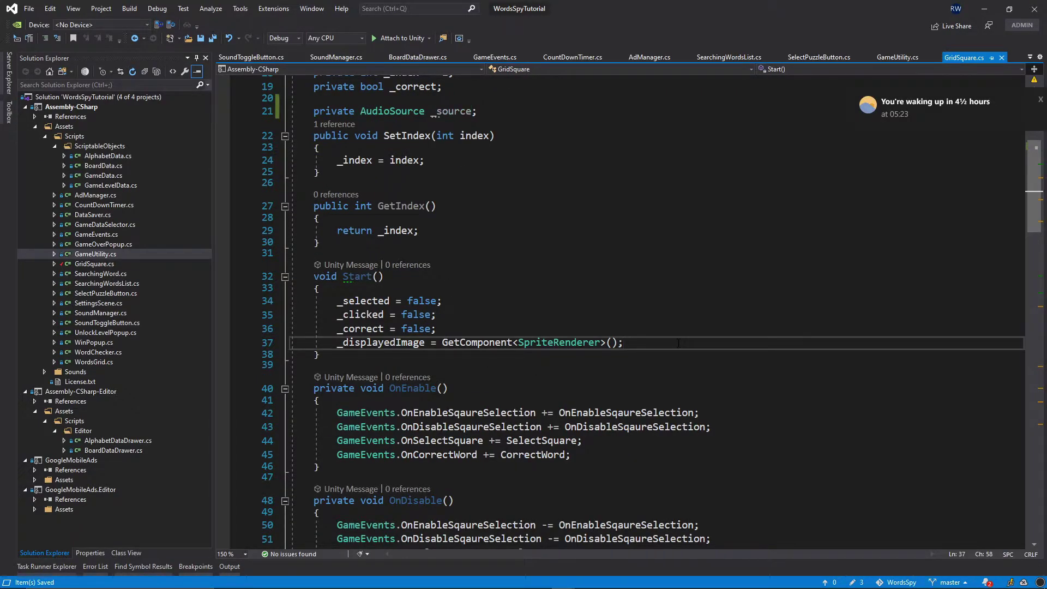
key(Return)
text(_source)
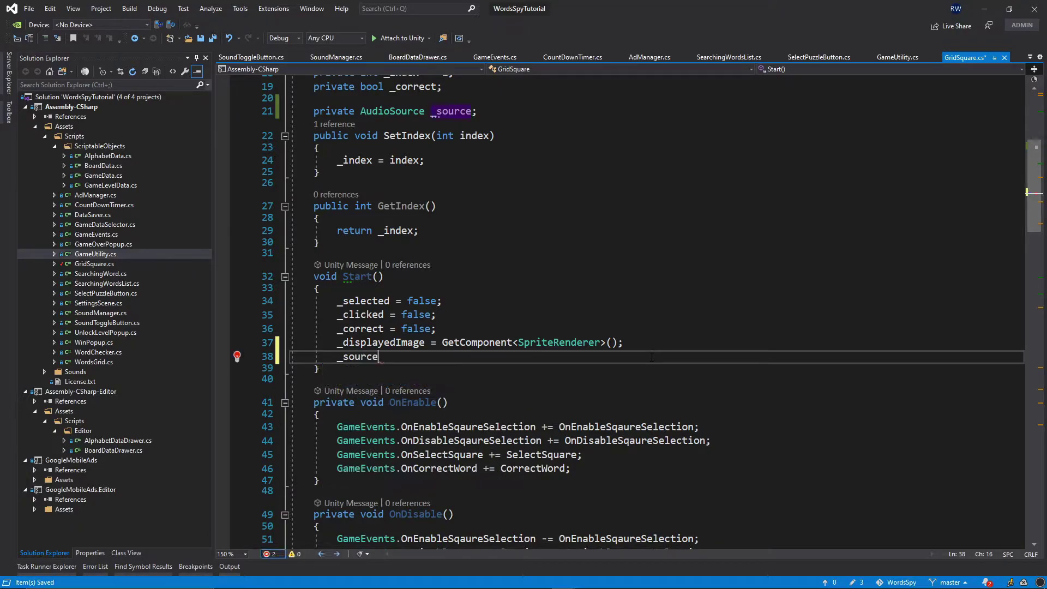
text( = )
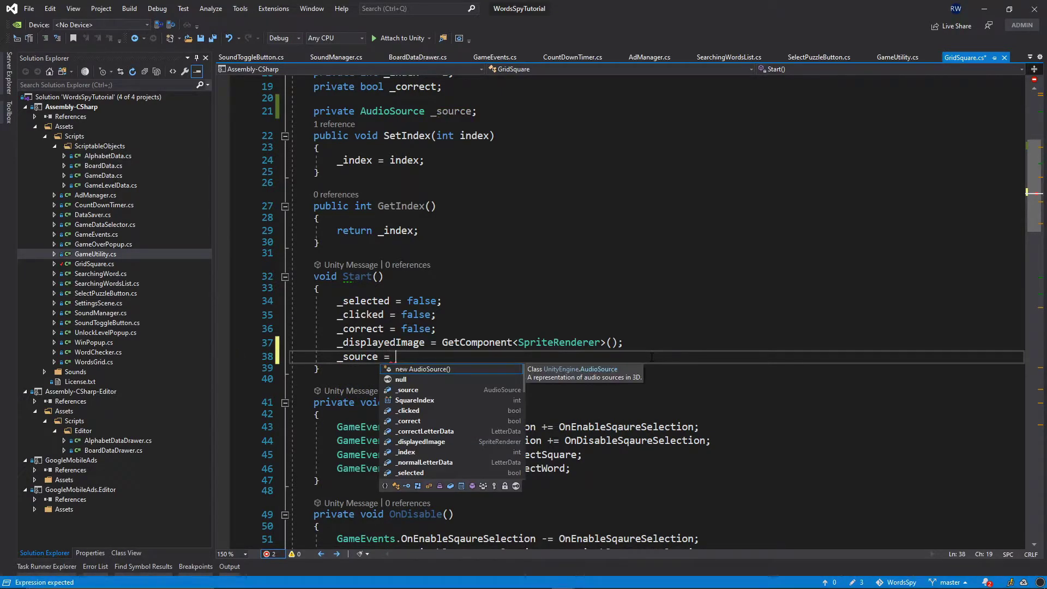
text(Get)
key(Down)
key(Down)
key(Tab)
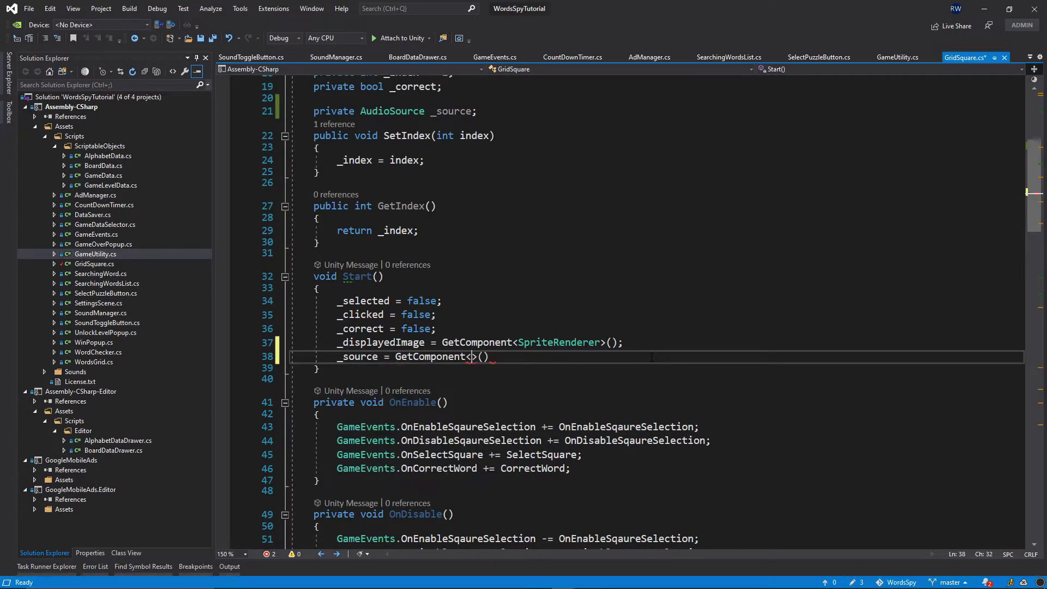
text(Aud)
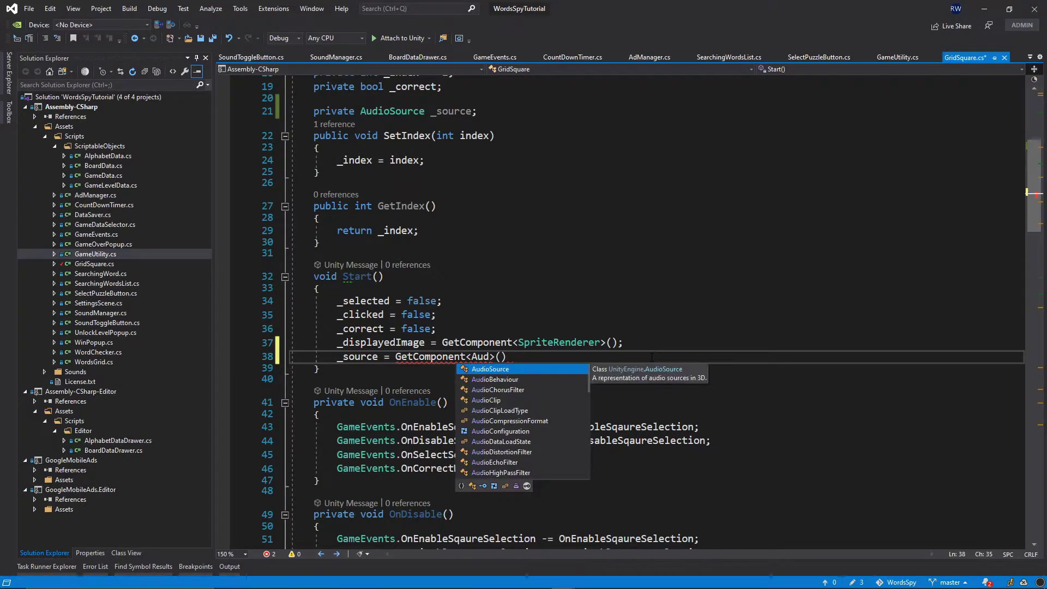
key(Tab)
key(End)
text(;)
key(BackSpace)
key(ctrl+s)
key(alt+Tab)
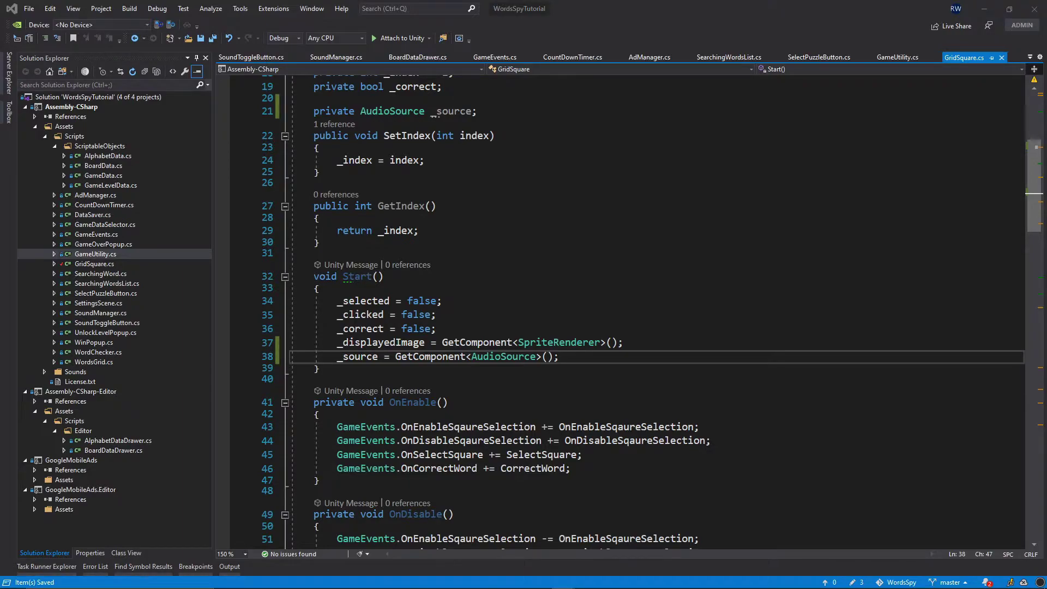
Step: Insert two blank lines at the beginning of the if block in CheckSquare, above _selected = true
click(627, 316)
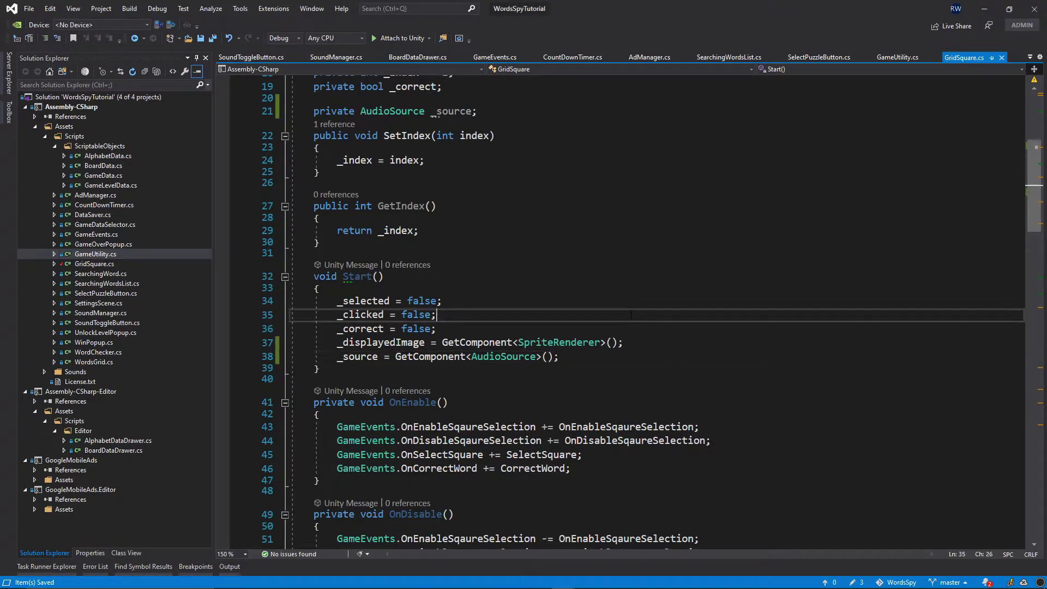
scroll(603, 330, down, 4)
scroll(587, 294, down, 11)
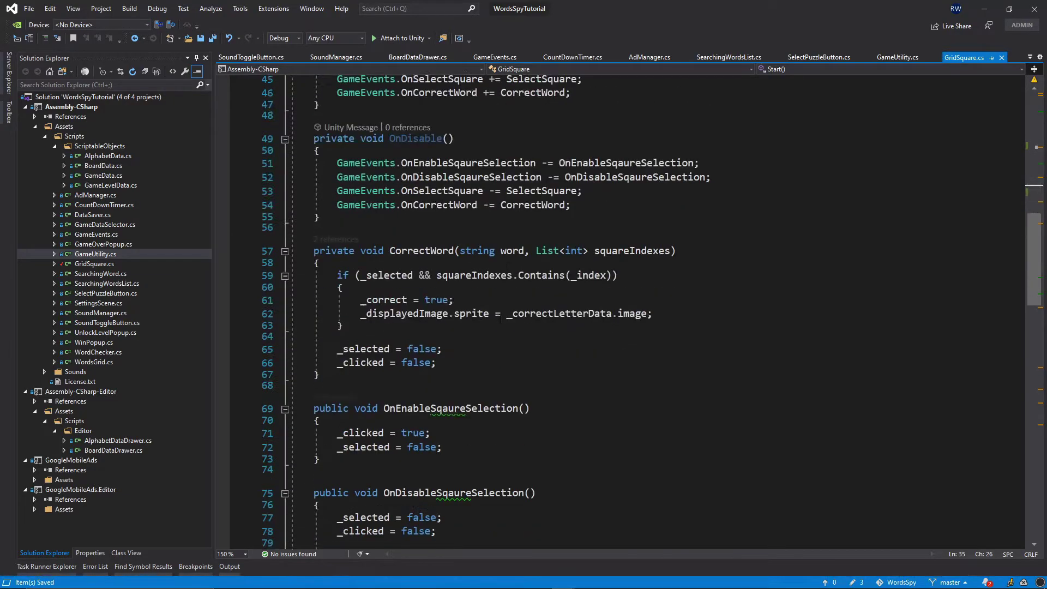
scroll(537, 325, down, 6)
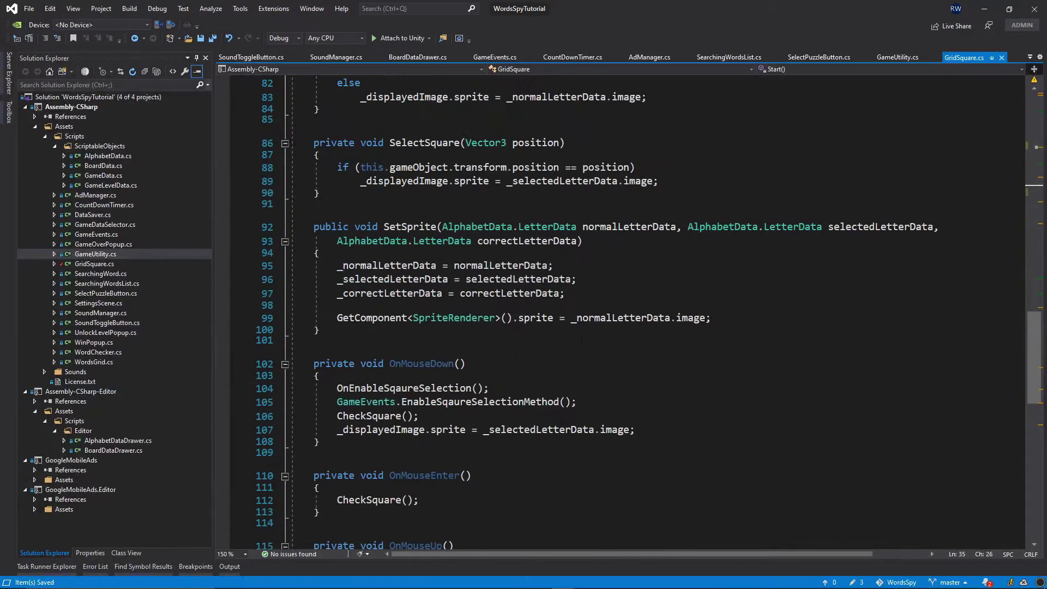
scroll(543, 408, down, 6)
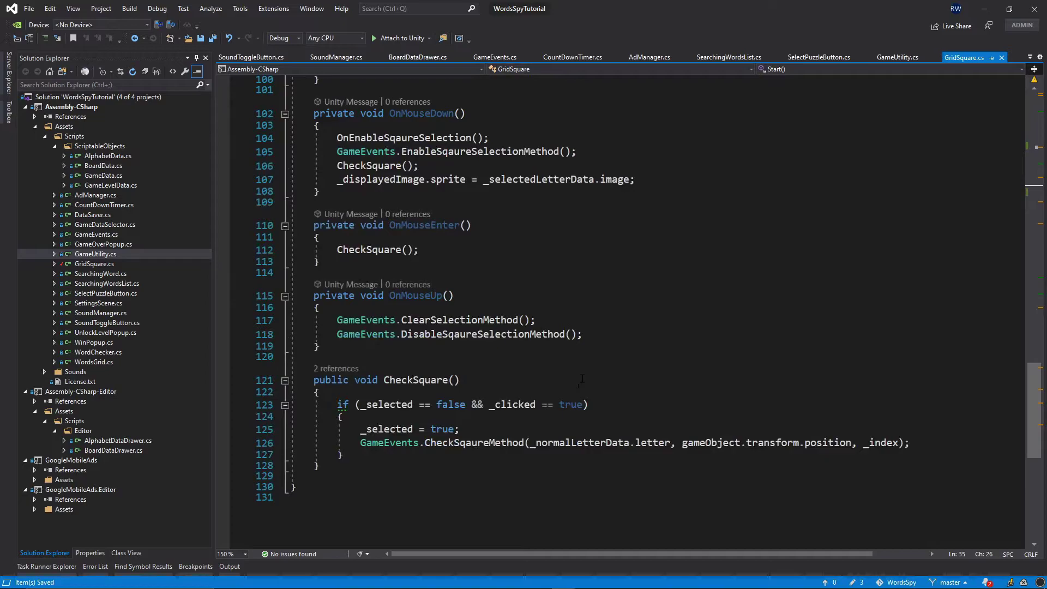
scroll(485, 424, down, 4)
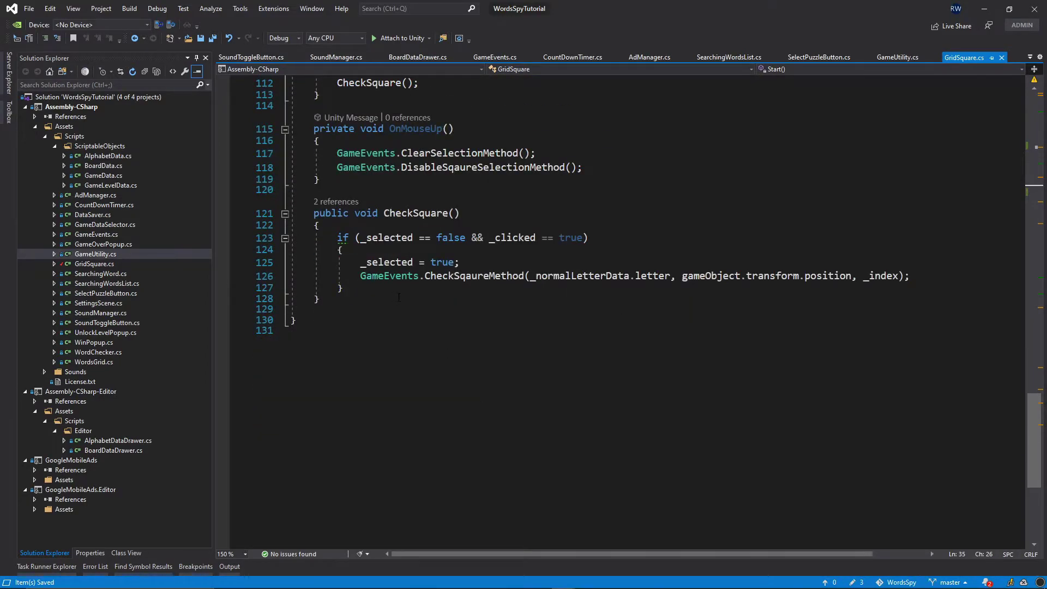
click(318, 298)
click(341, 238)
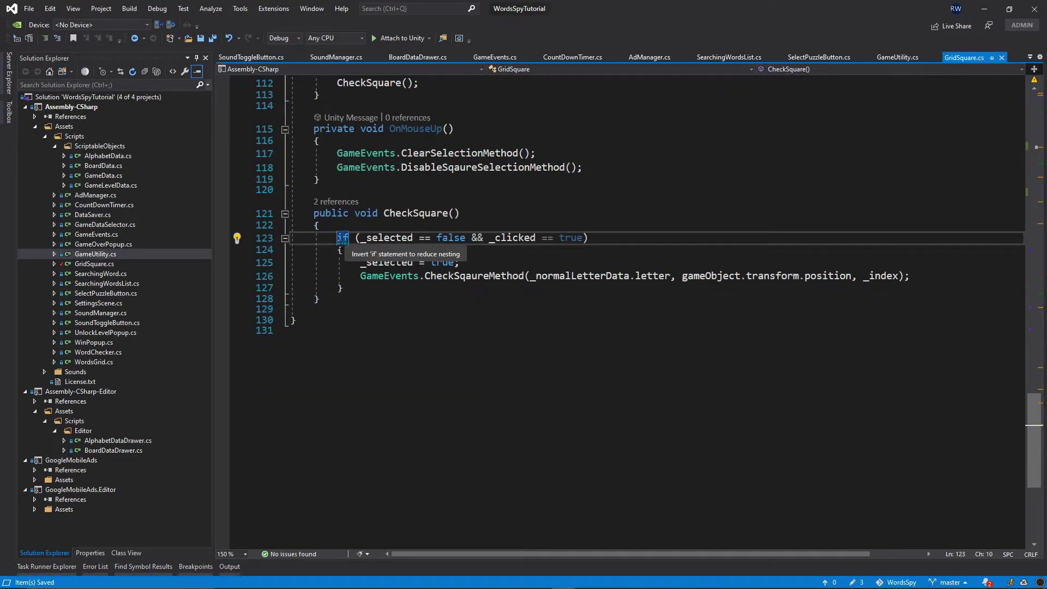
click(320, 264)
key(Up)
key(End)
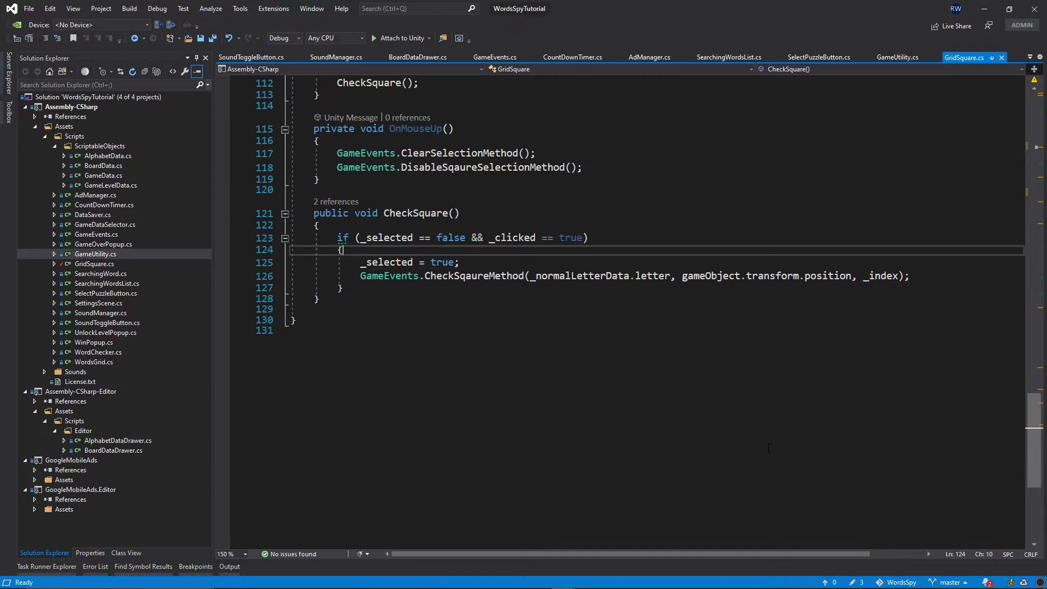
key(Return)
key(Return)
key(Up)
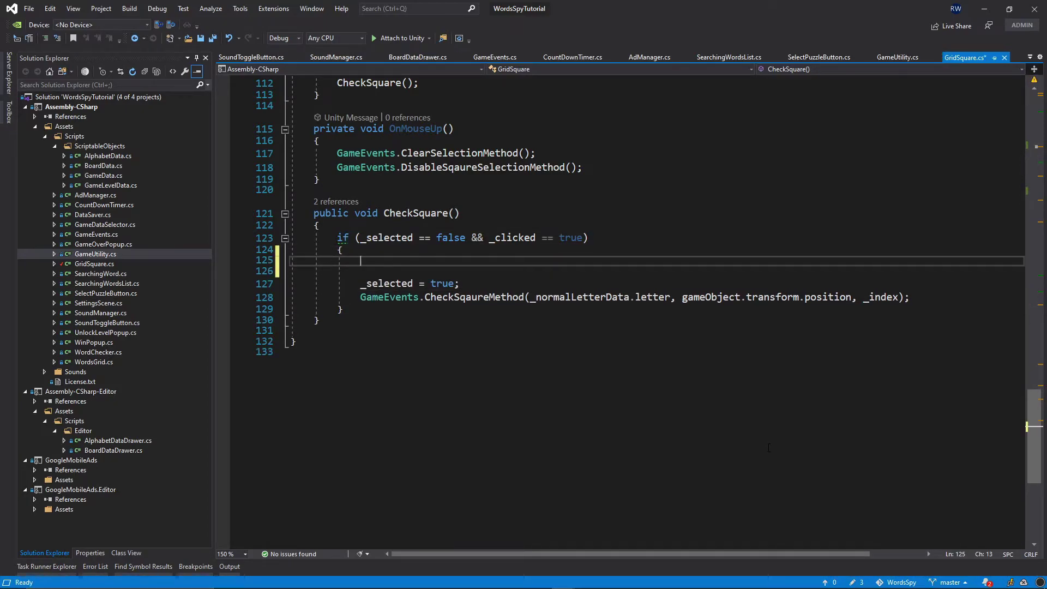
Step: Add the condition if(SoundManager.instance.IsSoundFXMuted() == false) at the start of CheckSquare's if block
text(if()
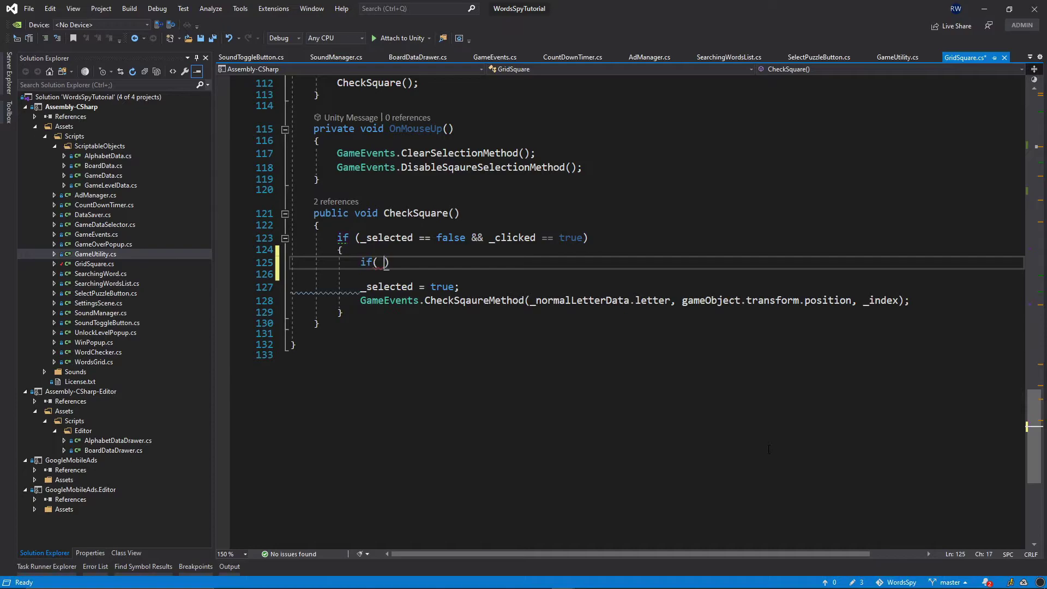
text(SoundManager.)
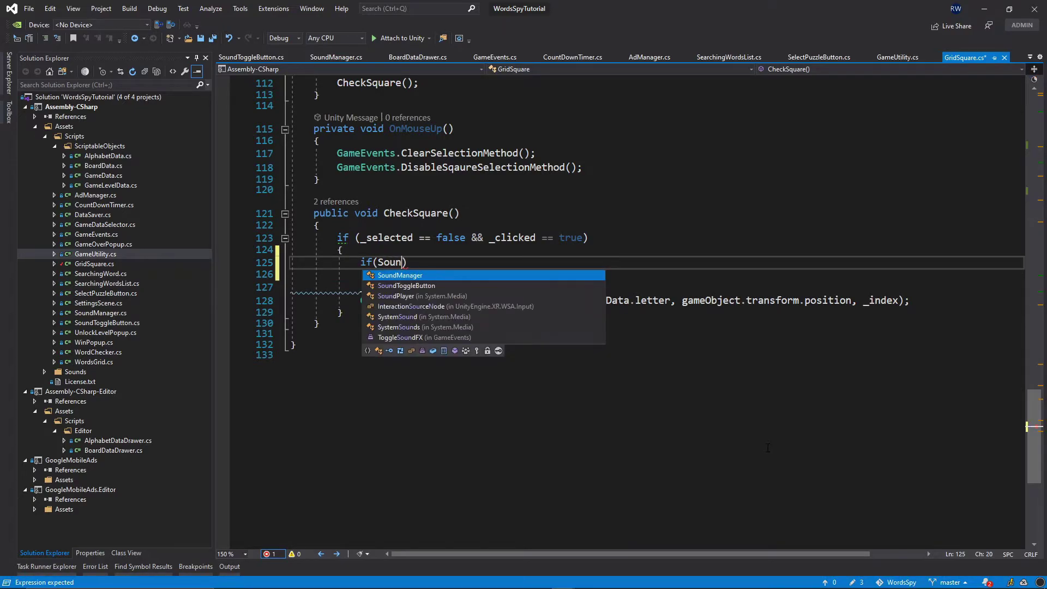
text(instance.)
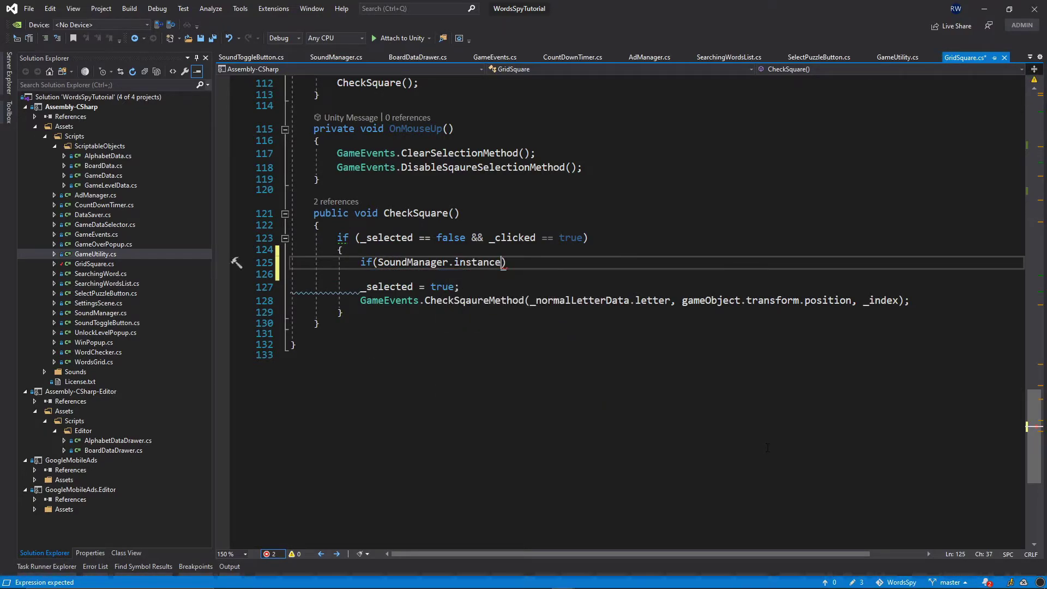
text(Is)
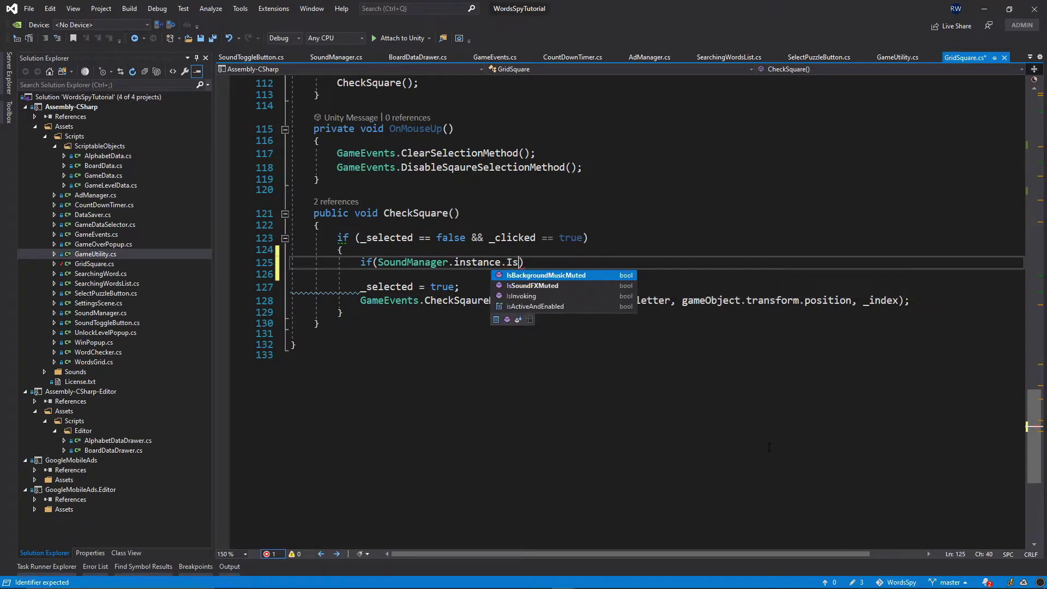
key(Tab)
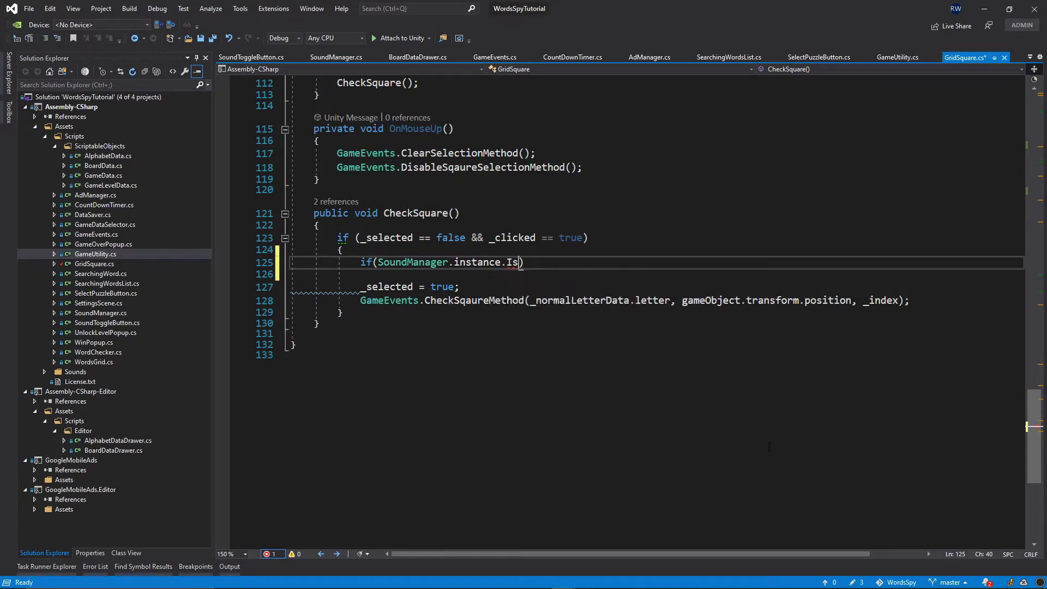
text(() )
text(== false)
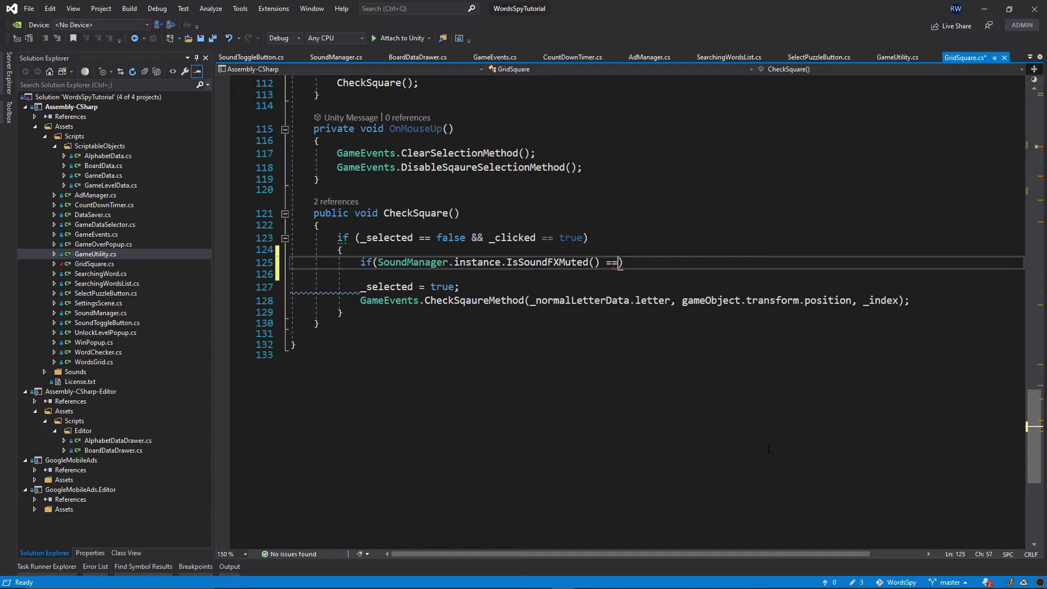
text())
Step: Add _source.Play(); as the statement under the IsSoundFXMuted condition and save the script
key(Return)
text(_s)
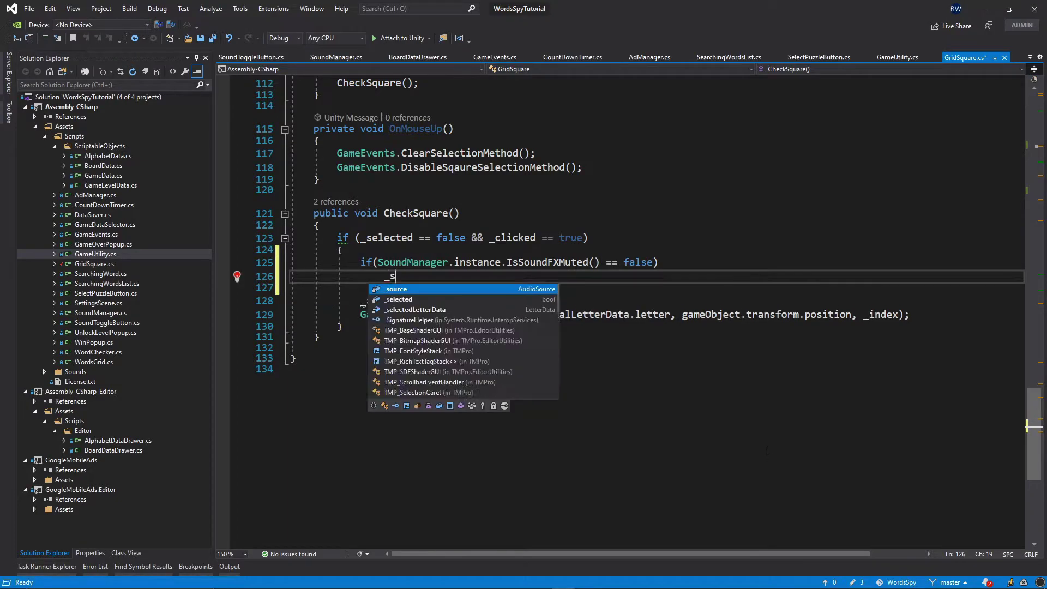
text(ource.Play();)
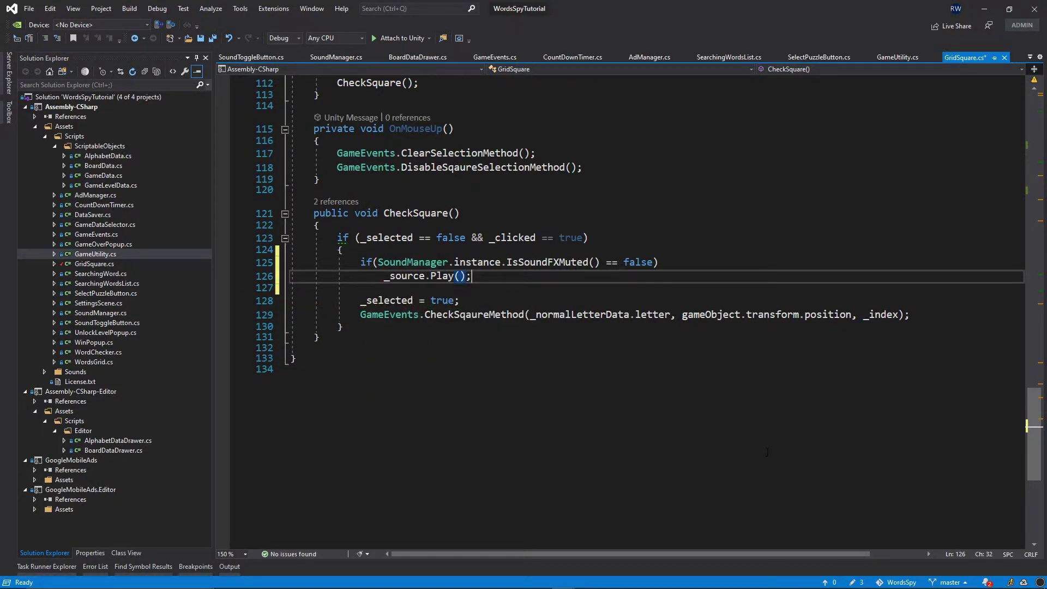
key(ctrl+s)
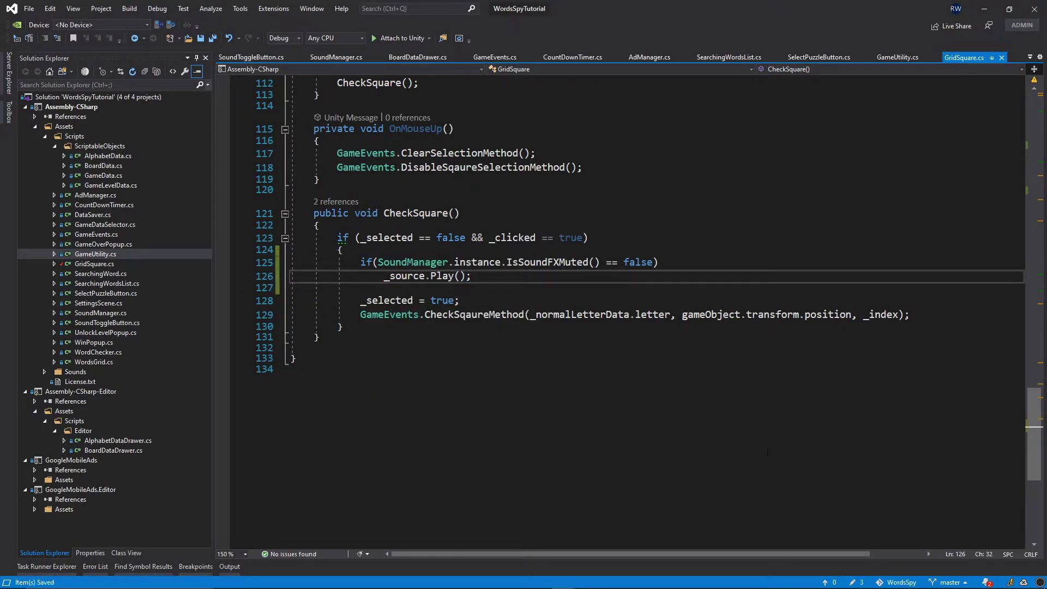
click(524, 301)
click(483, 282)
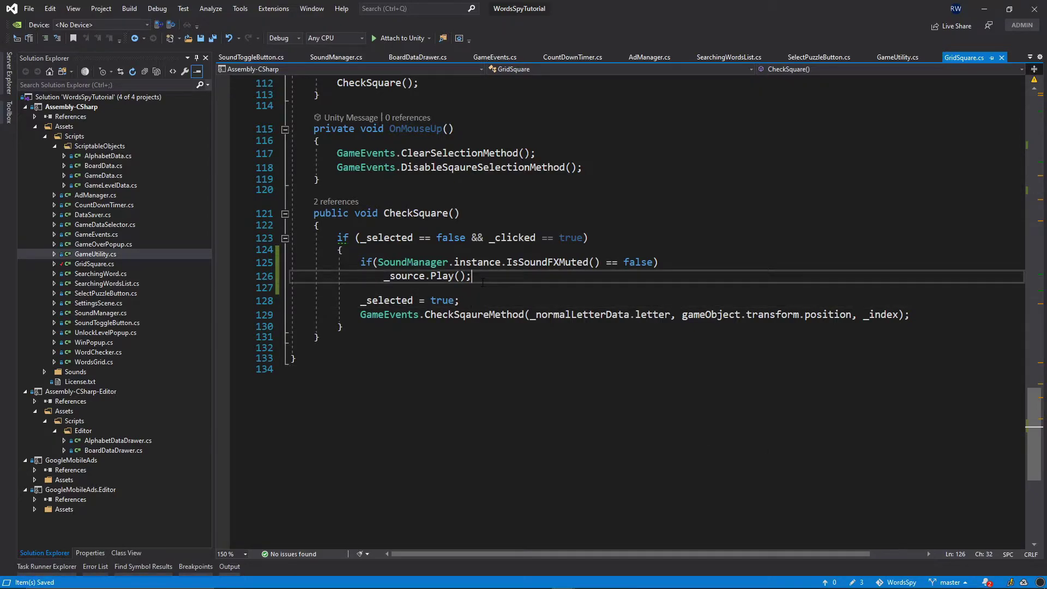
double_click(394, 262)
drag(393, 262, 618, 262)
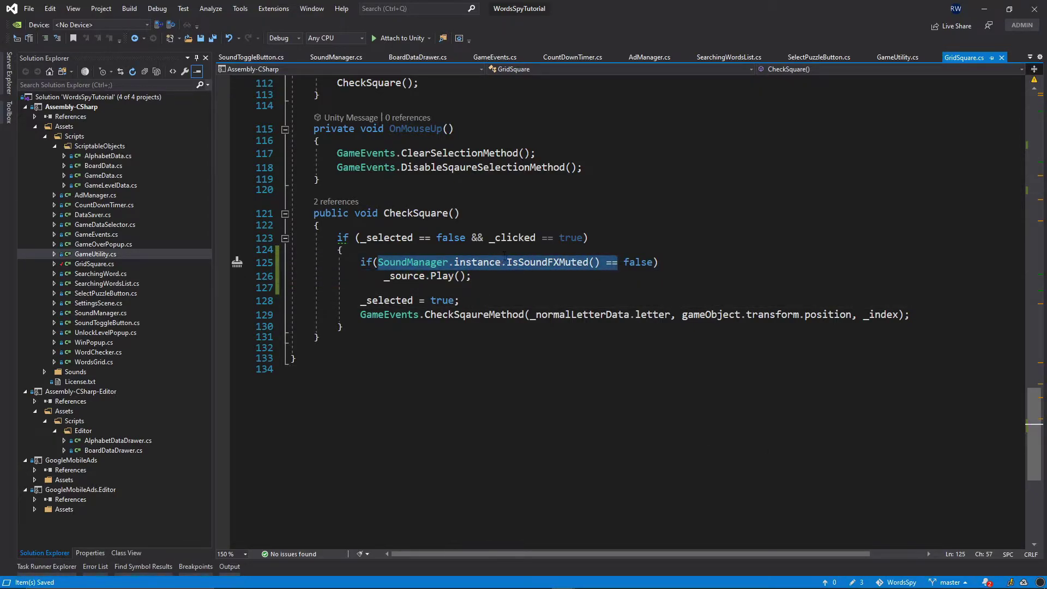
click(683, 275)
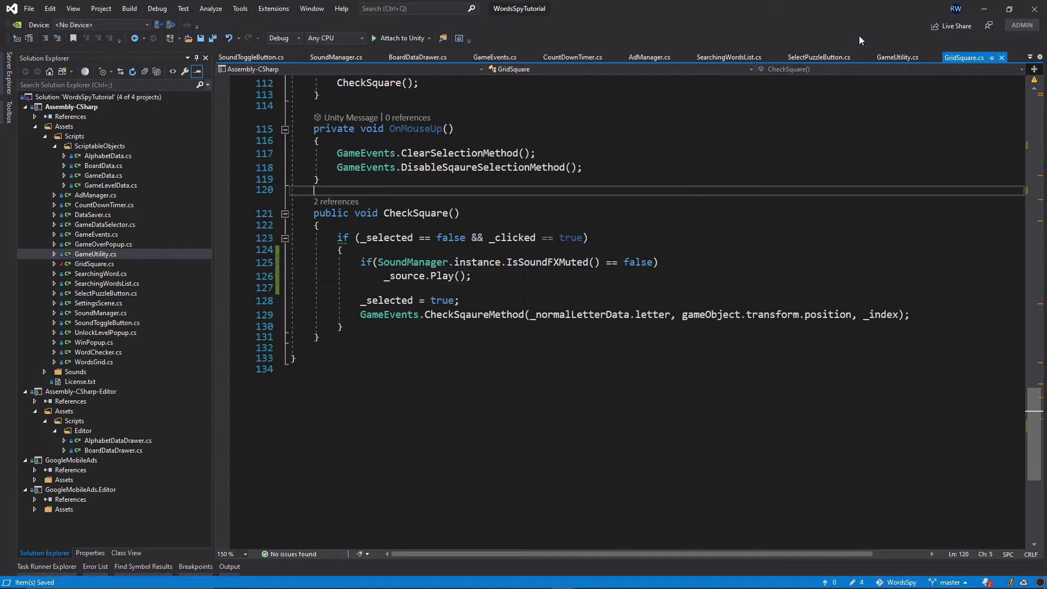
Step: Switch to Unity and leave the GridSquare prefab editing mode, saving the prefab's changes
click(985, 8)
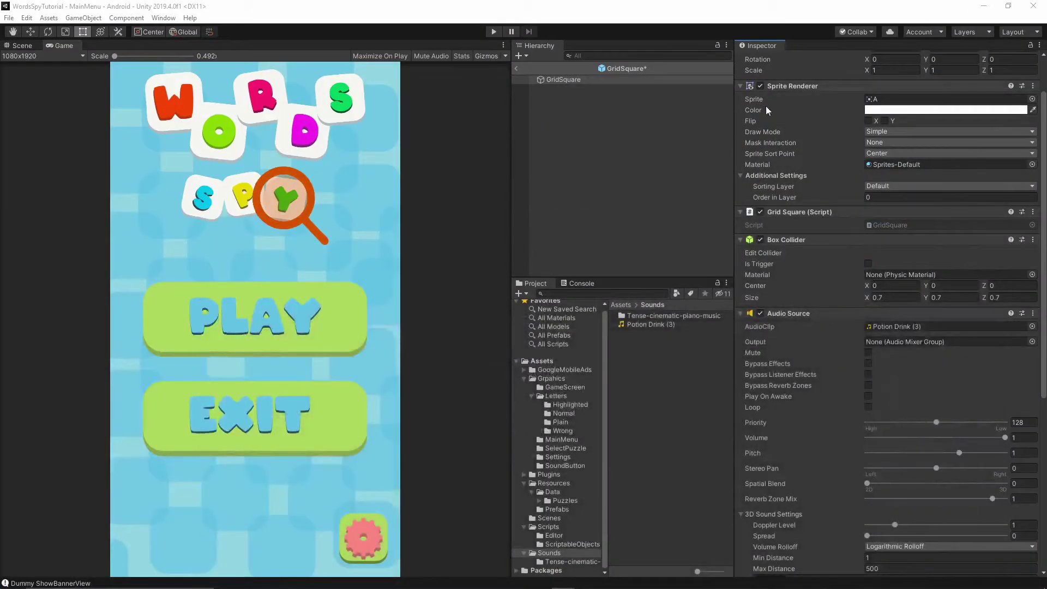
click(583, 80)
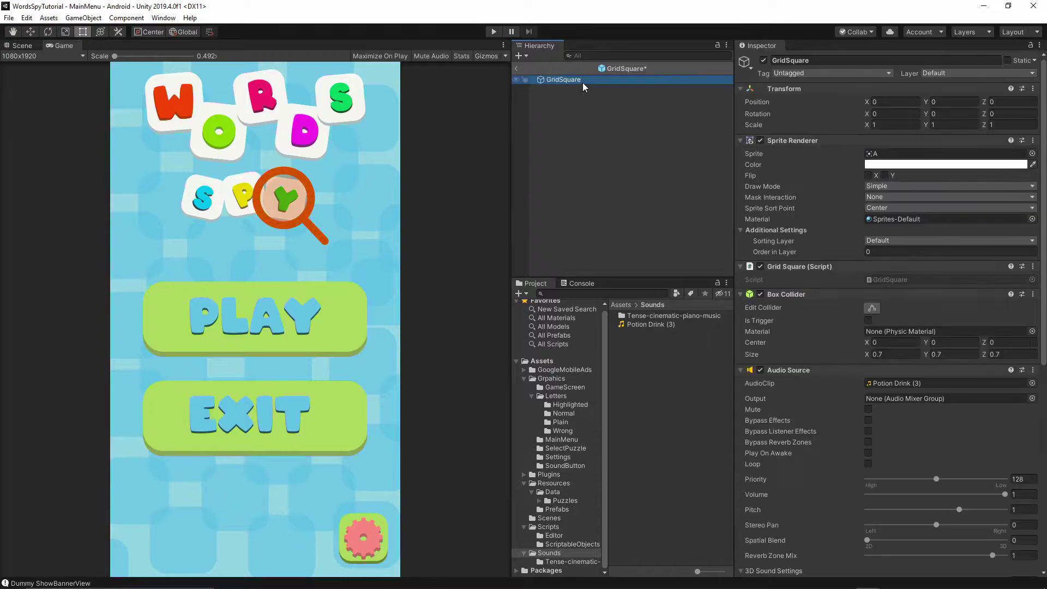
click(516, 68)
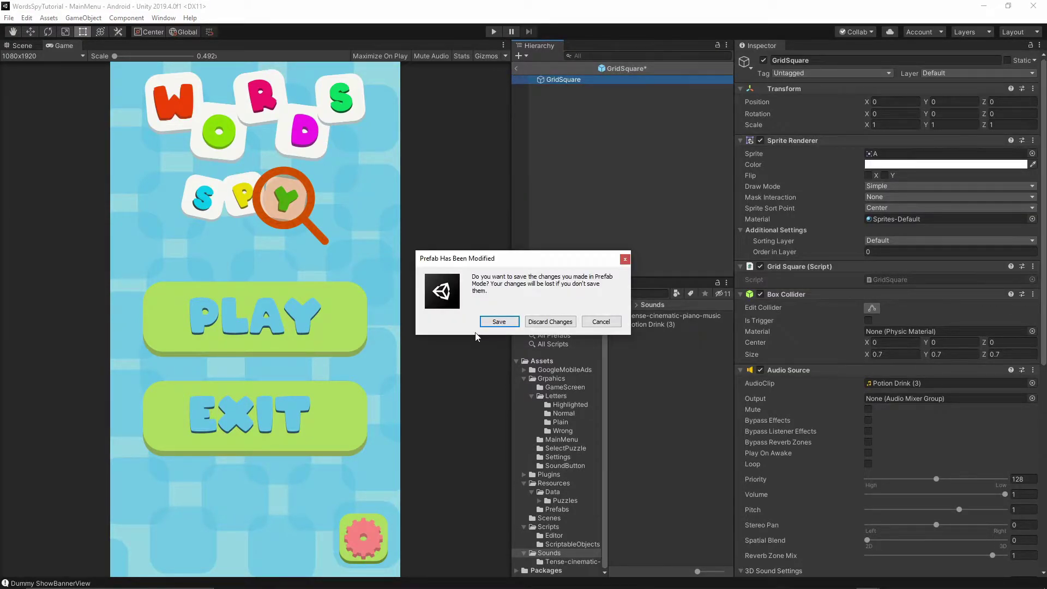
click(499, 322)
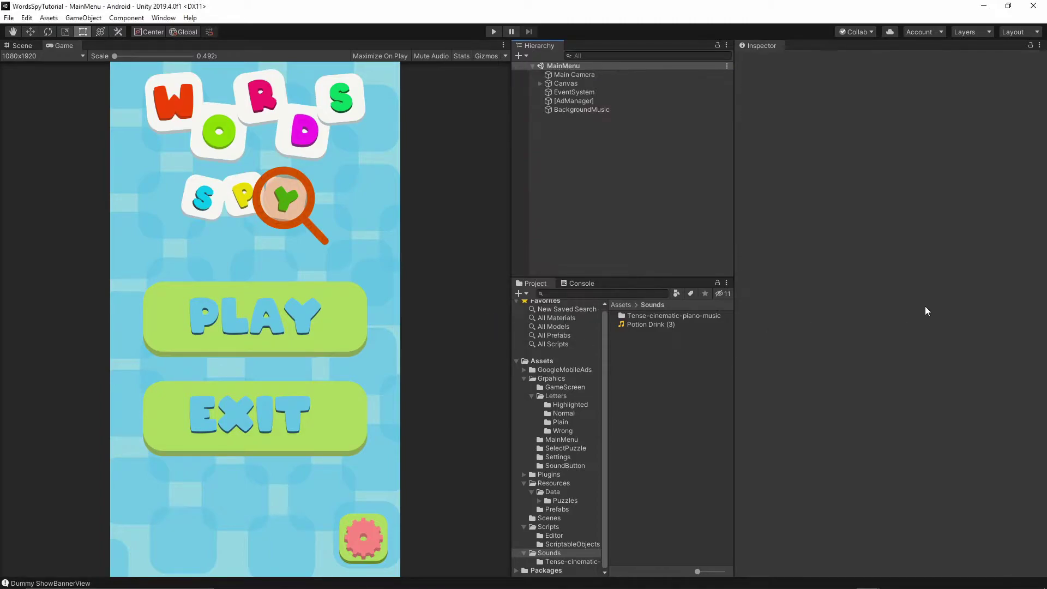
Step: Run the game, turn off the background music in its settings screen and return to the main menu
click(492, 32)
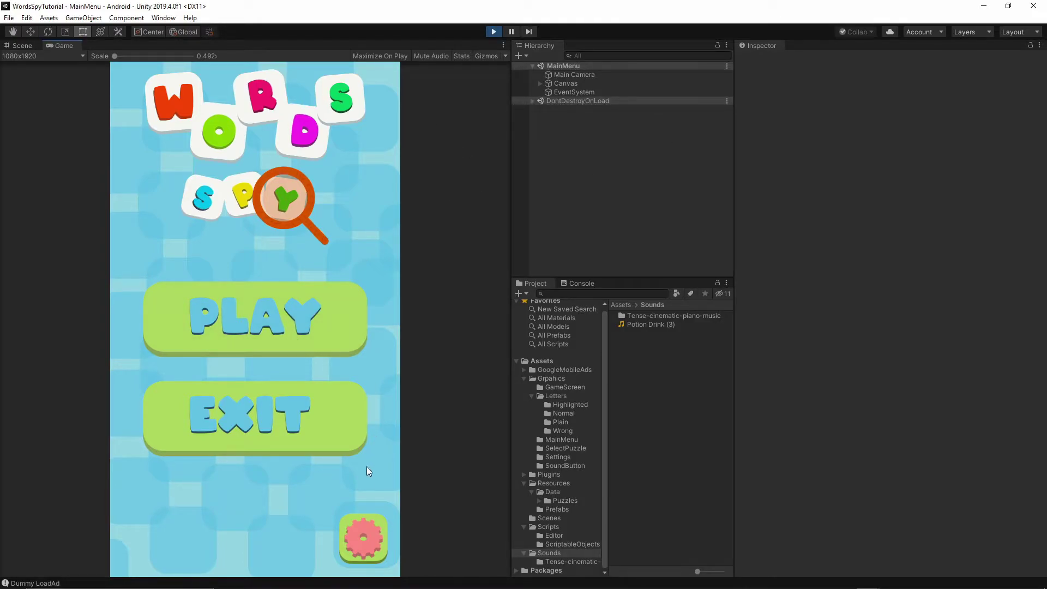
click(362, 532)
click(274, 169)
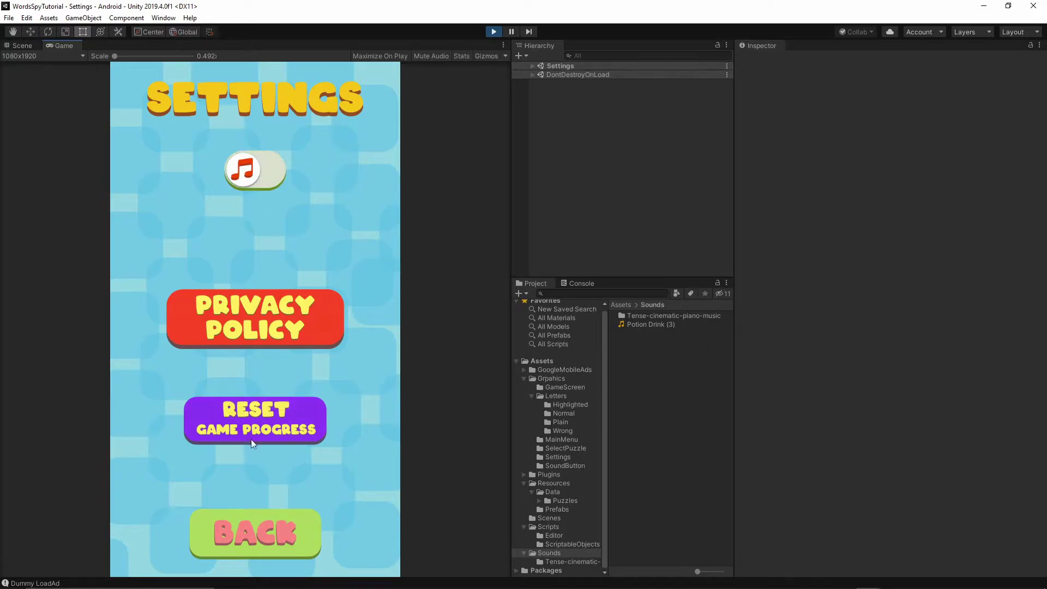
click(263, 528)
Step: Test the square selection sound in the Food puzzle by selecting letters column by column, and stop the game
click(307, 329)
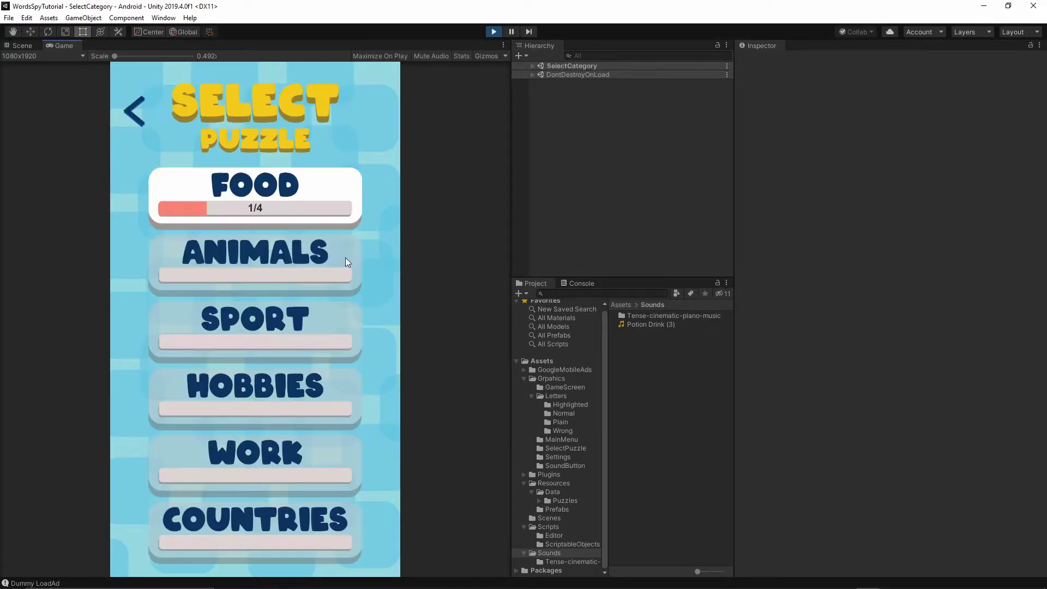
click(226, 200)
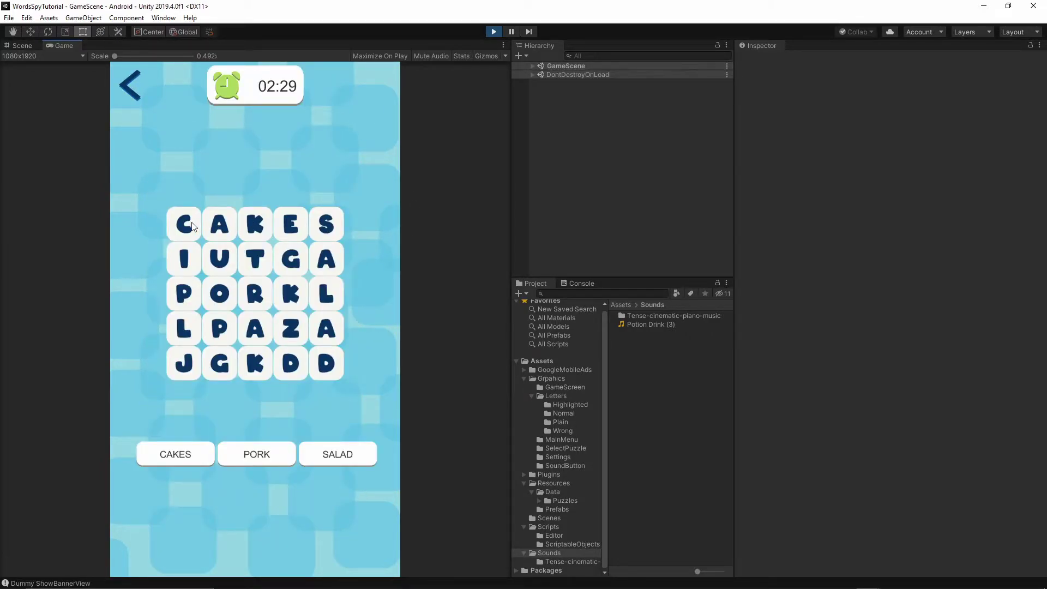
drag(192, 246, 178, 358)
drag(221, 223, 227, 303)
drag(222, 353, 223, 356)
drag(255, 223, 271, 368)
drag(291, 223, 279, 369)
drag(326, 223, 321, 376)
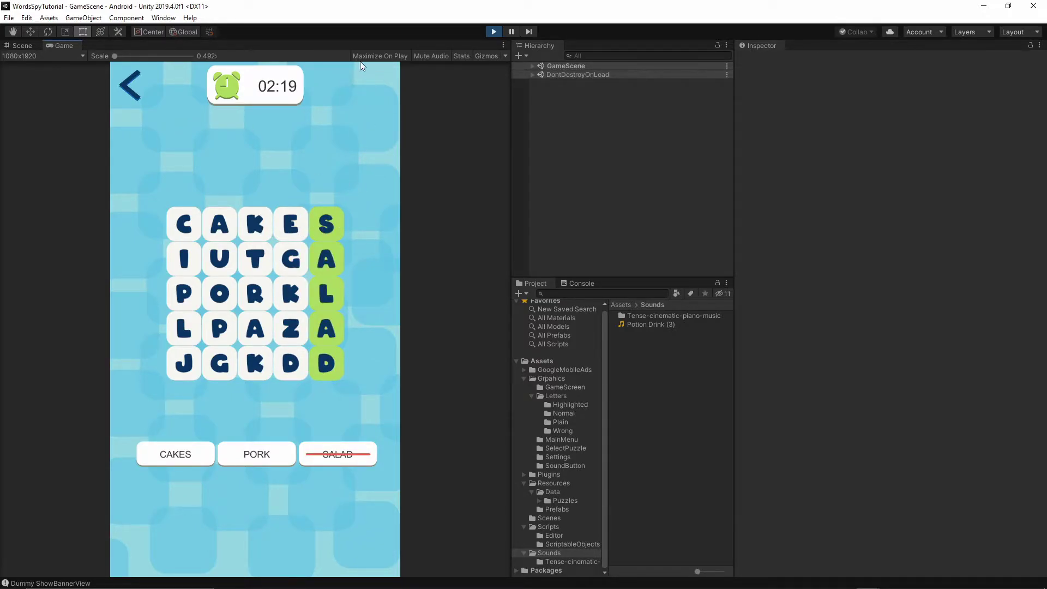
drag(293, 231, 296, 379)
click(493, 32)
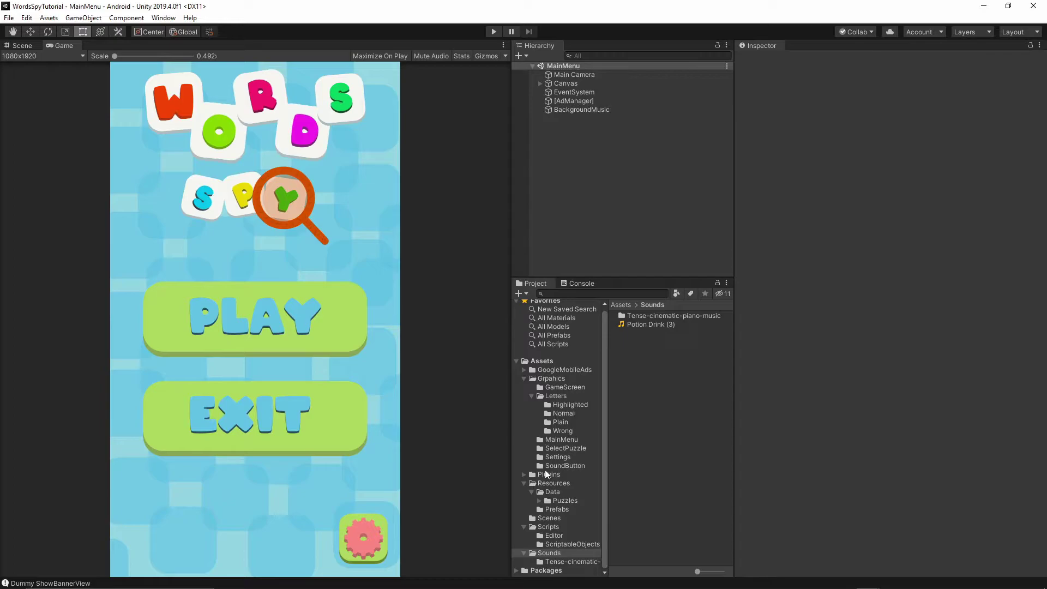
Step: Open the Settings scene from the Scenes folder and expand its Canvas object
click(554, 519)
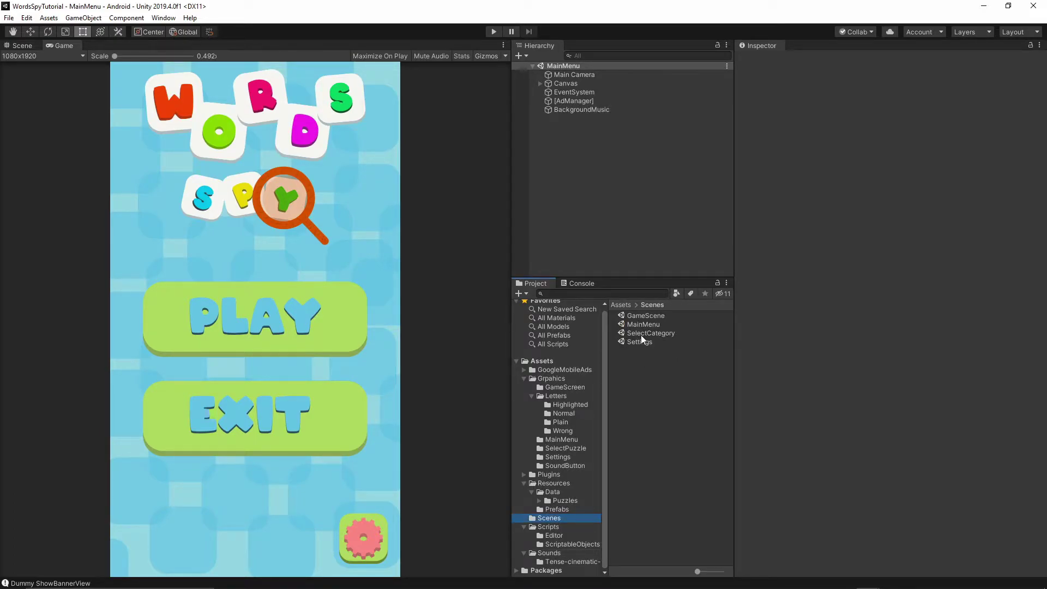
double_click(638, 341)
click(700, 221)
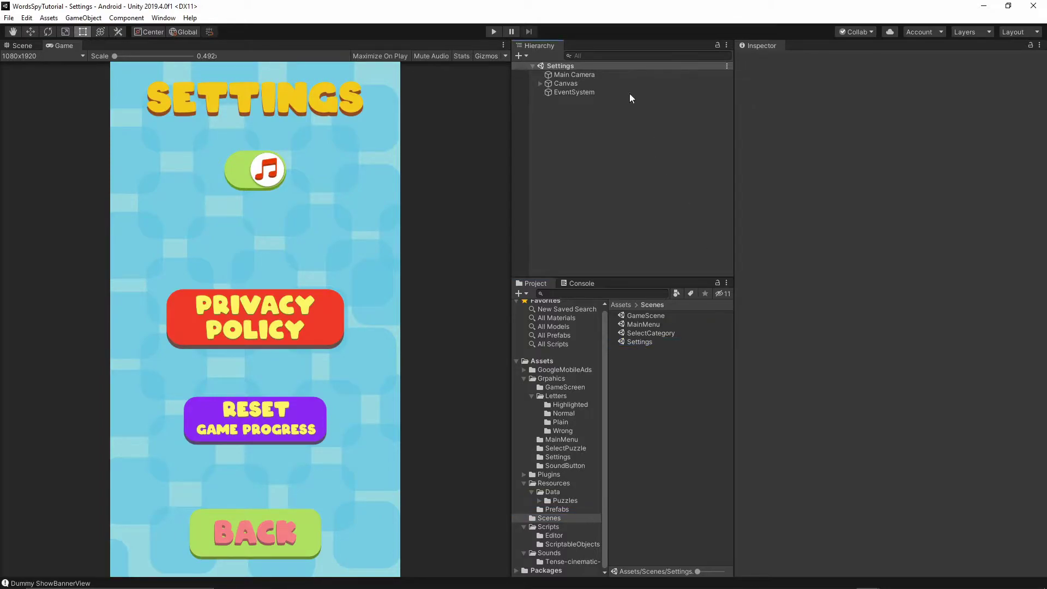
click(539, 83)
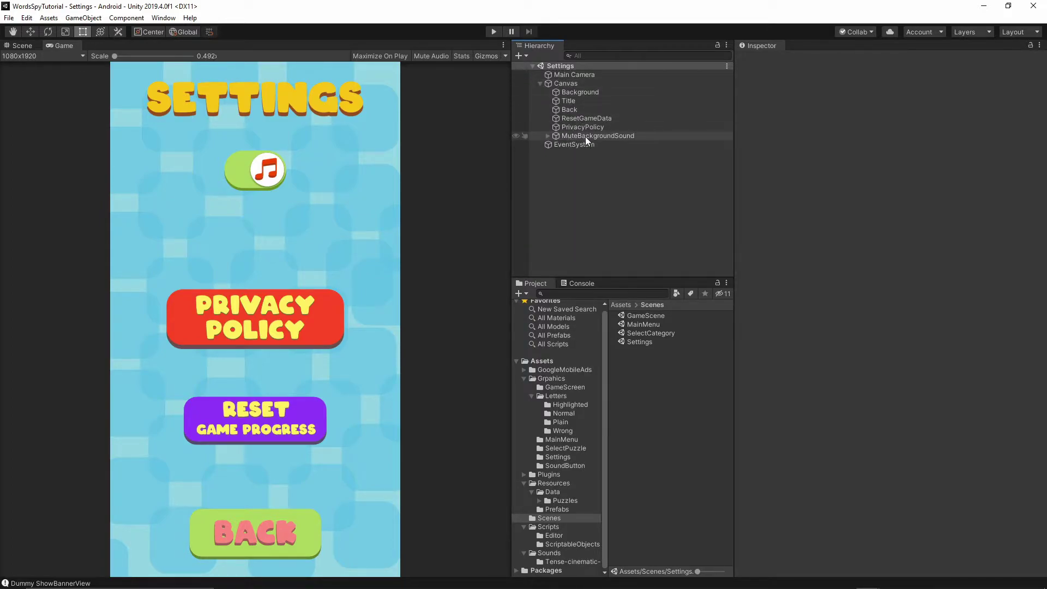
Step: Make a prefab of the MuteBackgroundSound object in the Resources/Prefabs folder
click(612, 136)
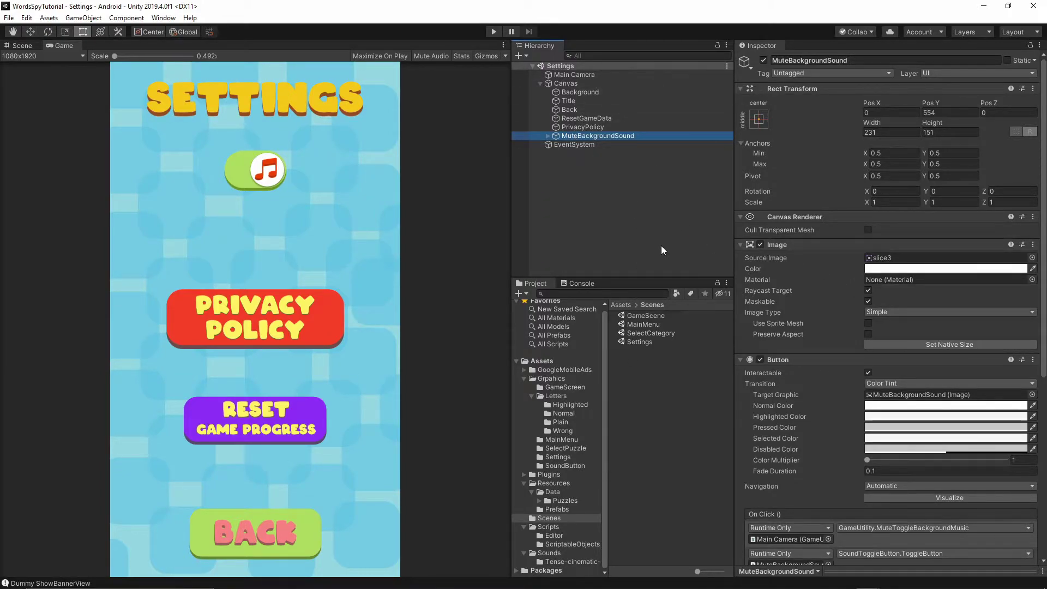
click(540, 507)
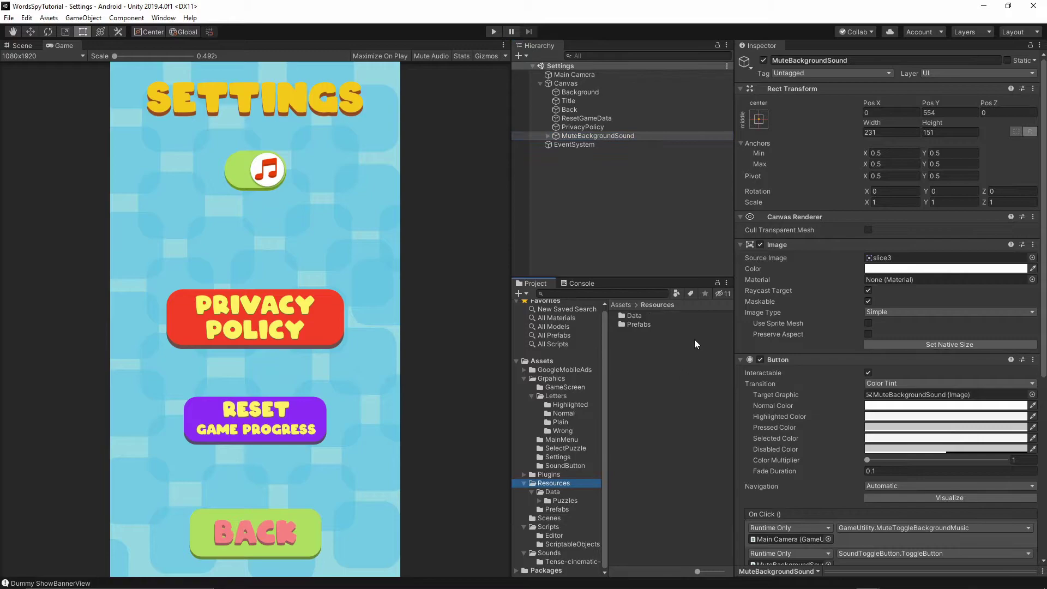
click(577, 136)
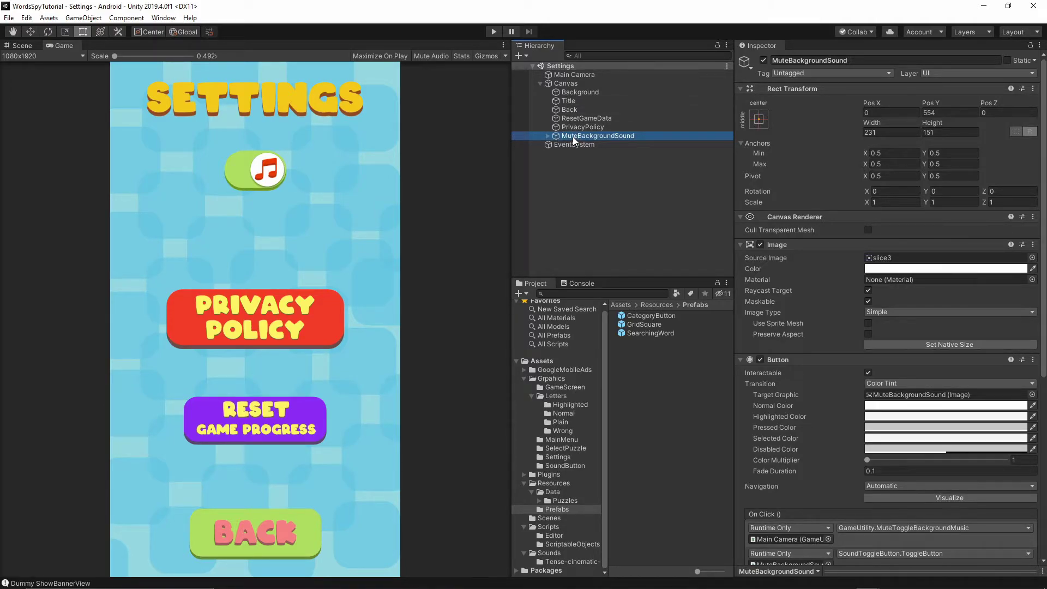
drag(573, 137, 679, 375)
click(678, 381)
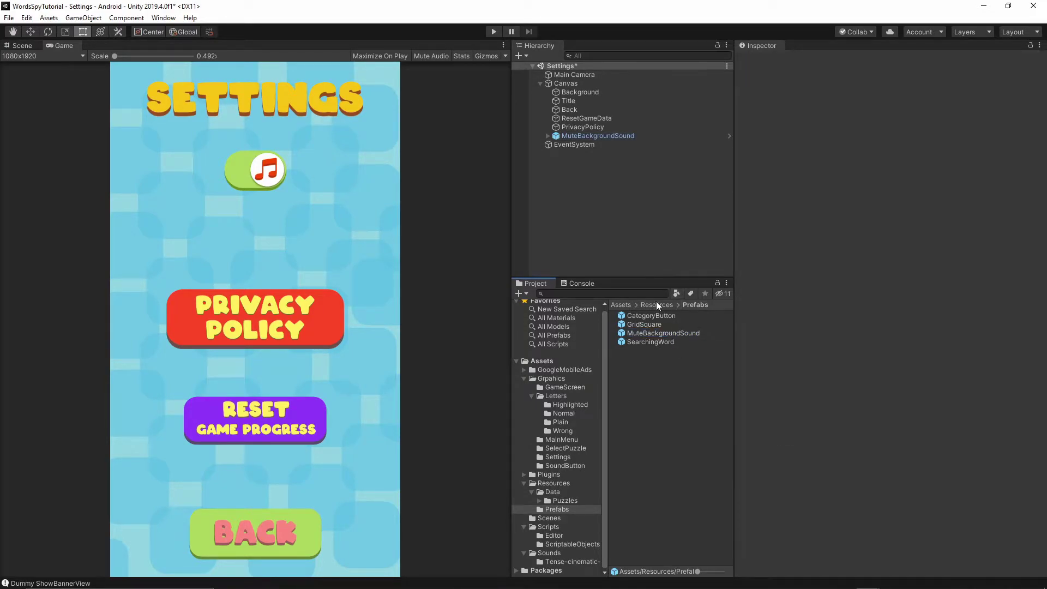
click(646, 335)
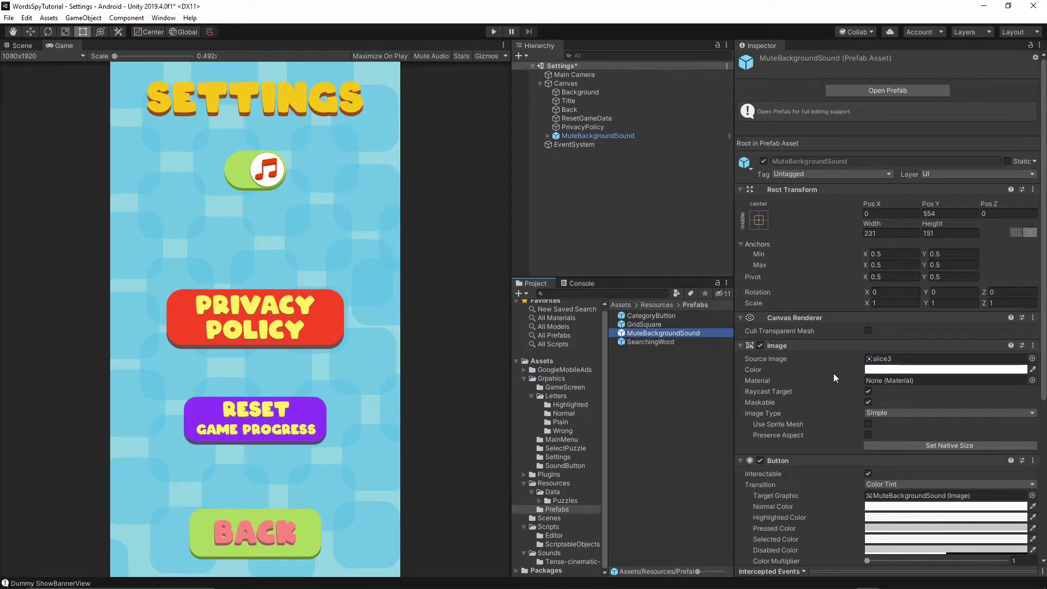
click(688, 358)
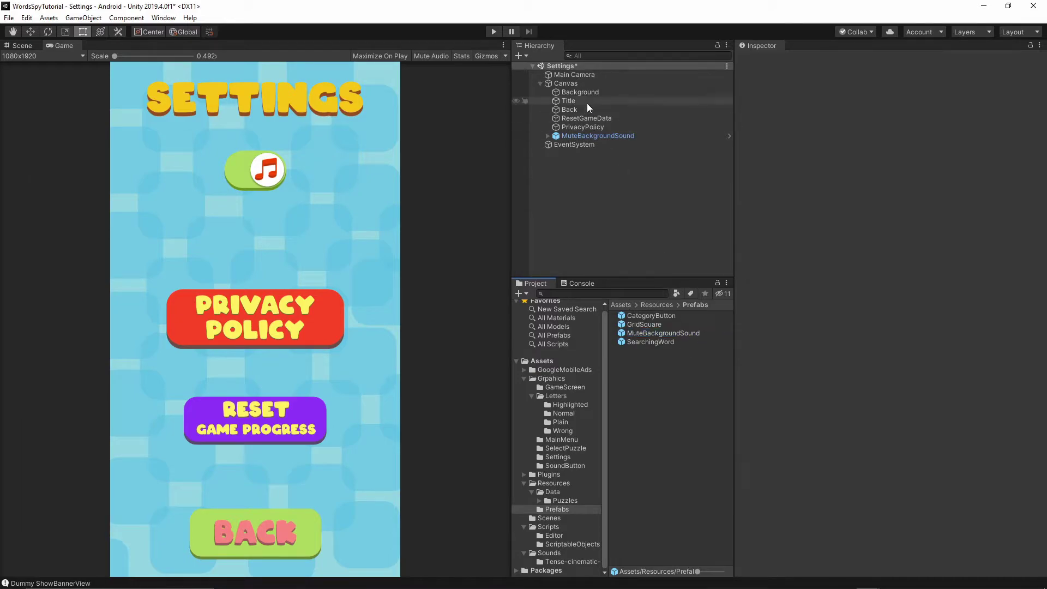
Step: Add a second instance of the MuteBackgroundSound prefab under the Canvas and rename it SoundFXButton
click(644, 335)
drag(643, 336, 637, 142)
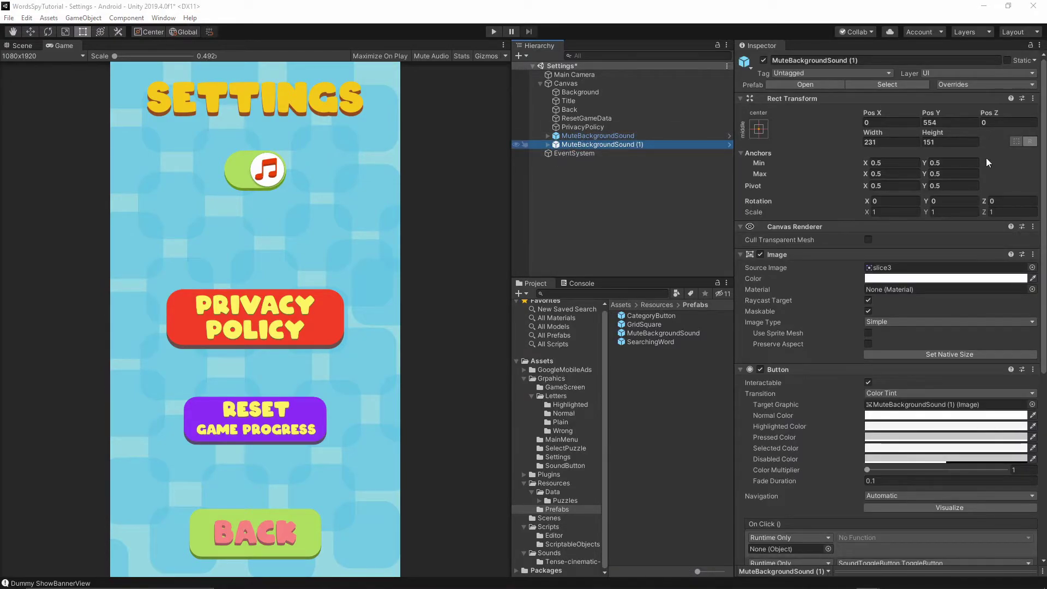
click(875, 61)
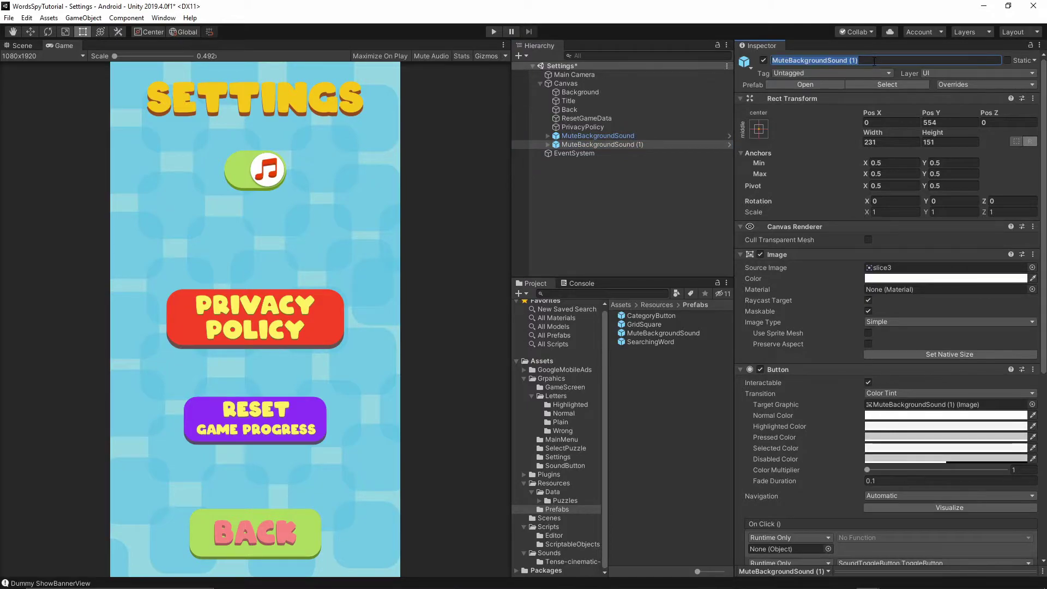
text(S)
text(Sou)
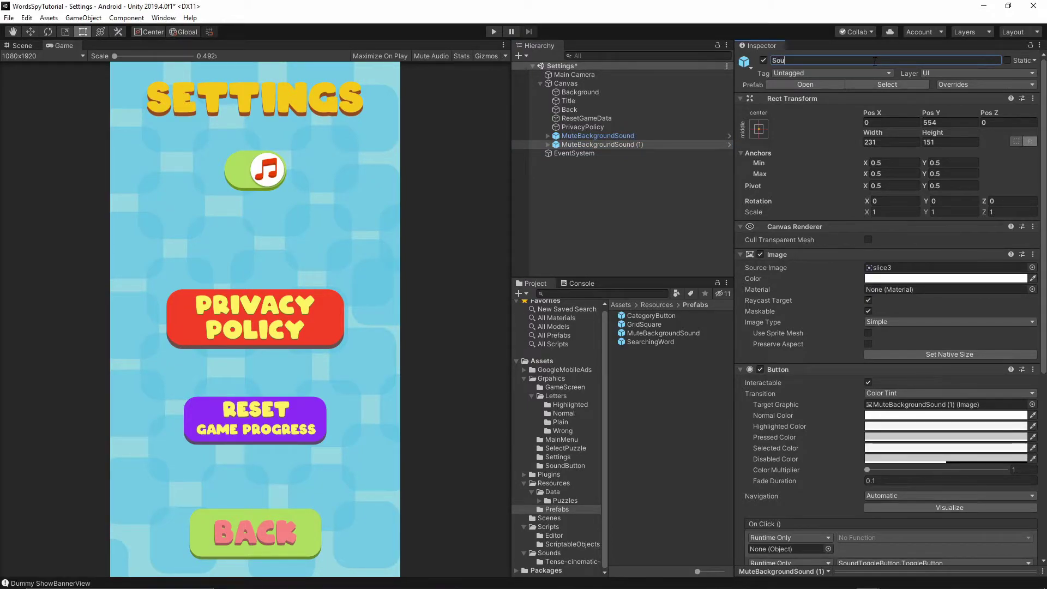
text(ndFXButton)
key(Return)
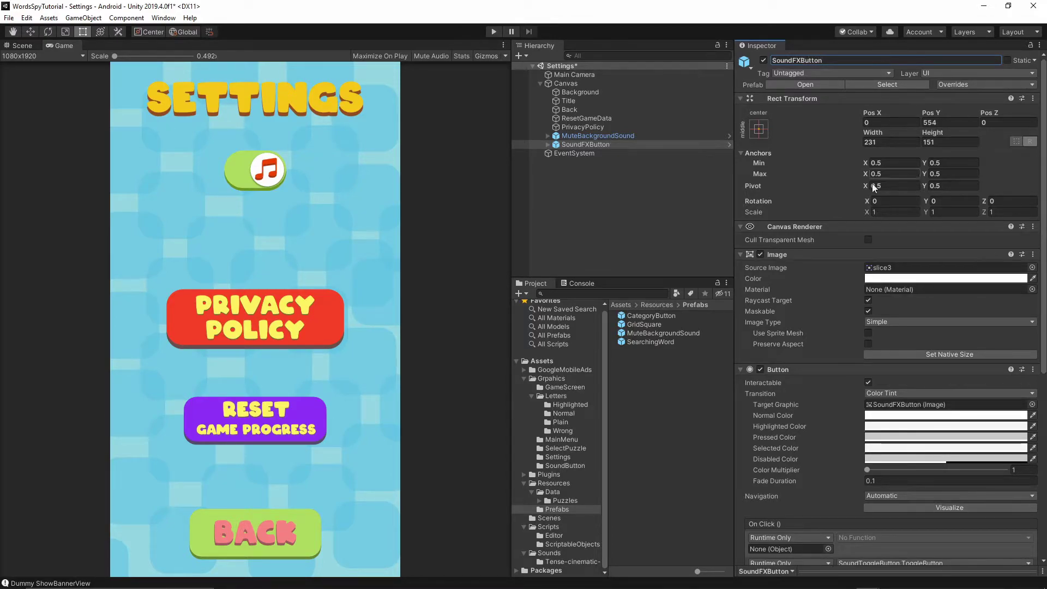
Step: Unpack the SoundFXButton object completely from its prefab
right_click(567, 146)
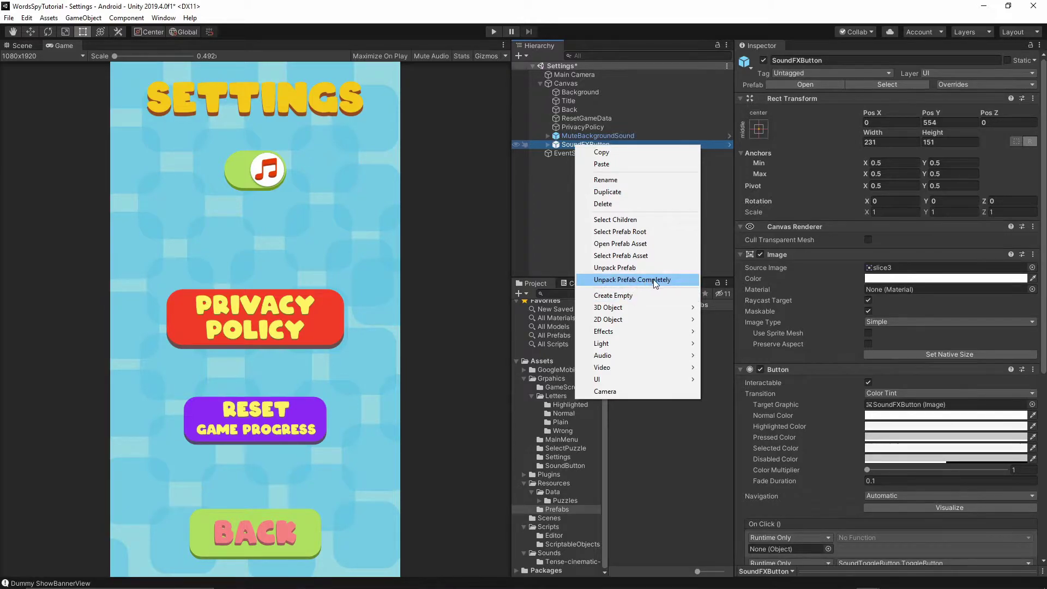
click(627, 281)
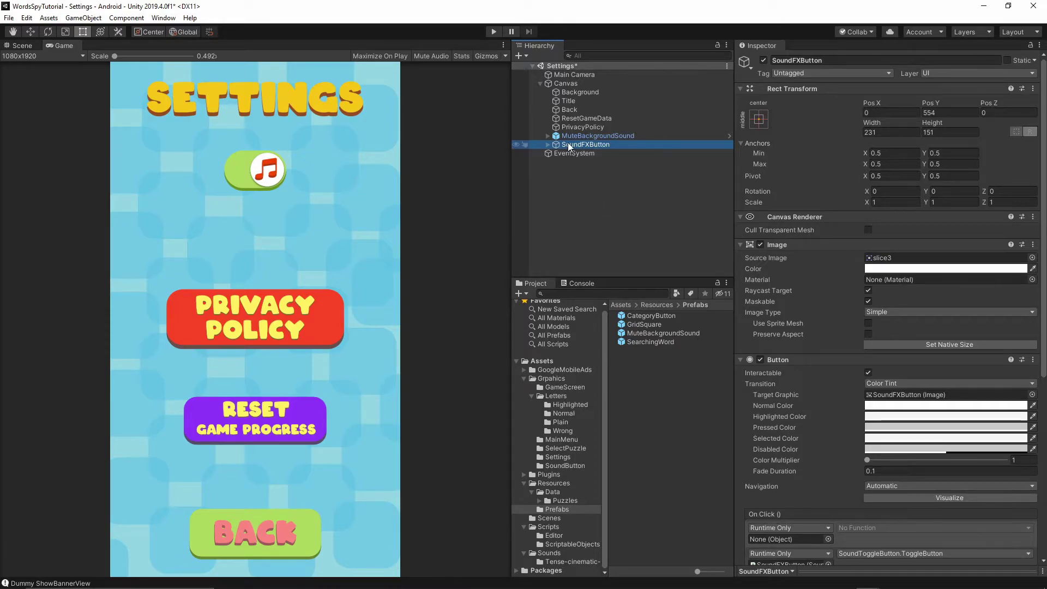
click(597, 182)
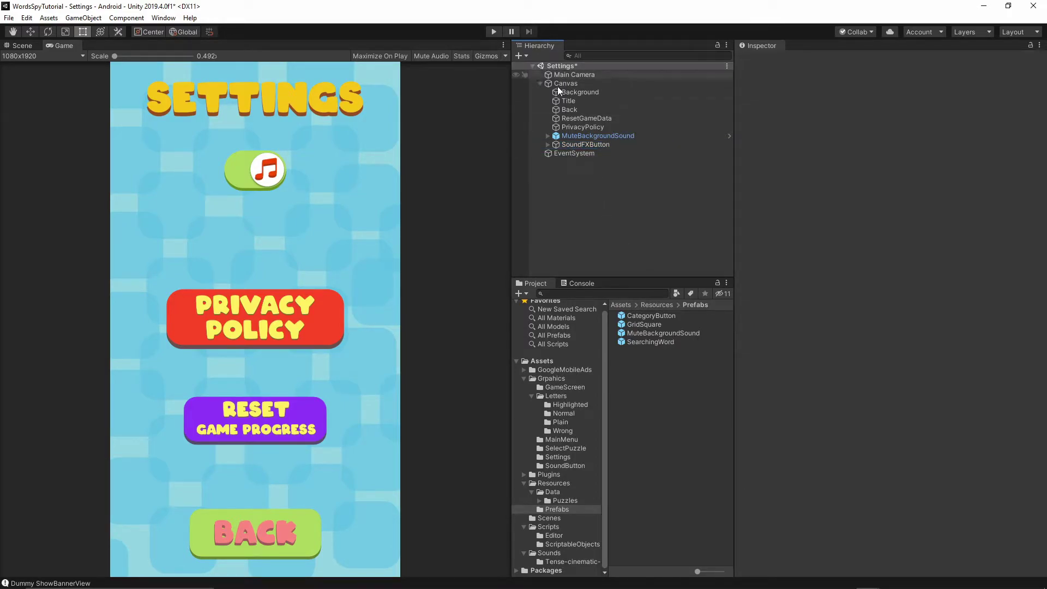
Step: Remove the empty first entry from SoundFXButton's On Click event list, keeping the SoundToggleButton.ToggleButton entry
click(547, 145)
click(588, 144)
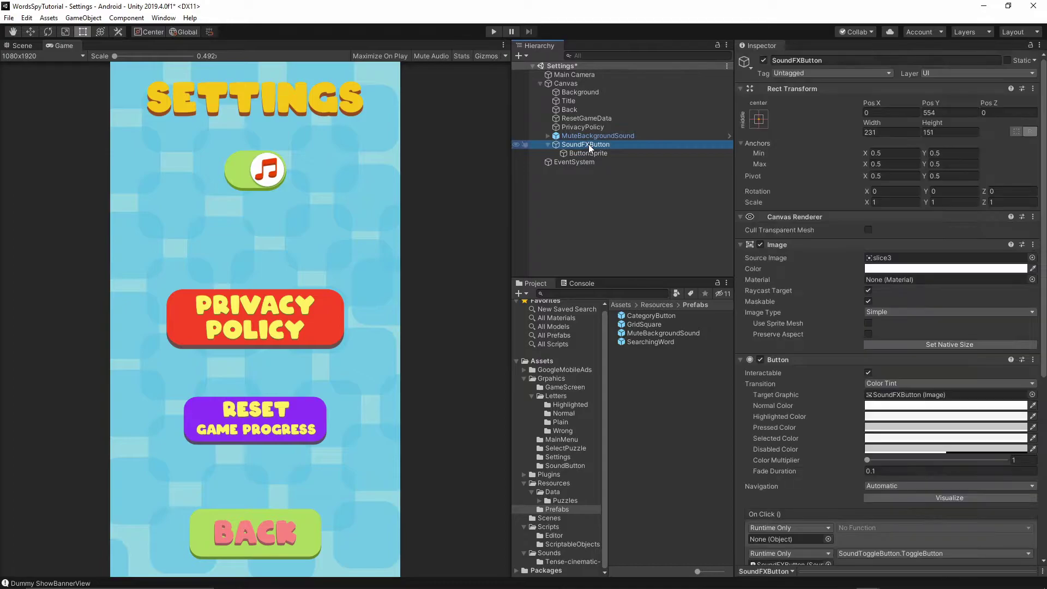
scroll(852, 117, down, 5)
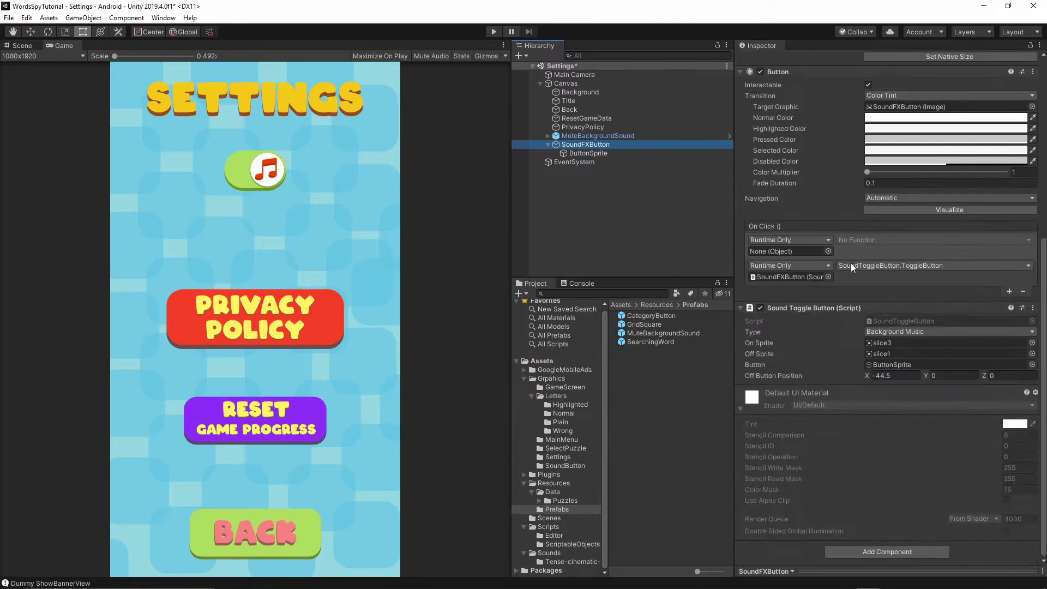
click(746, 241)
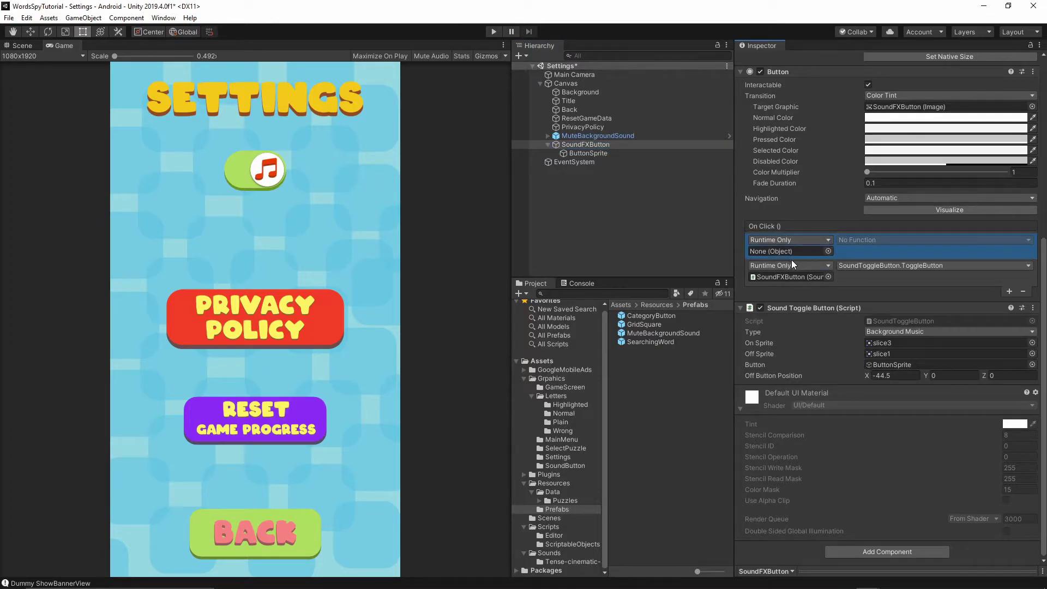
click(1023, 292)
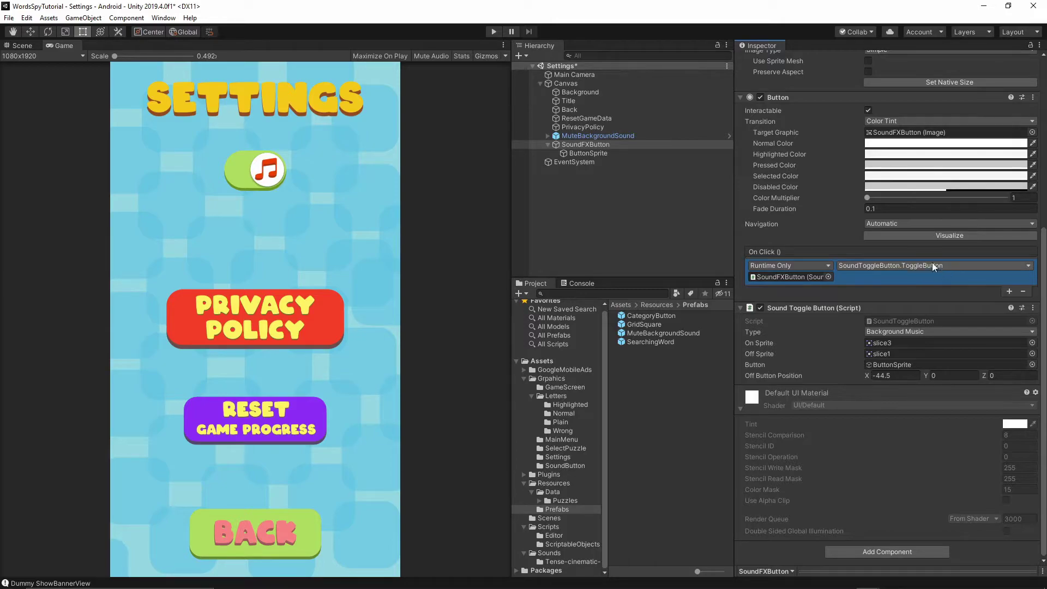
Step: Set the Type of SoundFXButton's Sound Toggle Button script to Sound Fx
click(884, 336)
click(876, 353)
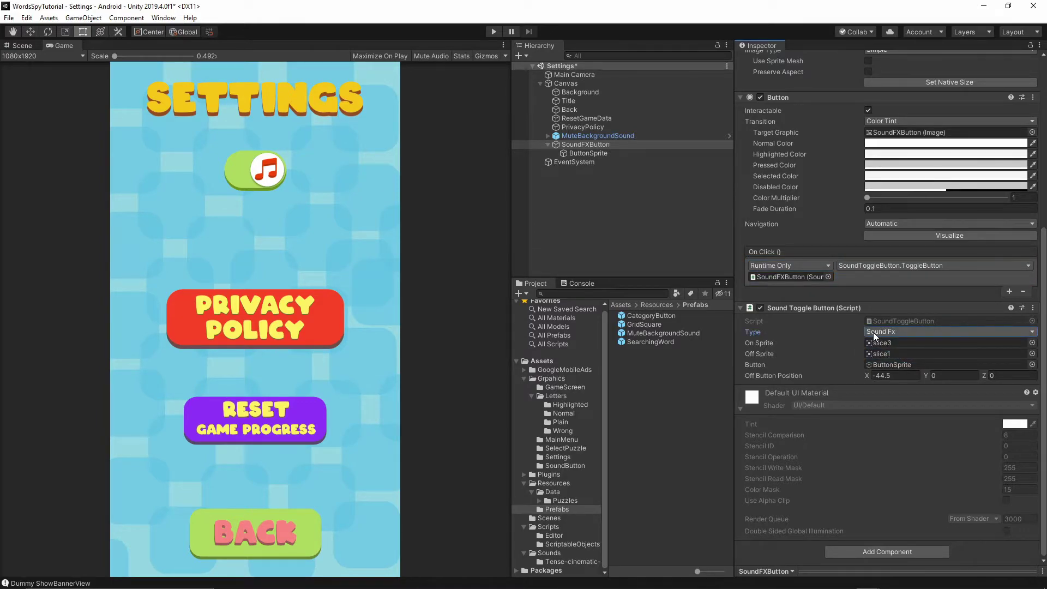
scroll(874, 332, up, 1)
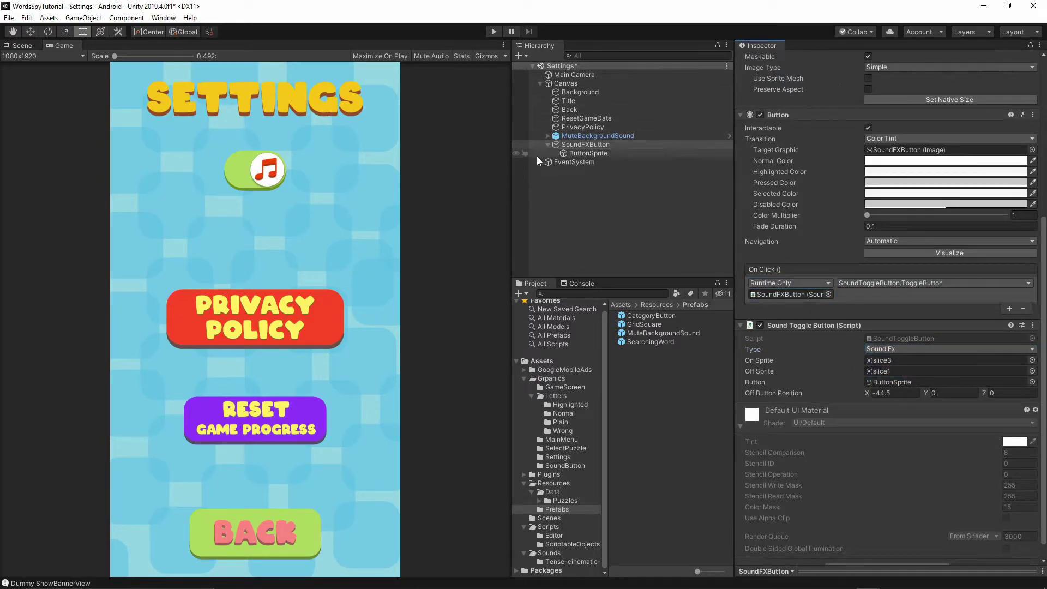
Step: Set the source image of SoundFXButton's ButtonSprite child to the SoundFXBtn sprite
click(594, 152)
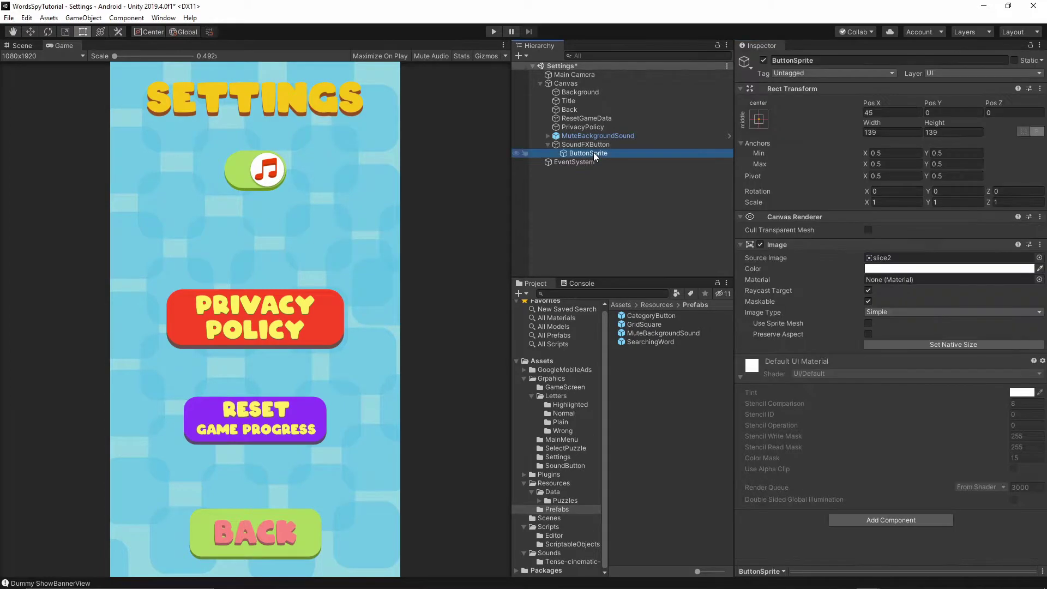
click(882, 258)
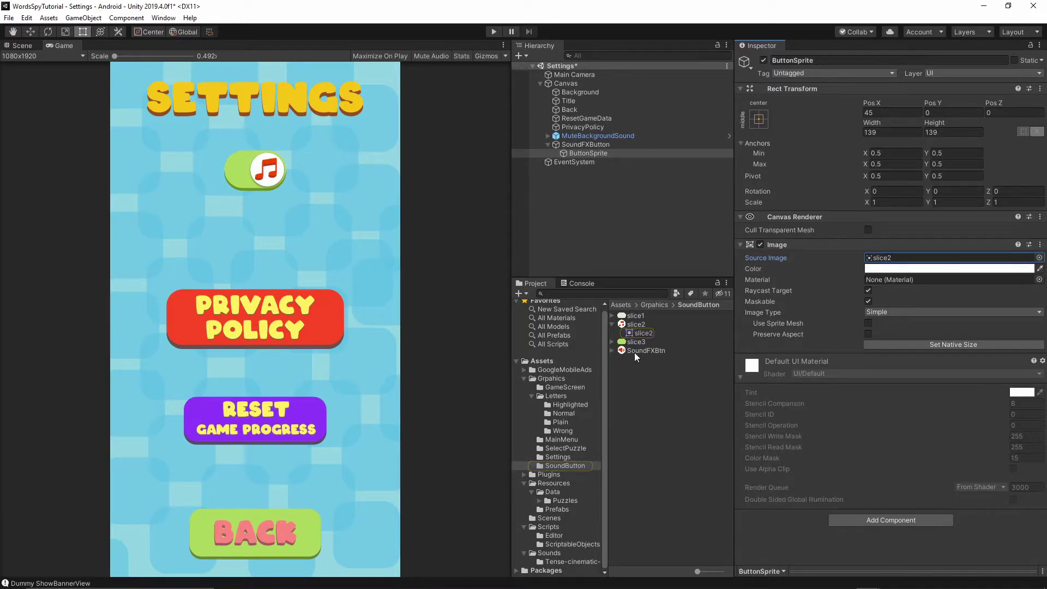
drag(636, 352, 882, 265)
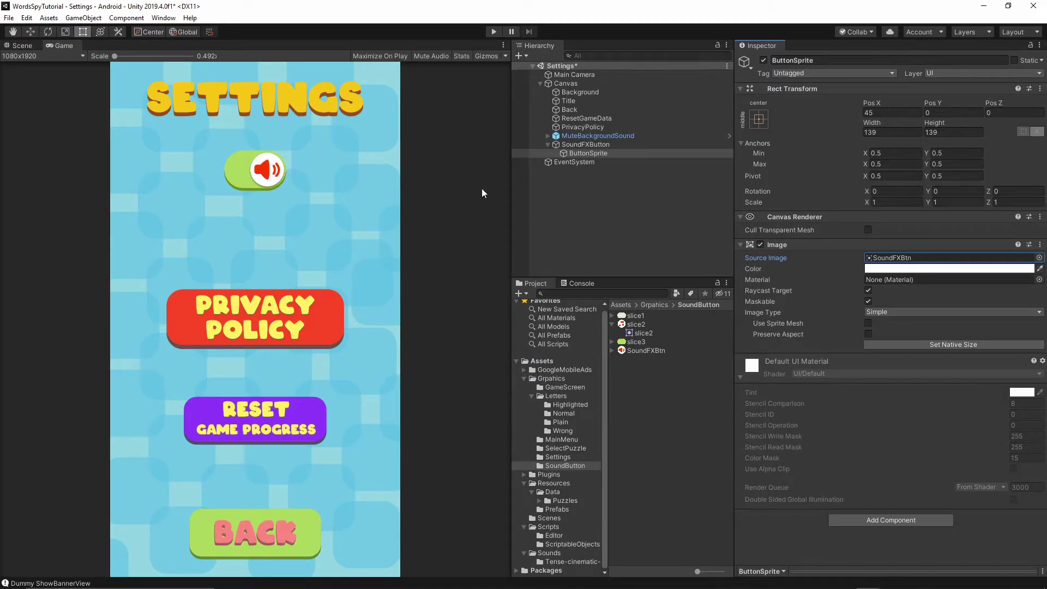
Step: Save the SoundFXButton object as a new prefab in the Resources/Prefabs folder
click(591, 145)
click(547, 145)
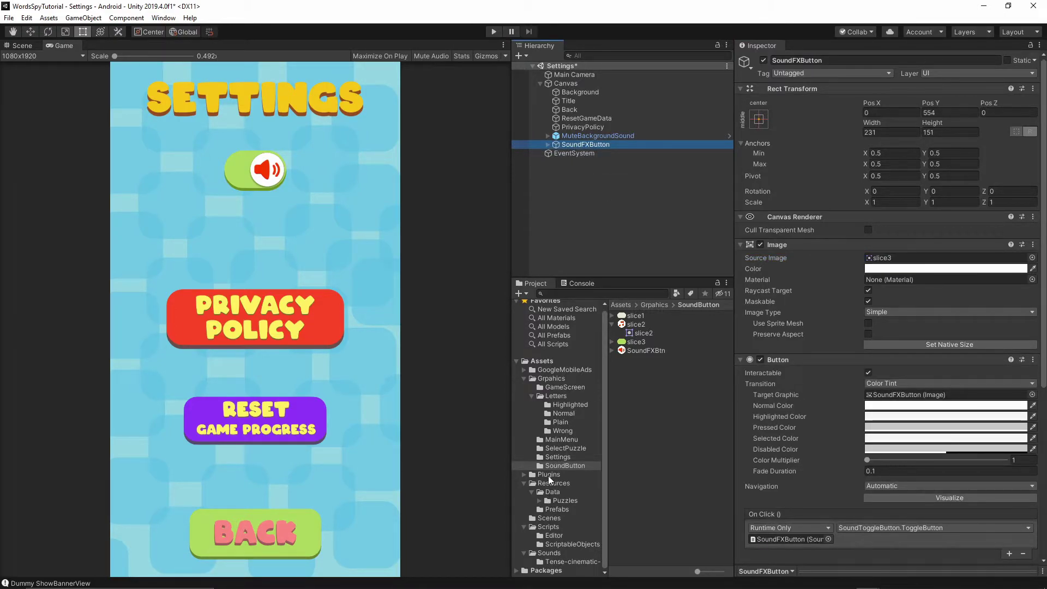
click(548, 510)
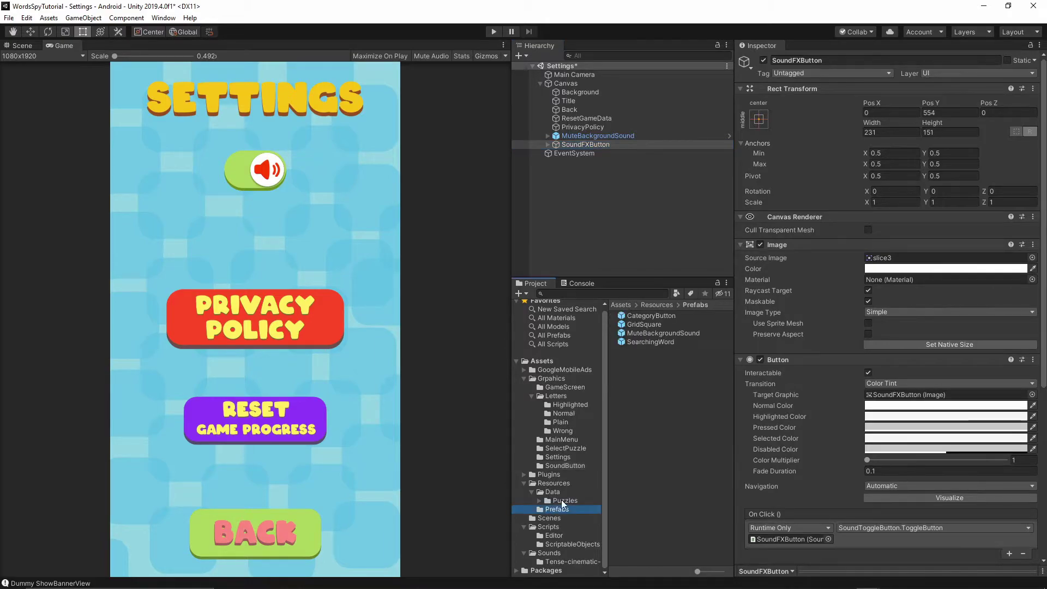
click(580, 145)
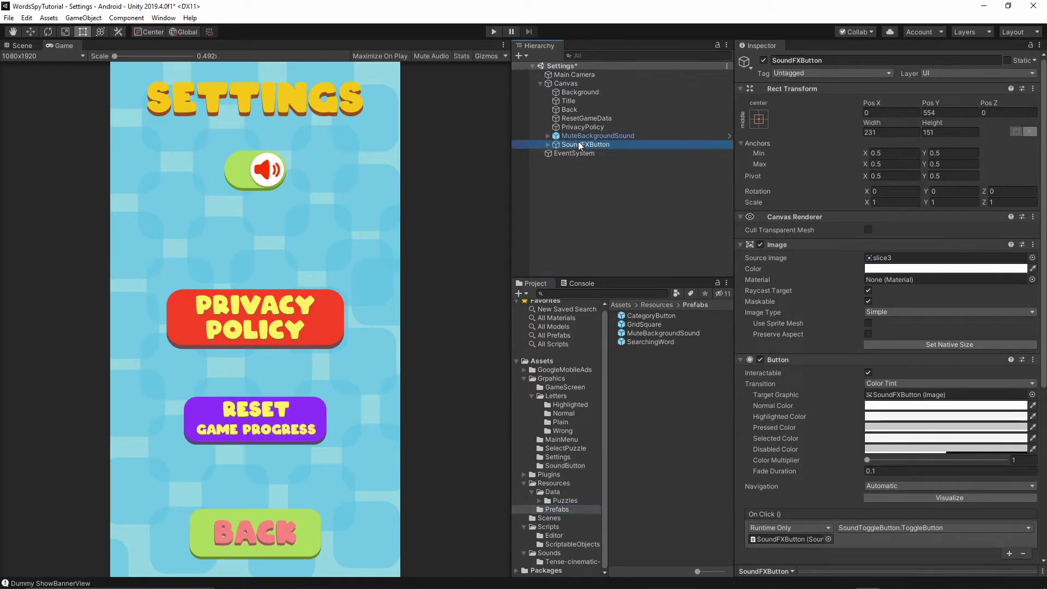
drag(578, 142, 623, 360)
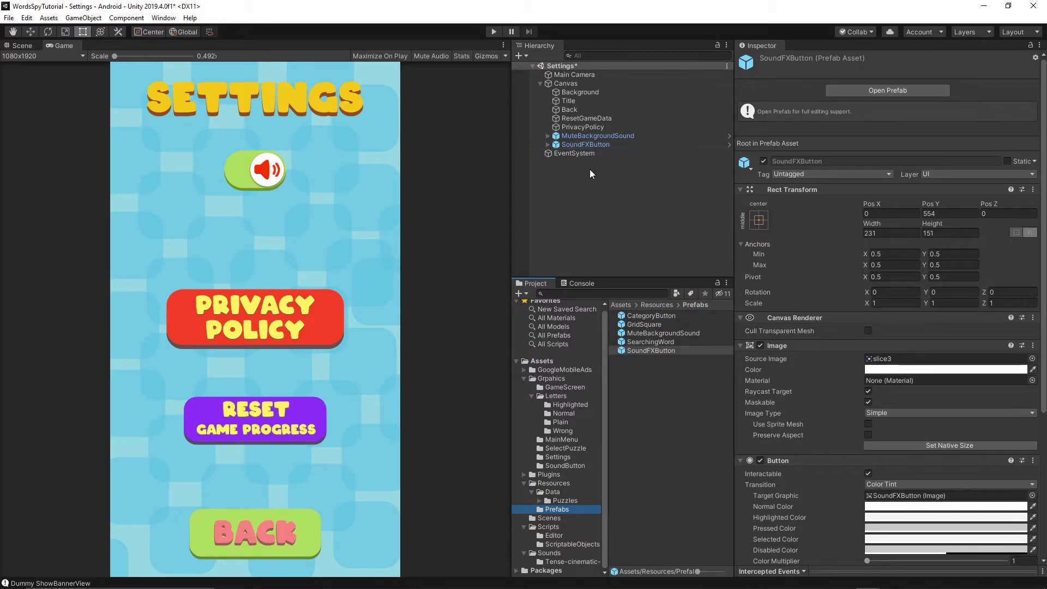
click(574, 181)
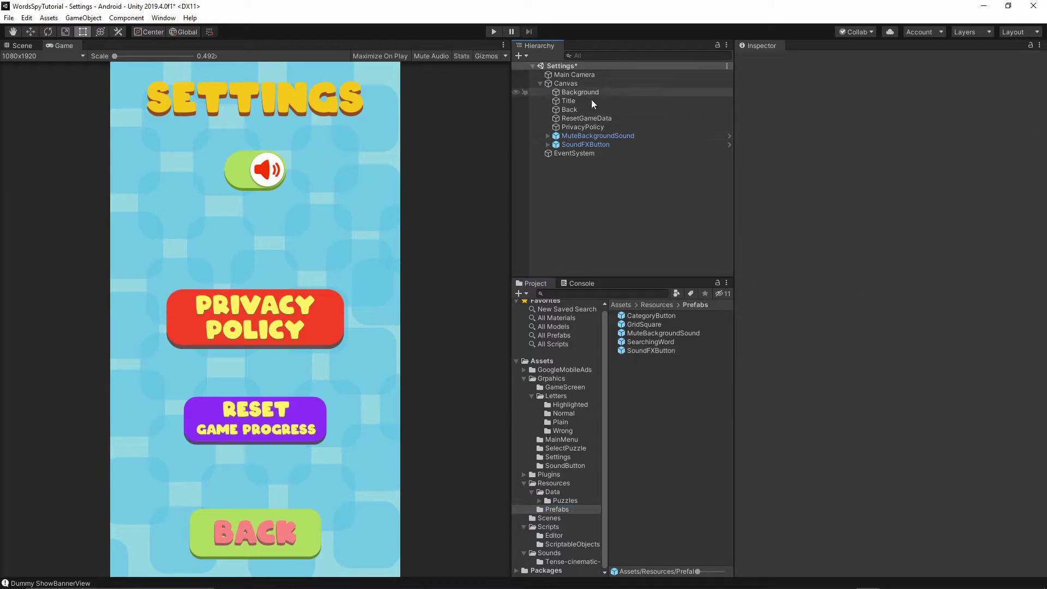
Step: Place the two toggles side by side under the title, with SoundFXButton left of center and MuteBackgroundSound at Pos X about 225
click(575, 146)
drag(877, 117, 975, 173)
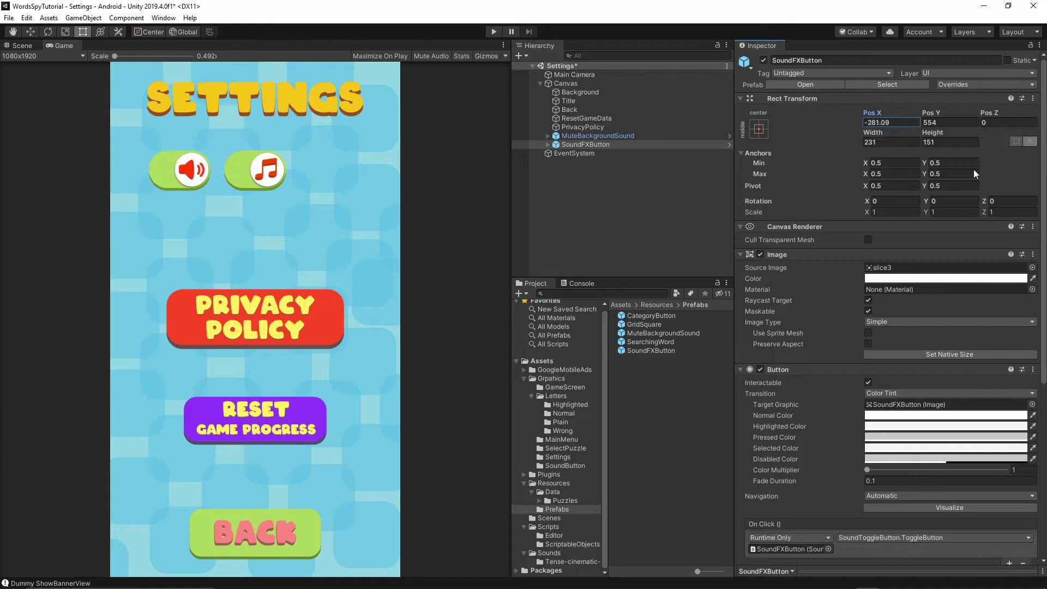
click(598, 136)
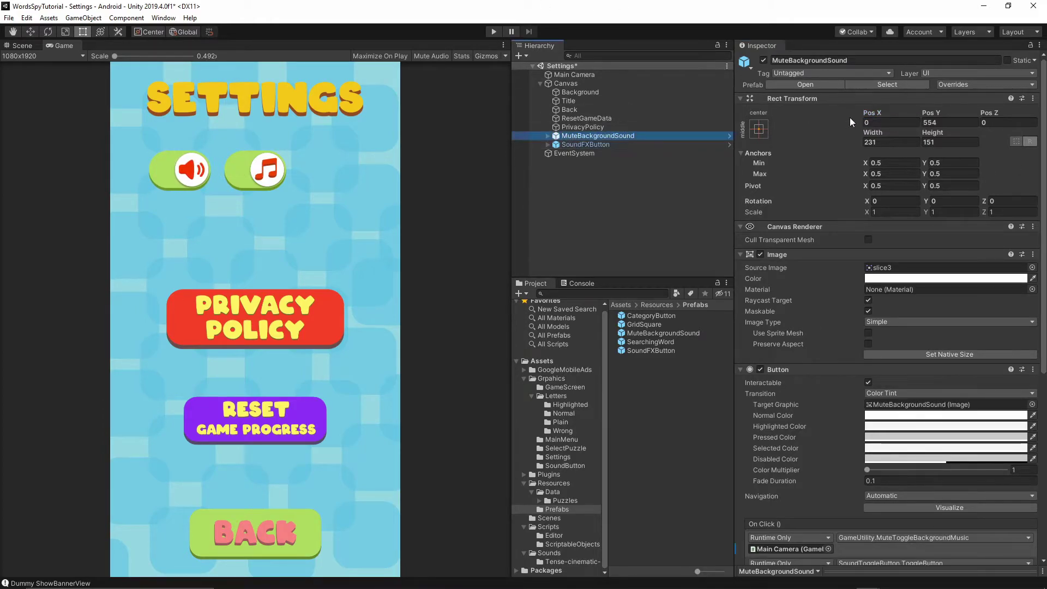
drag(870, 113, 758, 226)
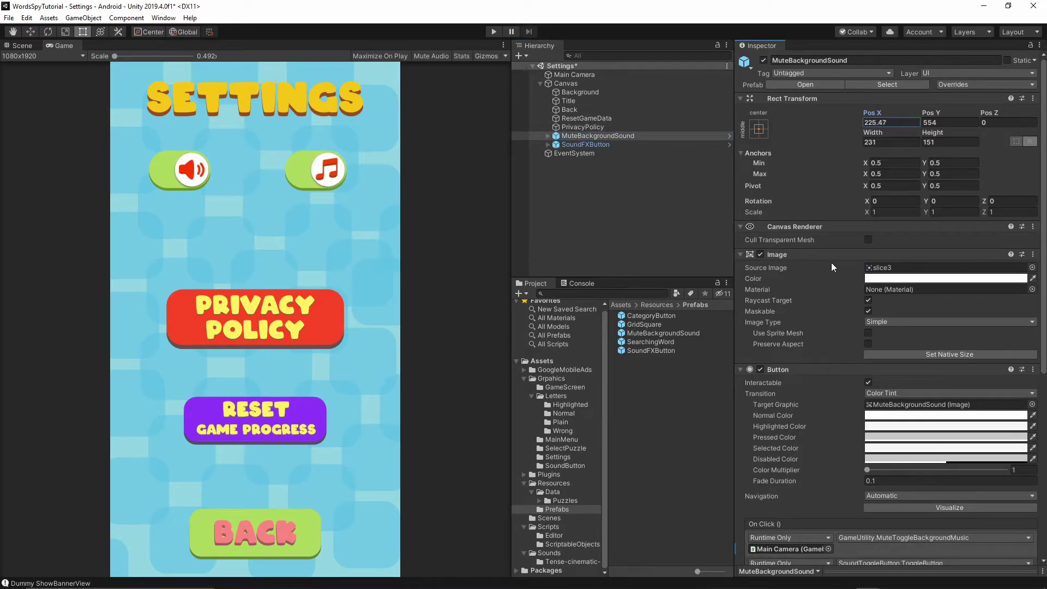
click(585, 145)
drag(872, 113, 797, 191)
click(703, 478)
click(672, 180)
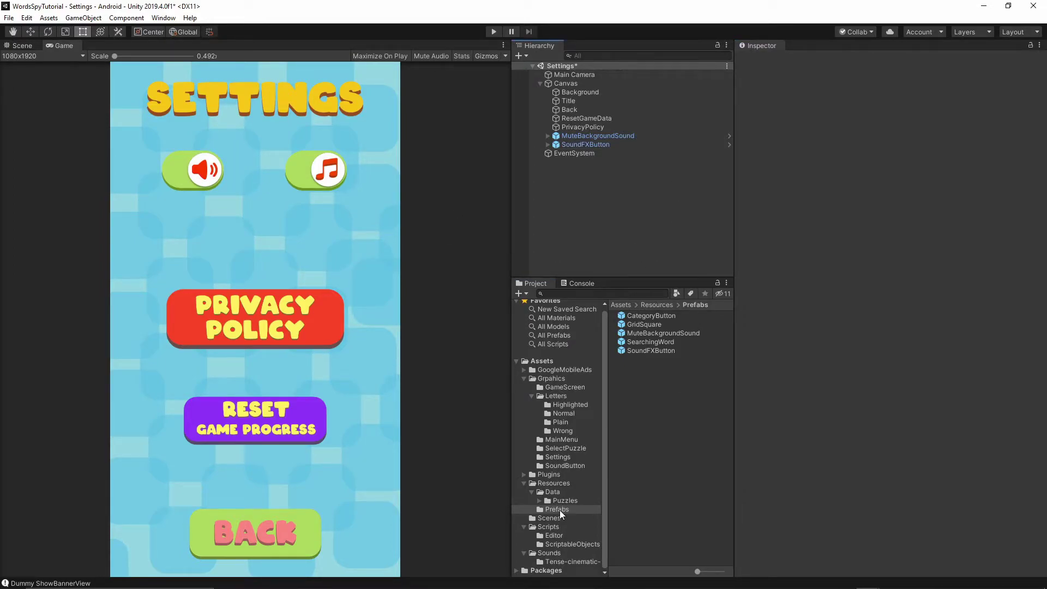
Step: Save the Settings scene and open GameScene from the Scenes folder
click(9, 18)
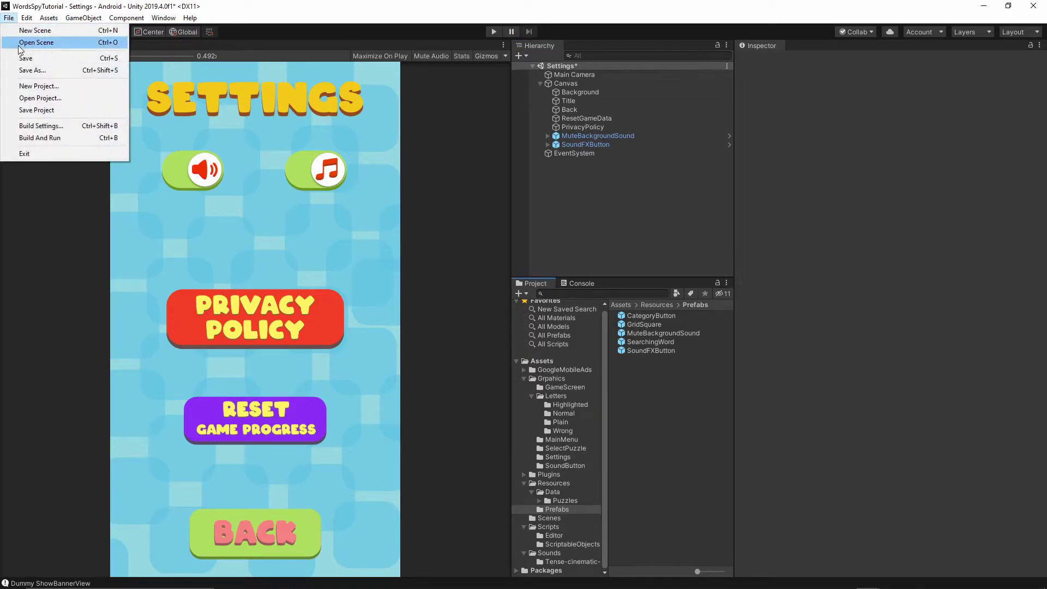
click(22, 58)
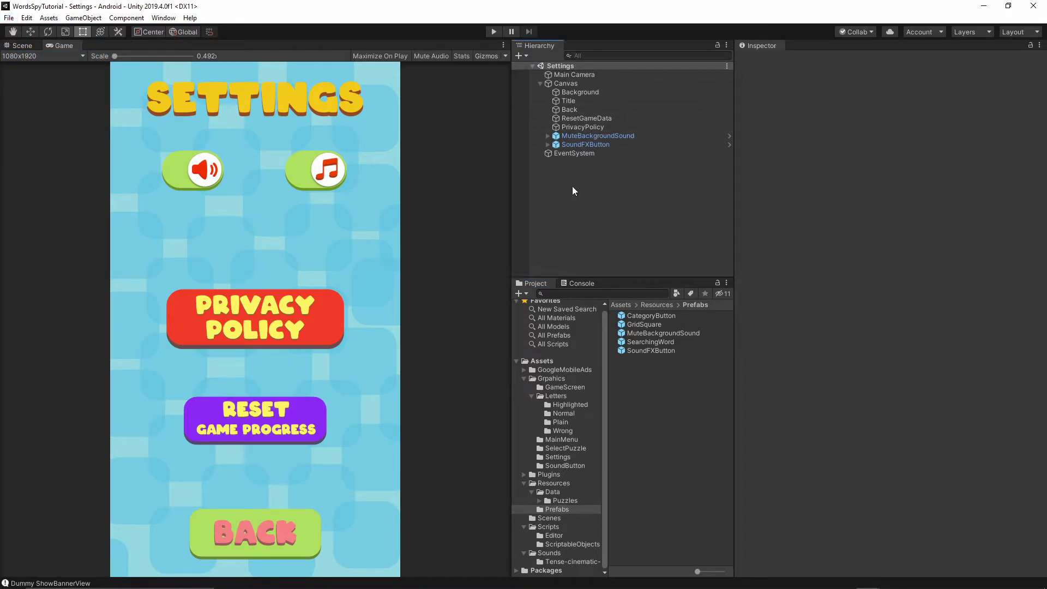
click(548, 518)
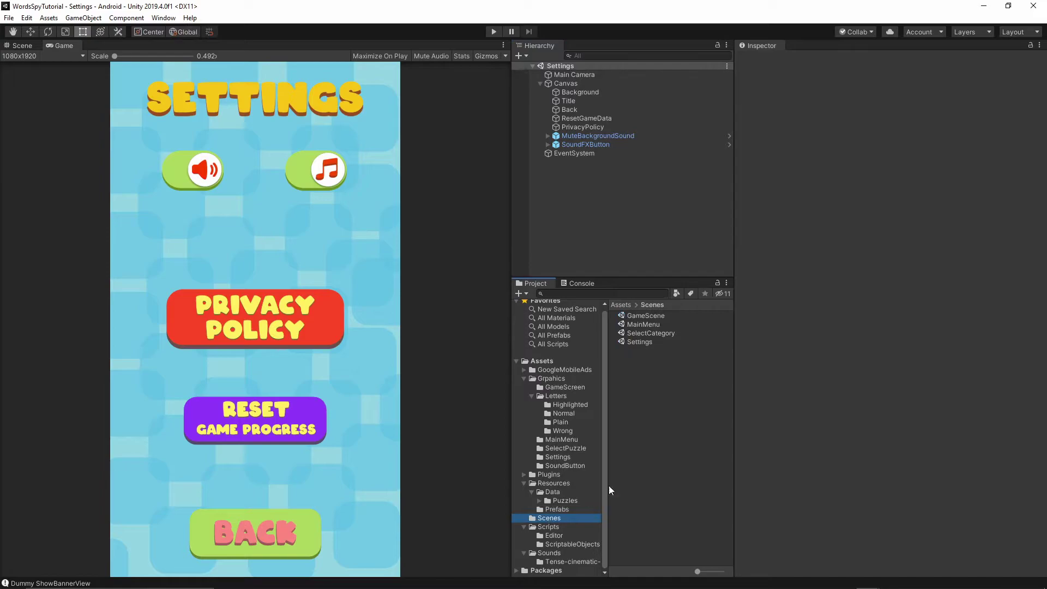
double_click(640, 316)
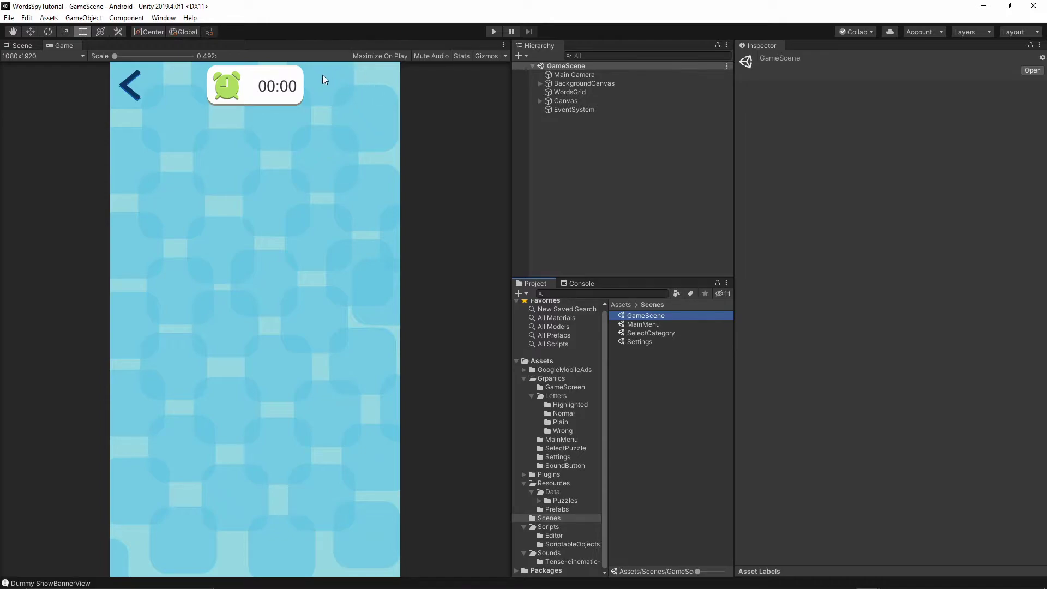
Step: Add the MuteBackgroundSound and SoundFXButton prefabs from Resources/Prefabs as children of GameScene's Canvas
click(540, 100)
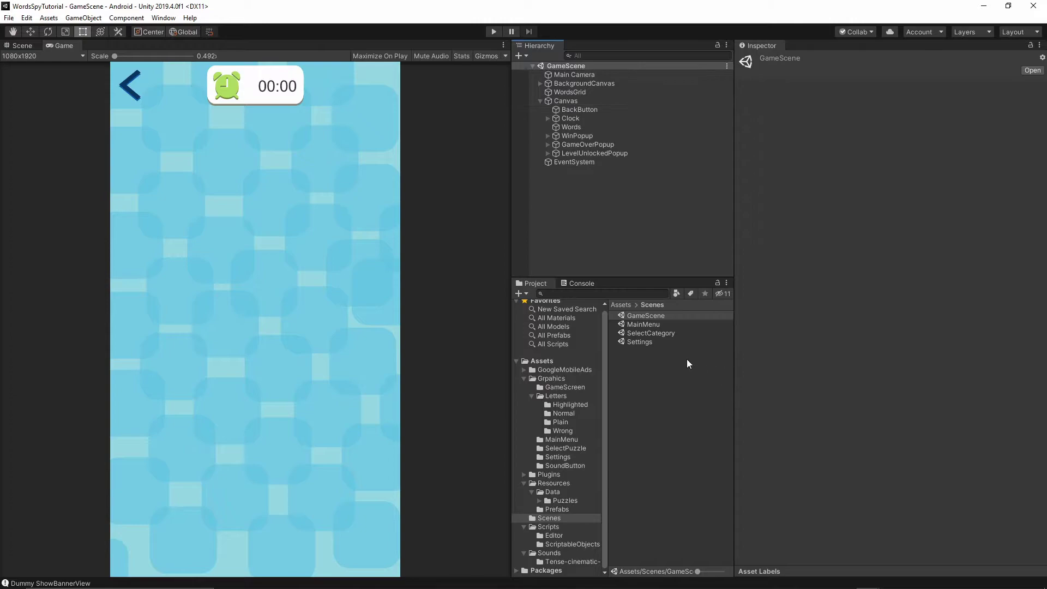
click(559, 483)
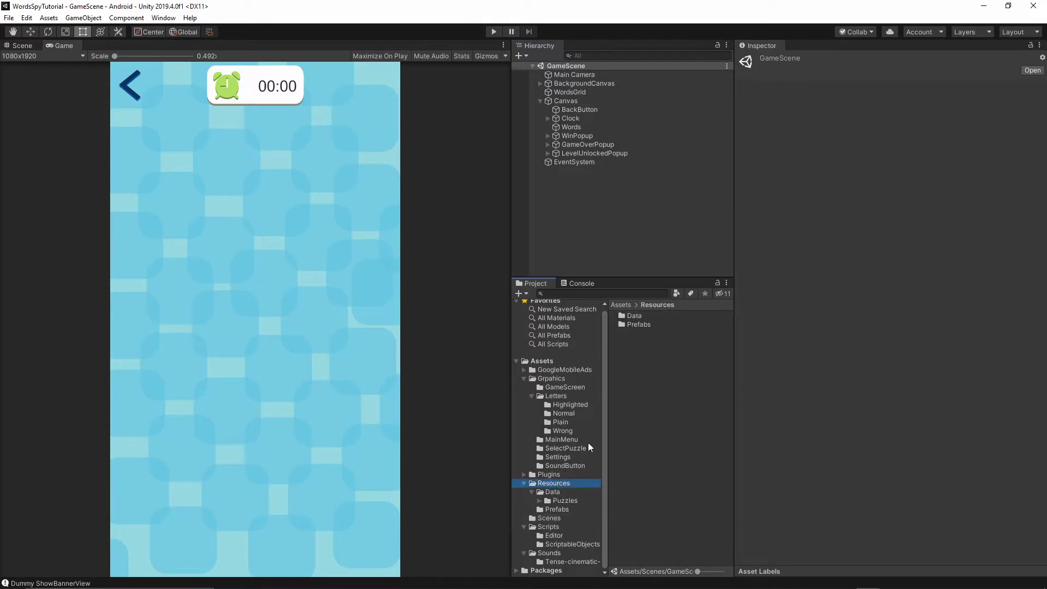
double_click(638, 324)
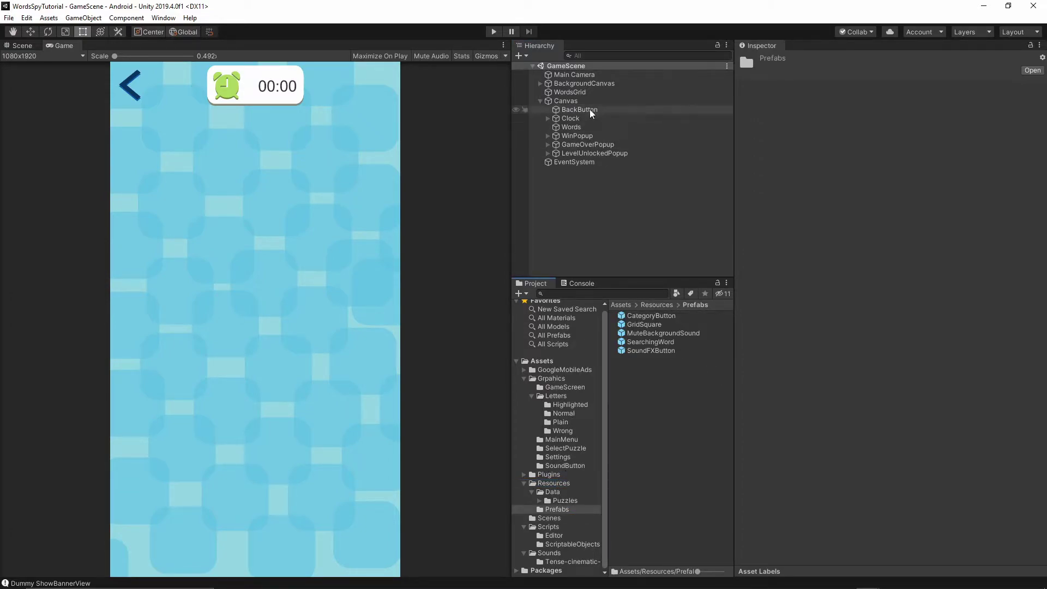
click(652, 334)
drag(654, 338, 561, 104)
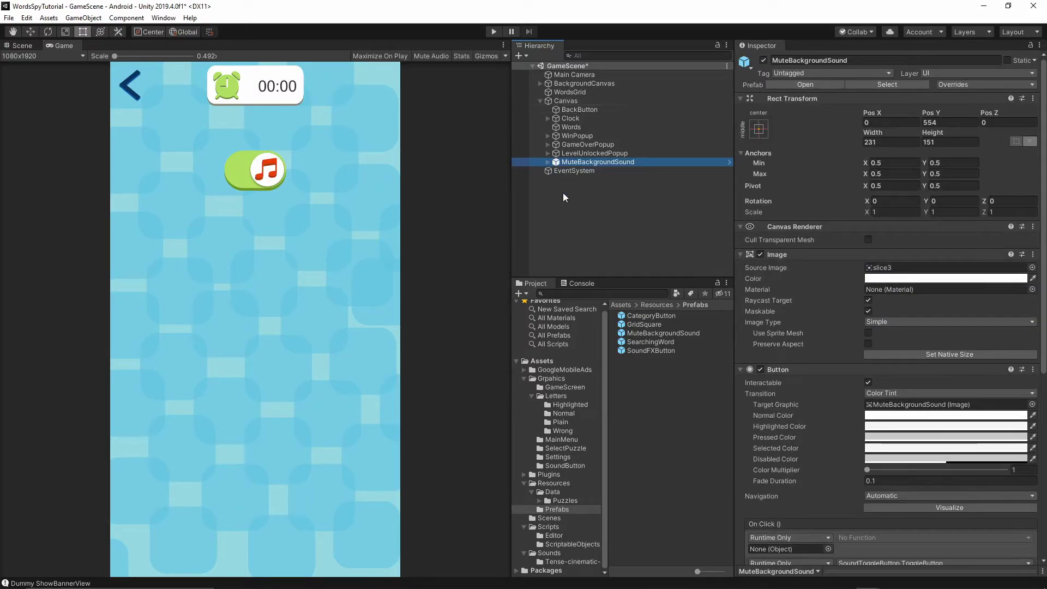
drag(644, 354, 569, 100)
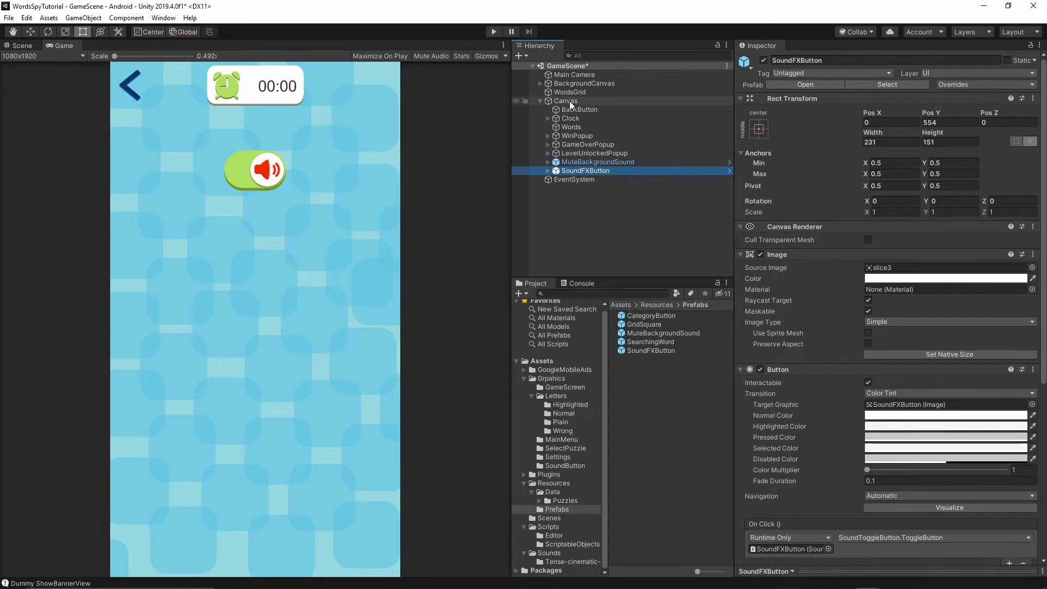
Step: Set MuteBackgroundSound's X and Y scale to 0.5 in GameScene
click(587, 163)
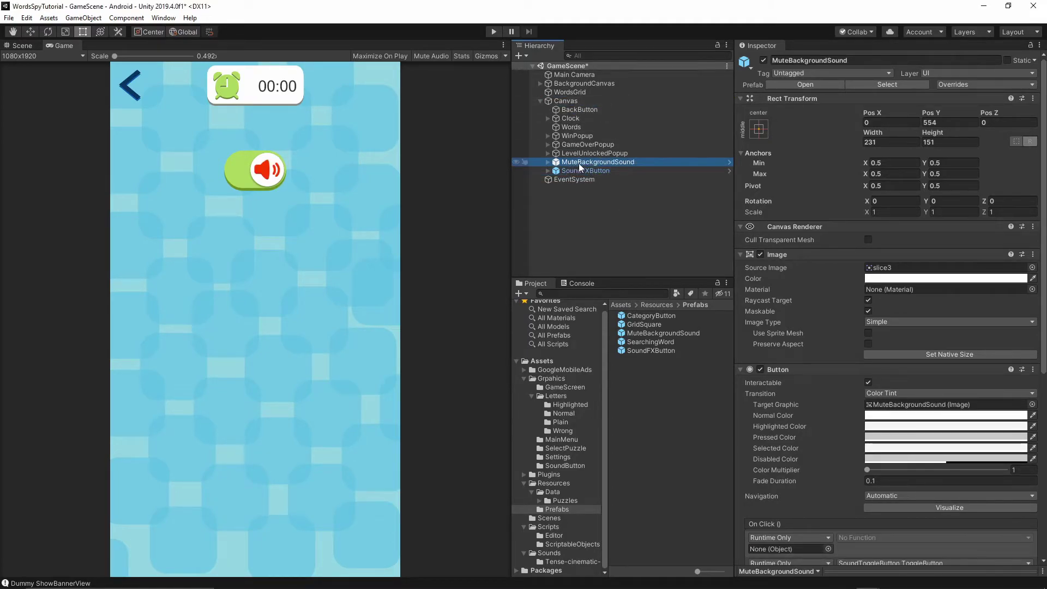
click(887, 212)
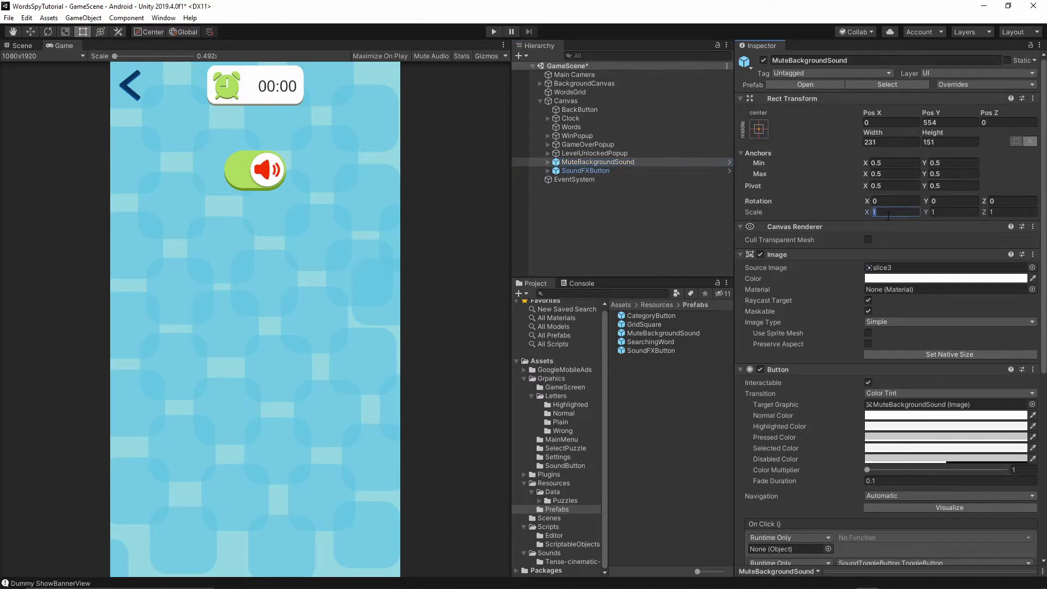
text(0.5)
key(Tab)
text(0.)
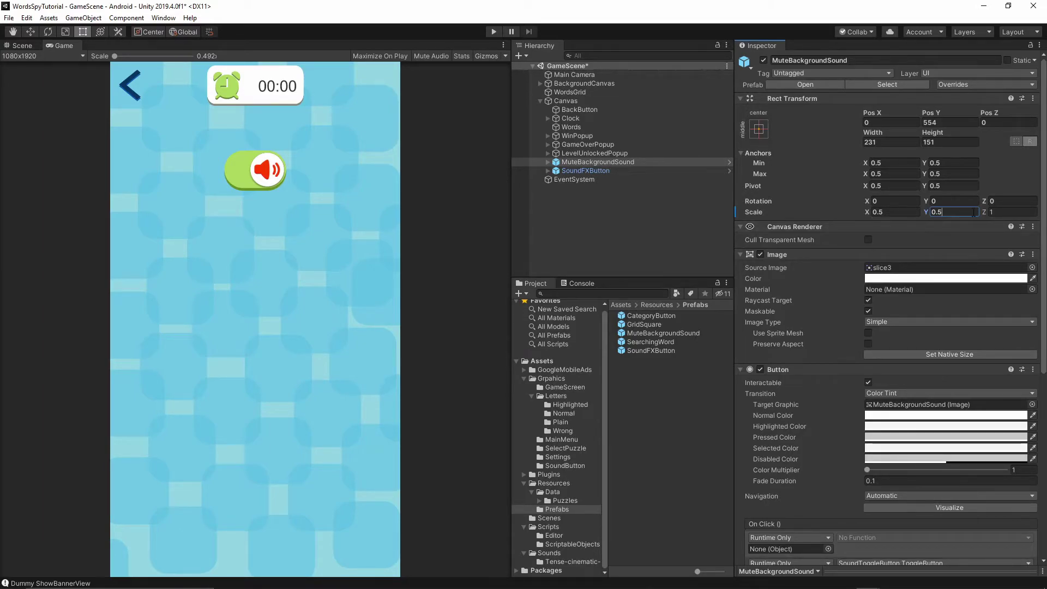
Step: Move MuteBackgroundSound to Pos X about 448 and Pos Y about 867, right of the clock, and anchor it to top center
click(927, 118)
drag(927, 118, 582, 128)
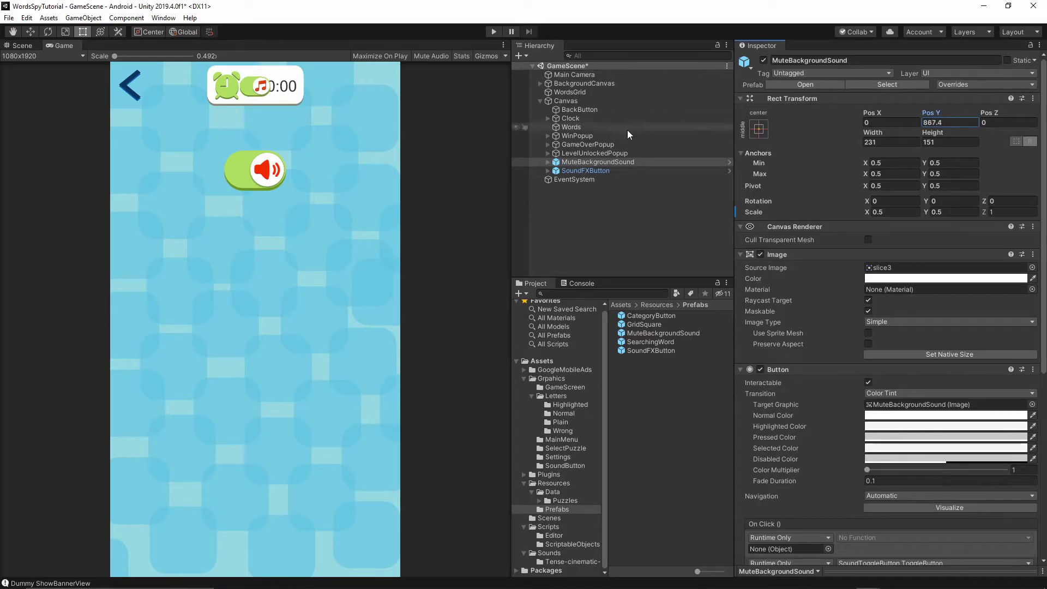
drag(867, 114, 182, 116)
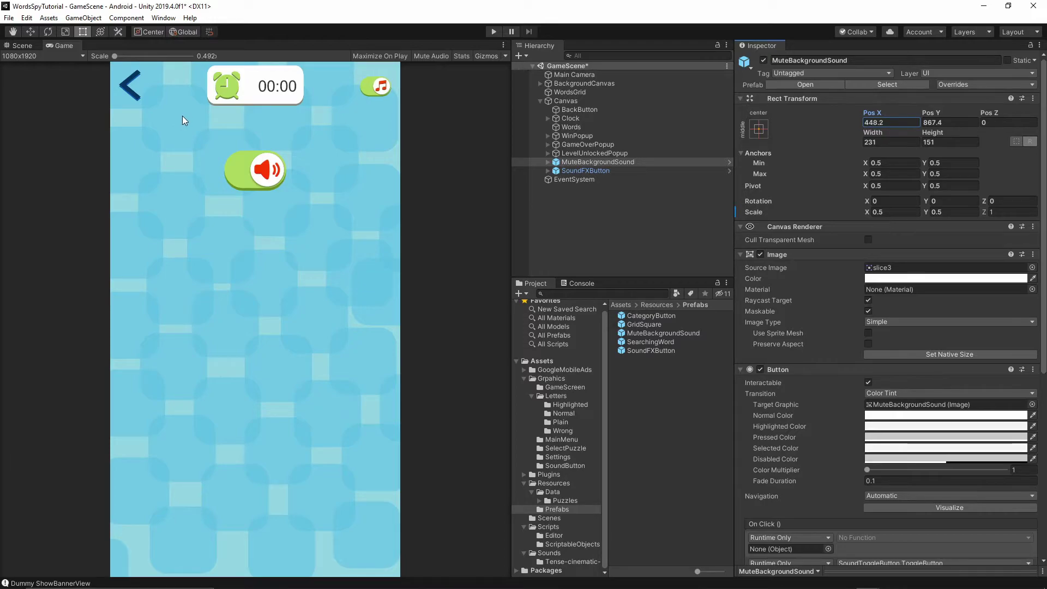
click(758, 129)
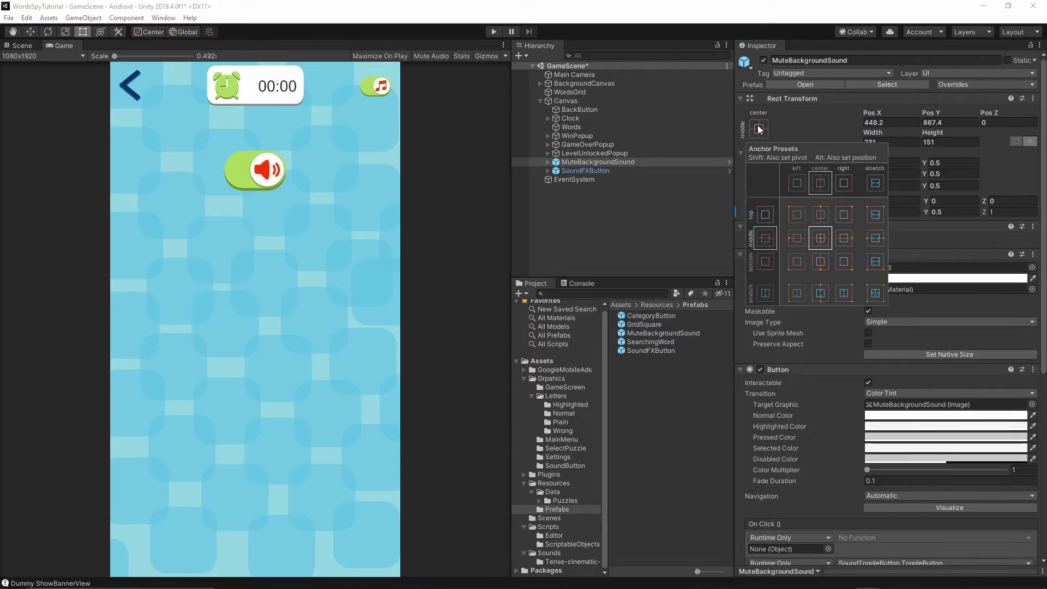
click(822, 214)
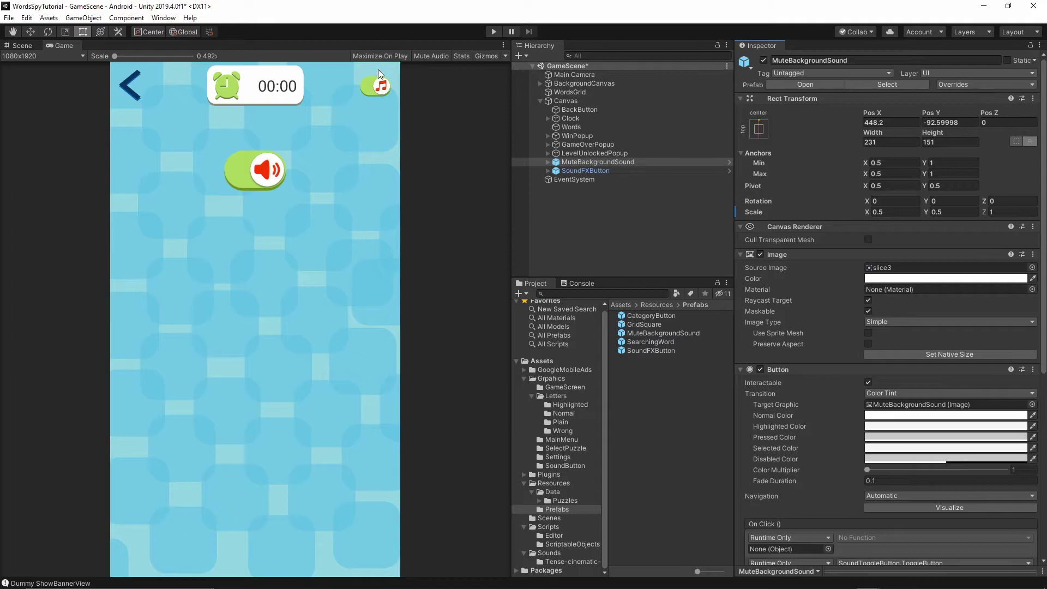
Step: Set SoundFXButton's X and Y scale to 0.5 in GameScene
click(568, 172)
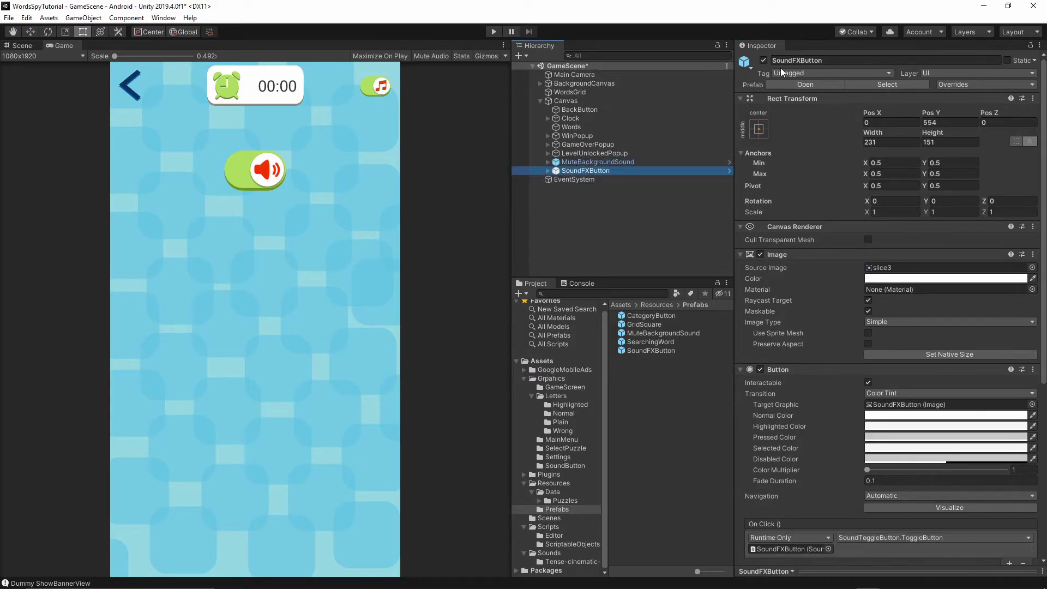
click(884, 212)
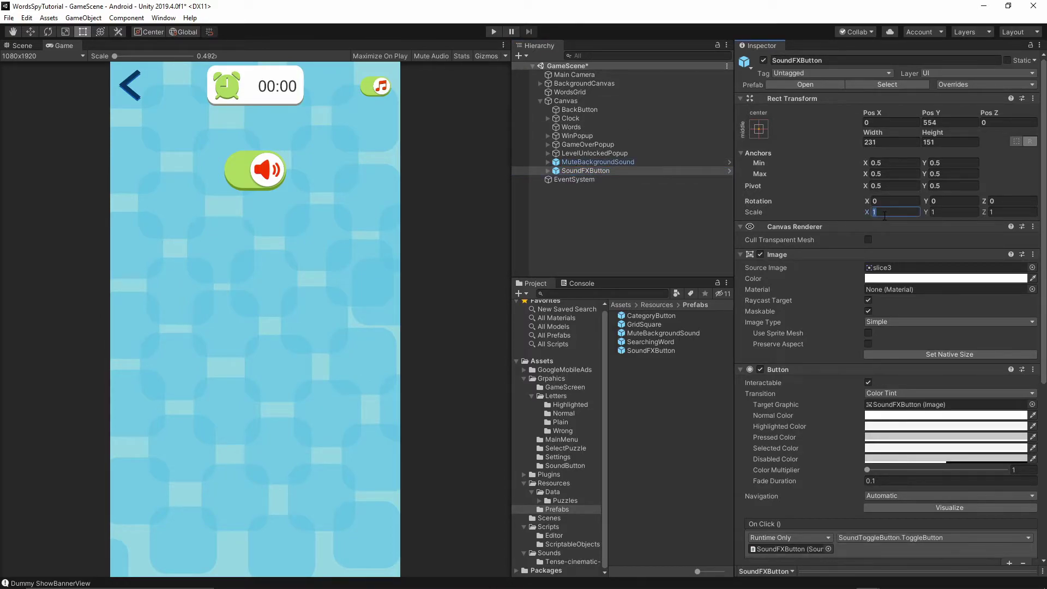
text(0.5)
key(Tab)
text(0.)
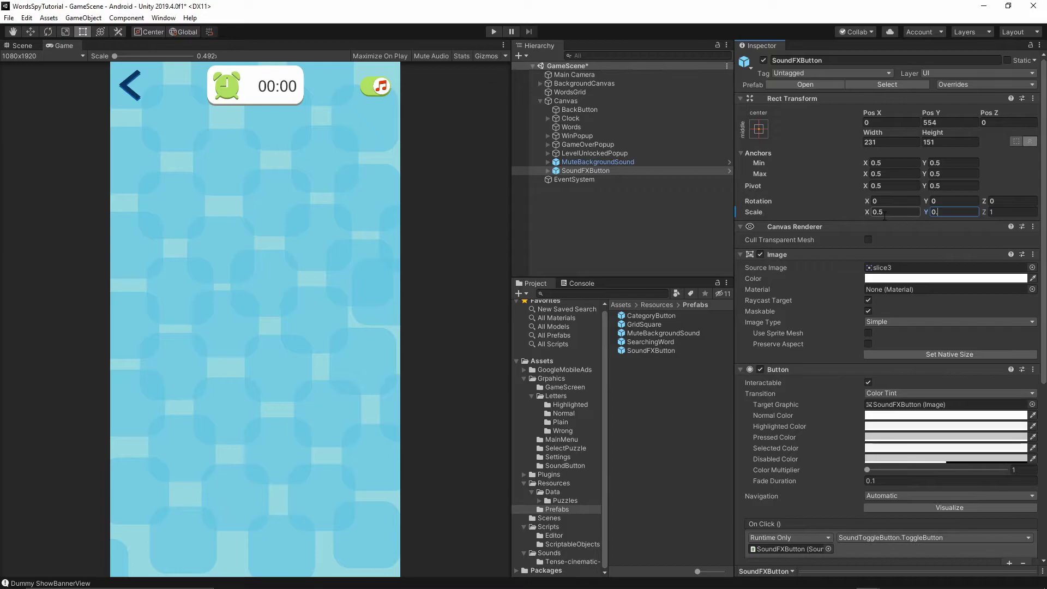
text(5)
Step: Anchor SoundFXButton to top center and move it to Pos X about 286, Pos Y about -99, between the clock and the music toggle
click(759, 129)
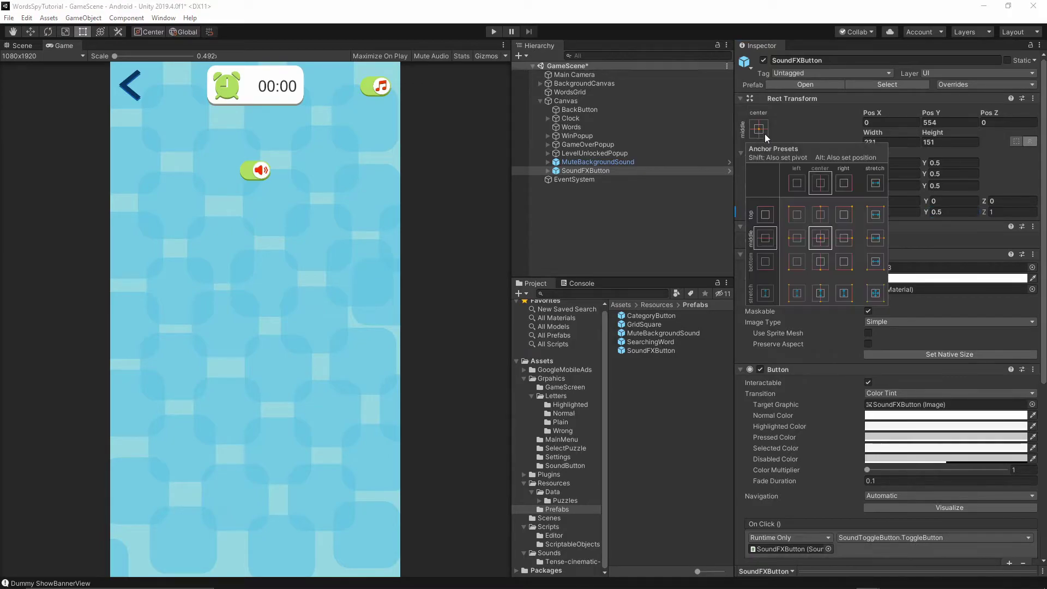
click(820, 214)
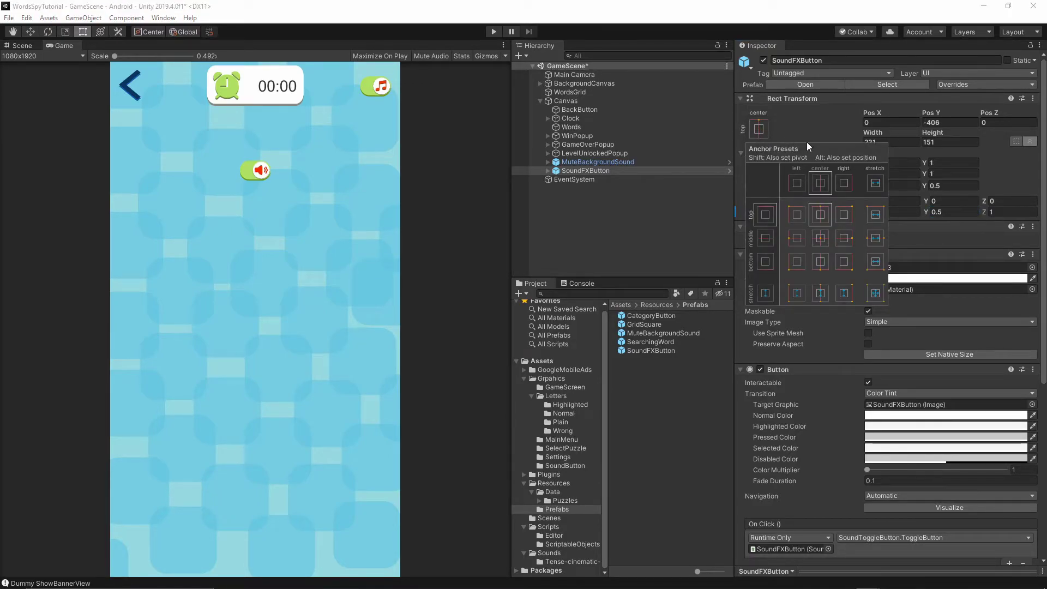
drag(926, 113, 192, 418)
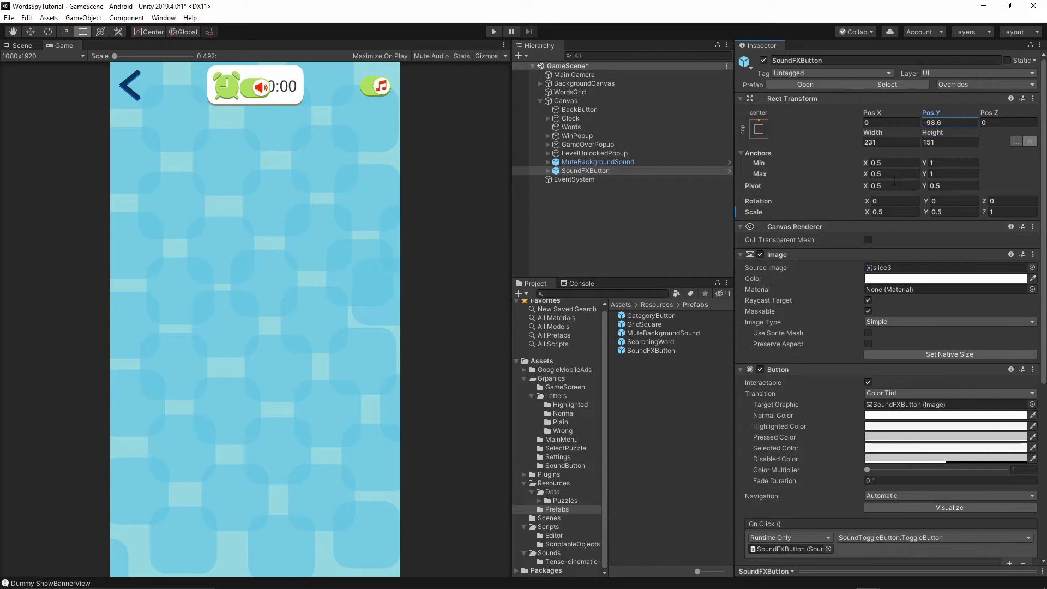
drag(874, 113, 100, 114)
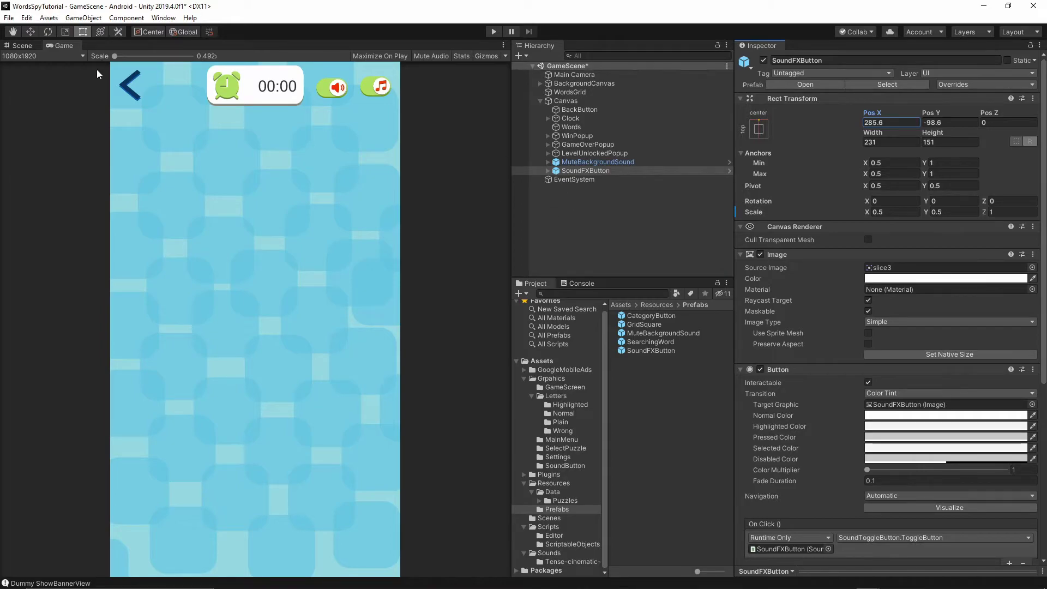
Step: Save GameScene and open the Scenes folder
click(9, 18)
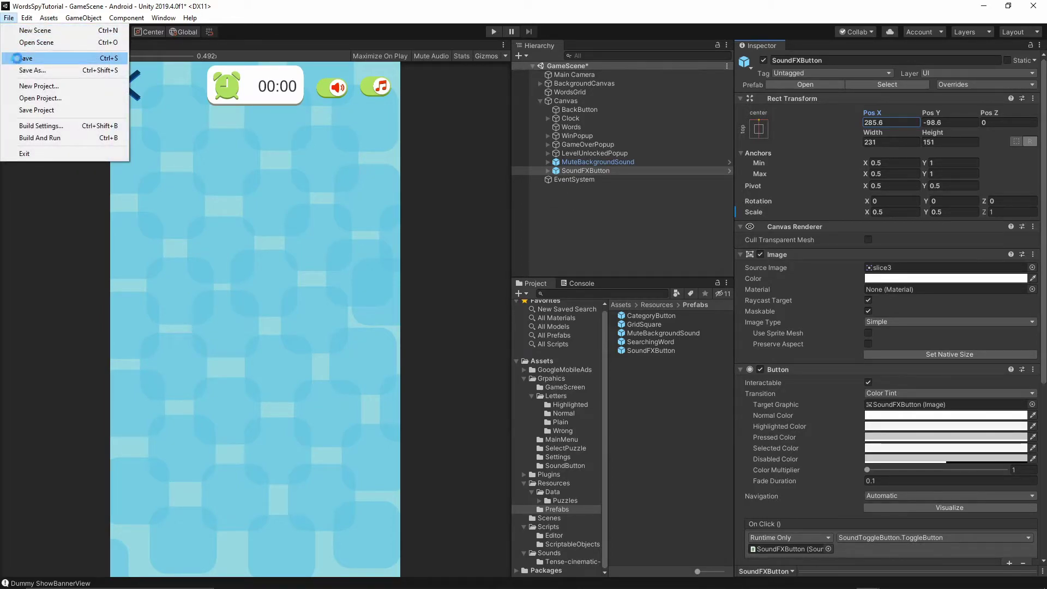
click(25, 61)
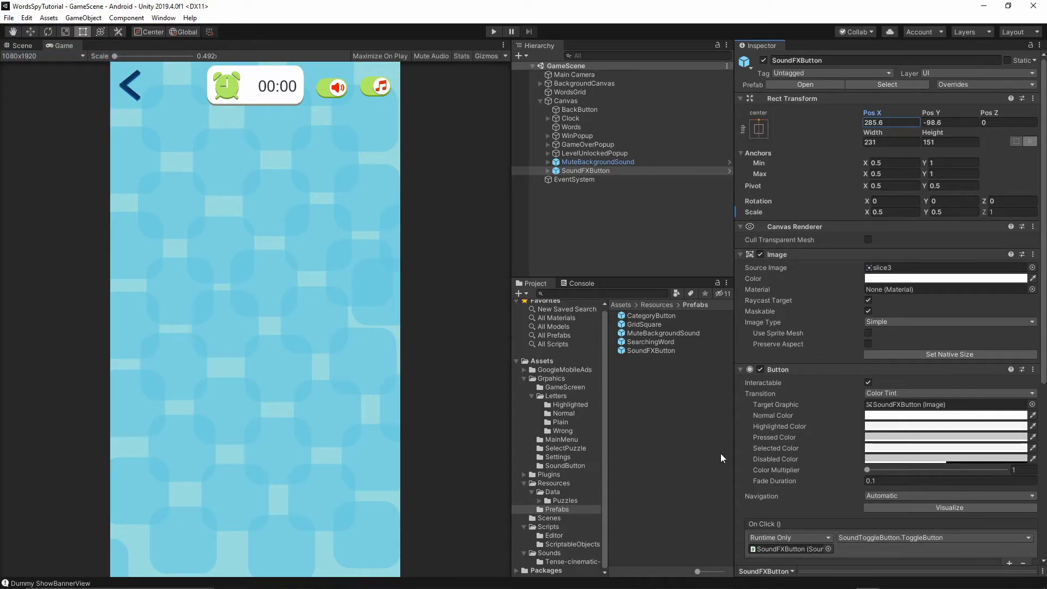
click(549, 519)
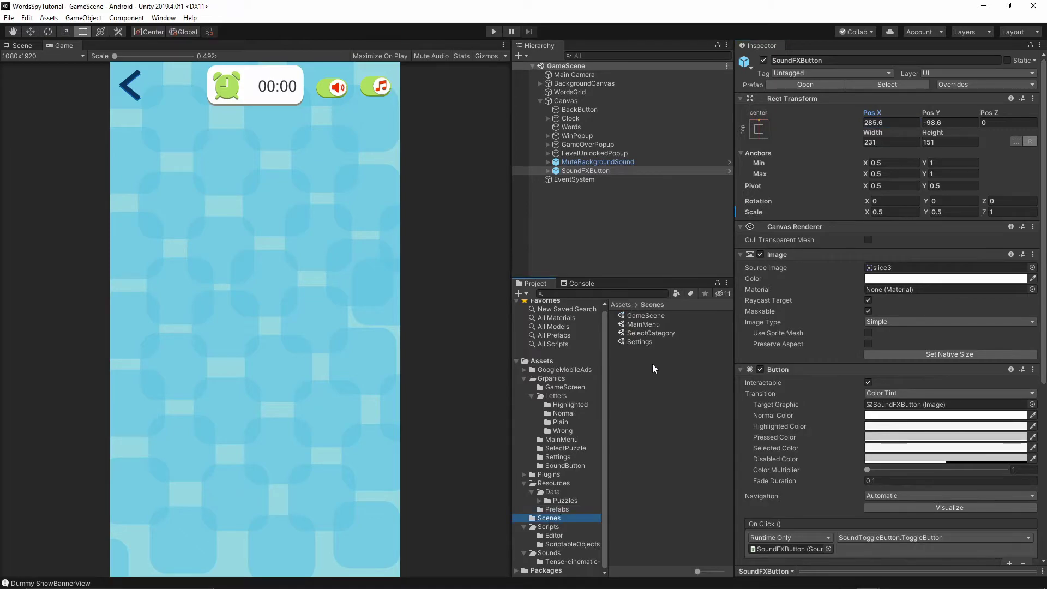
Step: Run the game from the MainMenu scene, open the Food puzzle and try the background music toggle
double_click(642, 324)
click(494, 32)
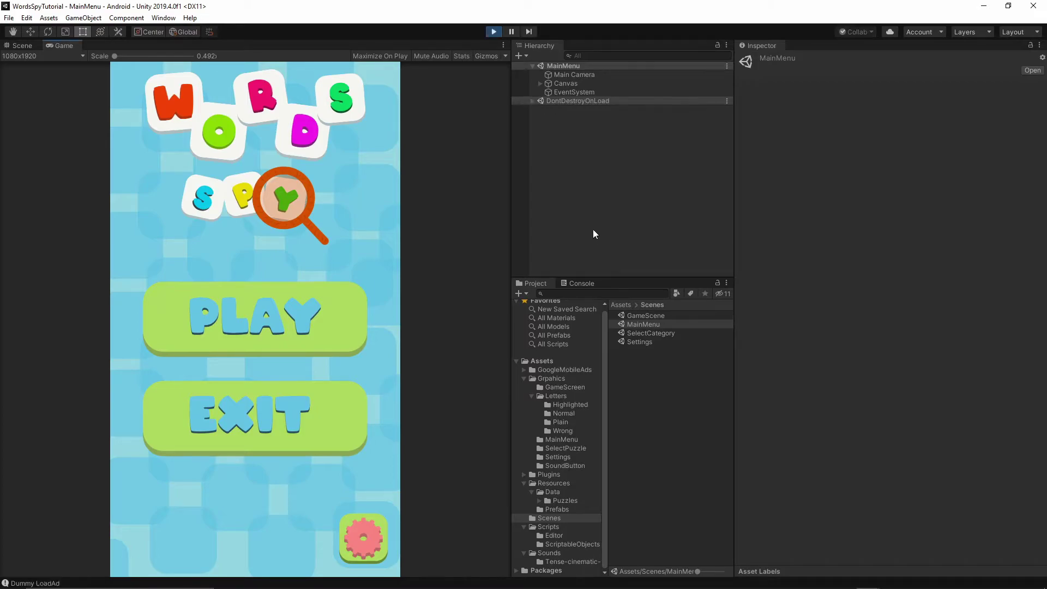
click(251, 328)
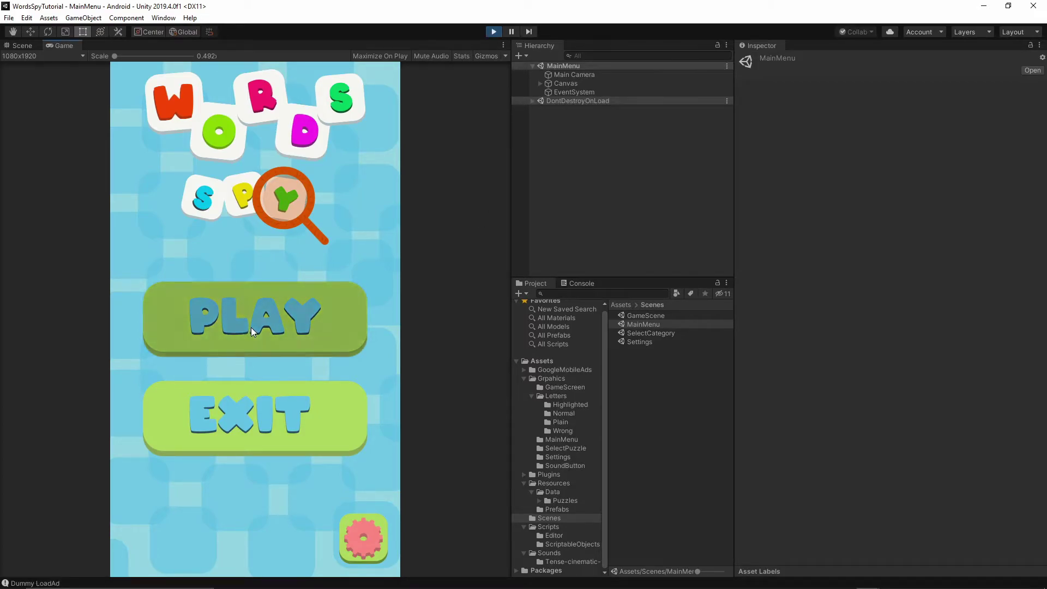
click(276, 197)
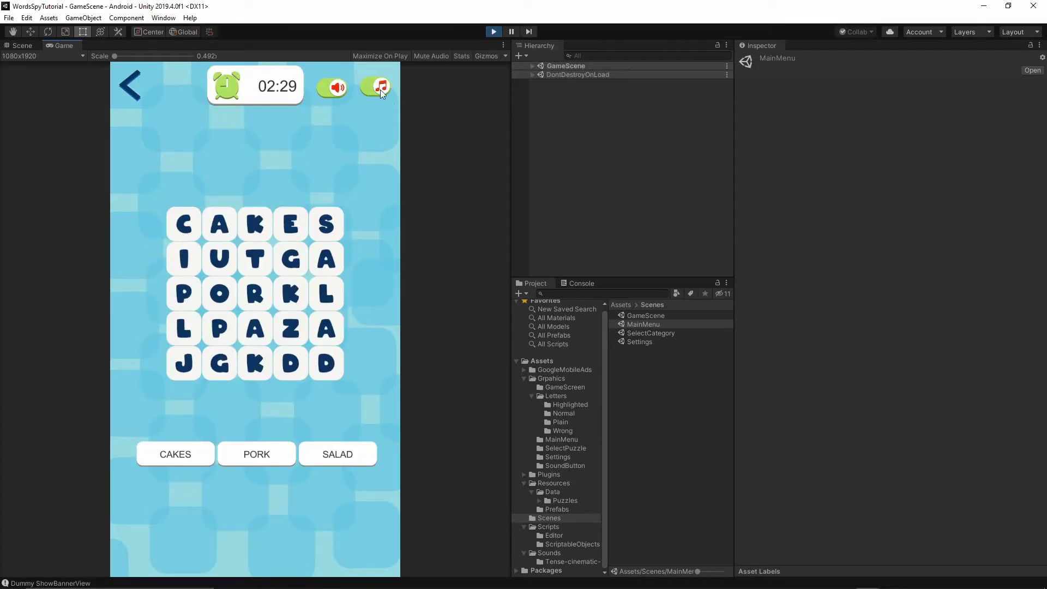
click(382, 91)
Step: Read through the Console log for messages related to the music toggle
click(582, 283)
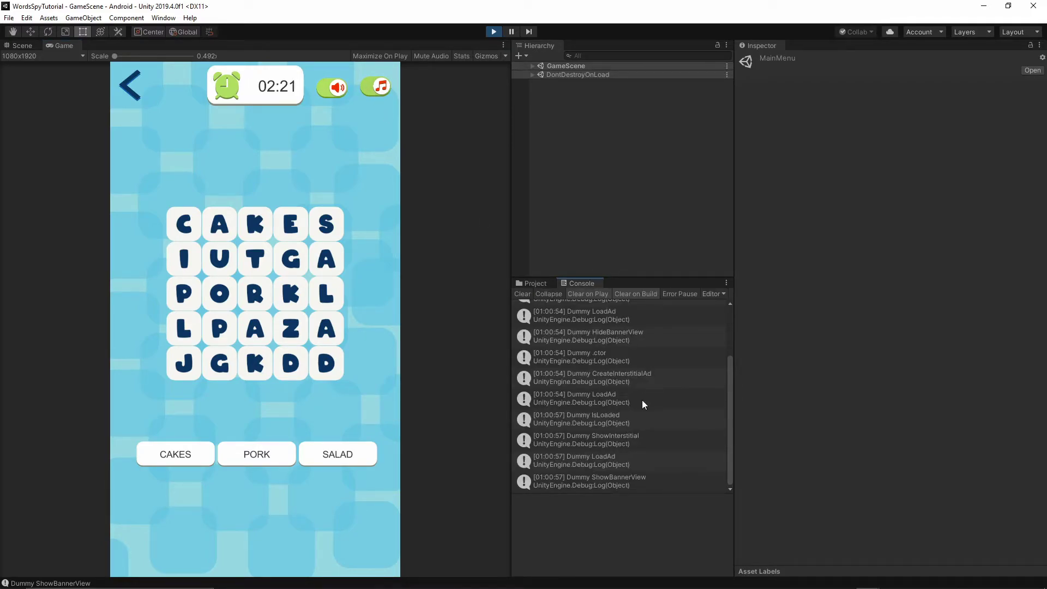
scroll(641, 388, up, 3)
scroll(625, 327, down, 3)
scroll(634, 404, up, 3)
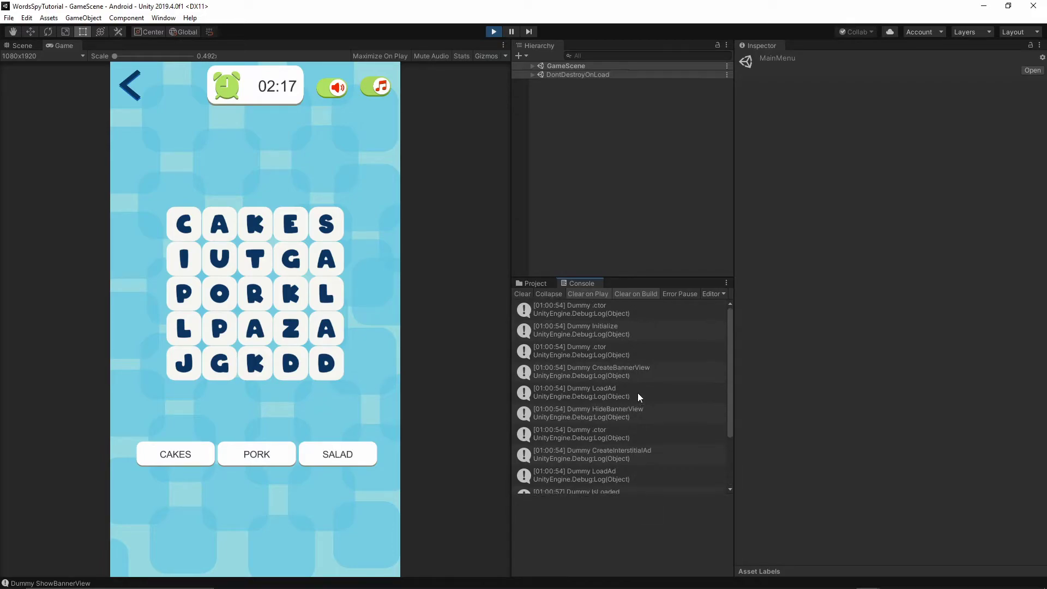
Step: Inspect MuteBackgroundSound's On Click events and Sound Toggle Button settings in the running GameScene, and stop the game
click(532, 66)
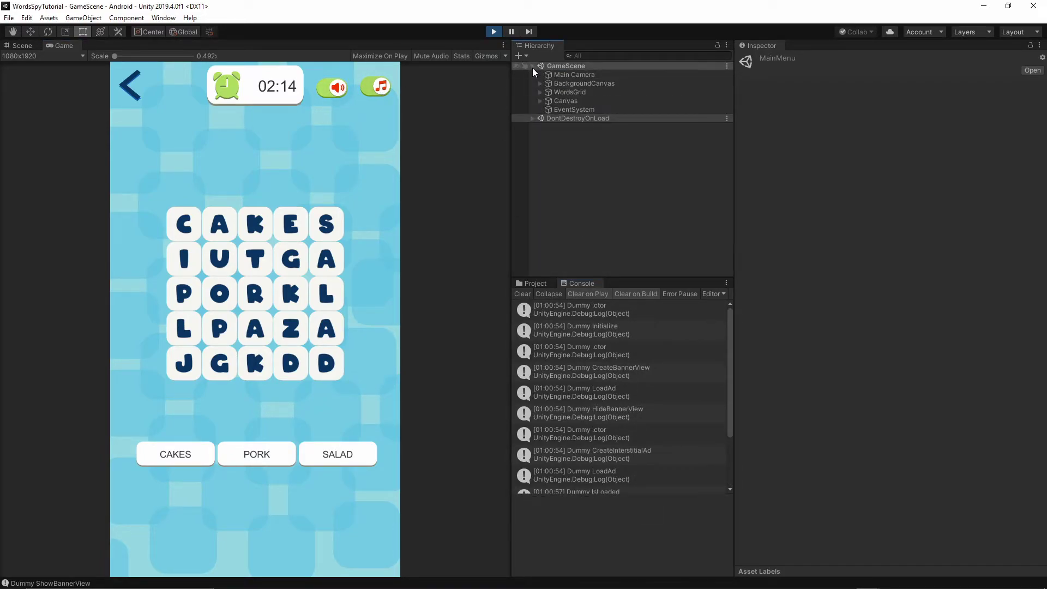
click(540, 101)
click(562, 162)
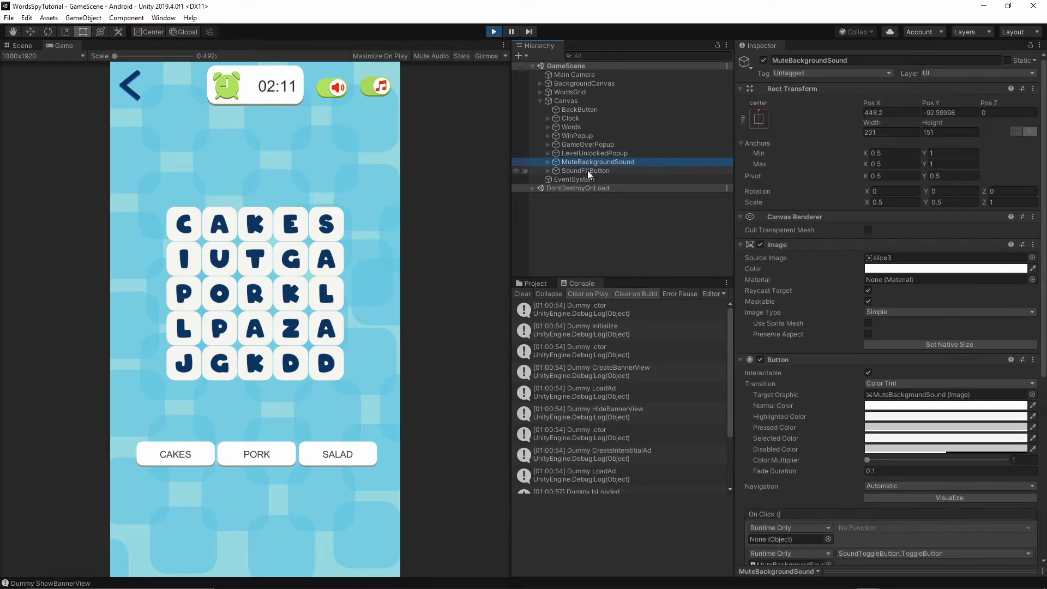
scroll(848, 279, down, 5)
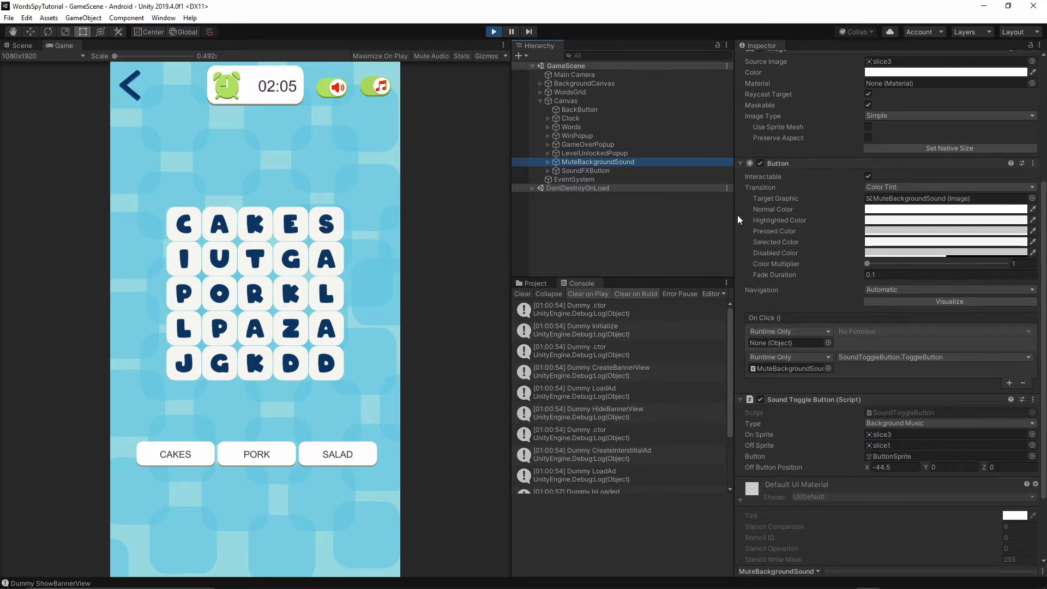
click(494, 32)
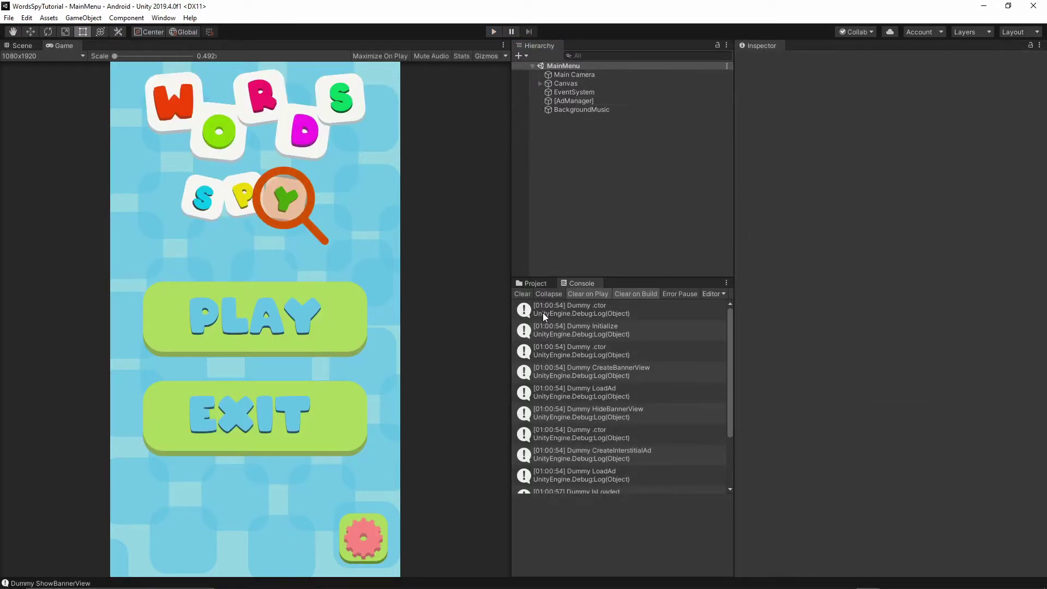
Step: In GameScene, assign Main Camera as the object of MuteBackgroundSound's empty On Click entry
click(534, 282)
double_click(642, 317)
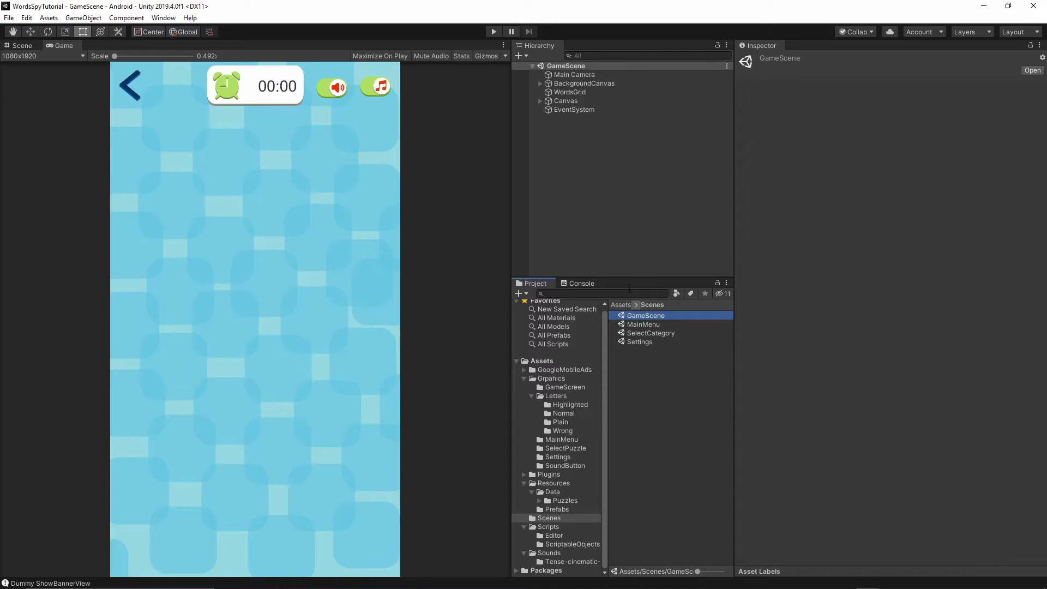
click(540, 101)
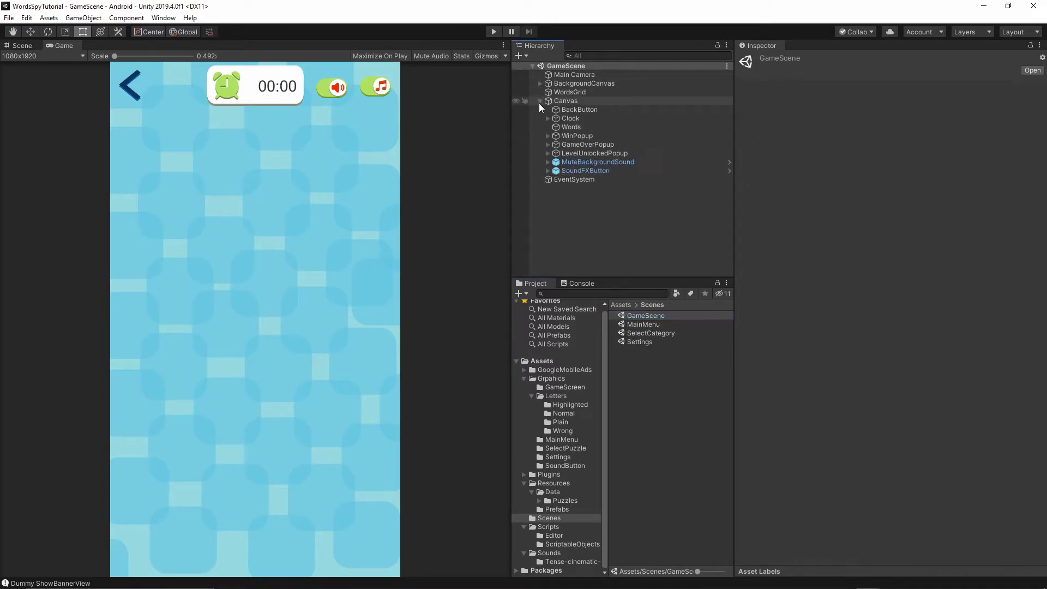
click(568, 162)
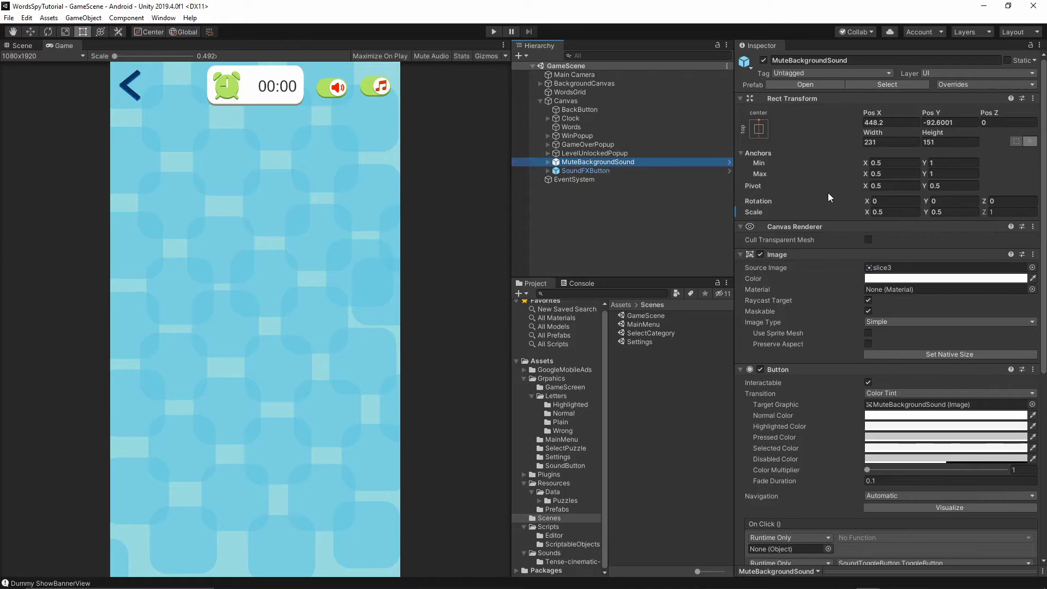
scroll(829, 195, down, 10)
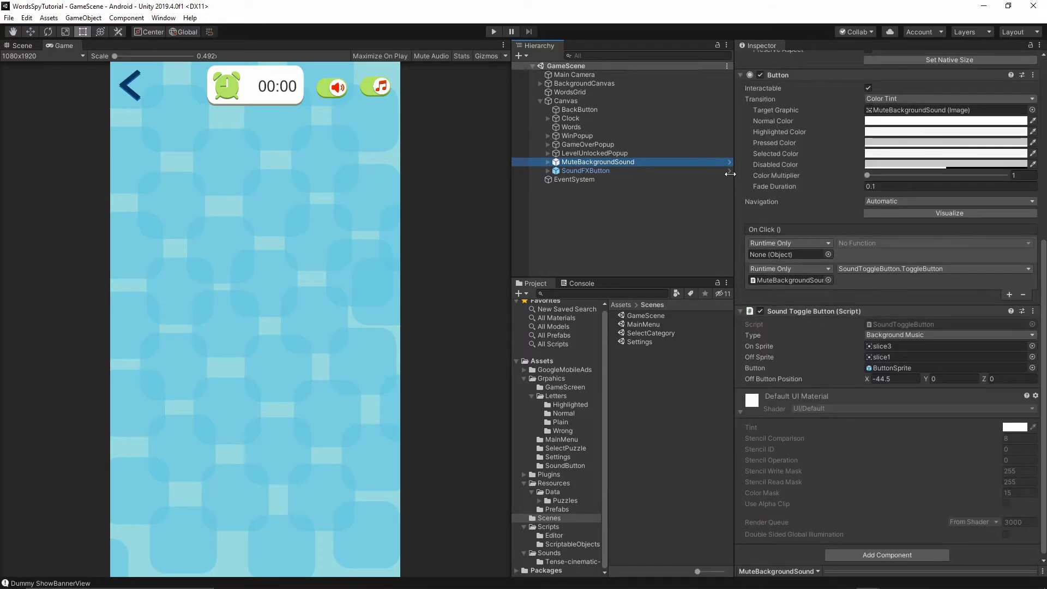
click(587, 75)
drag(587, 74, 788, 254)
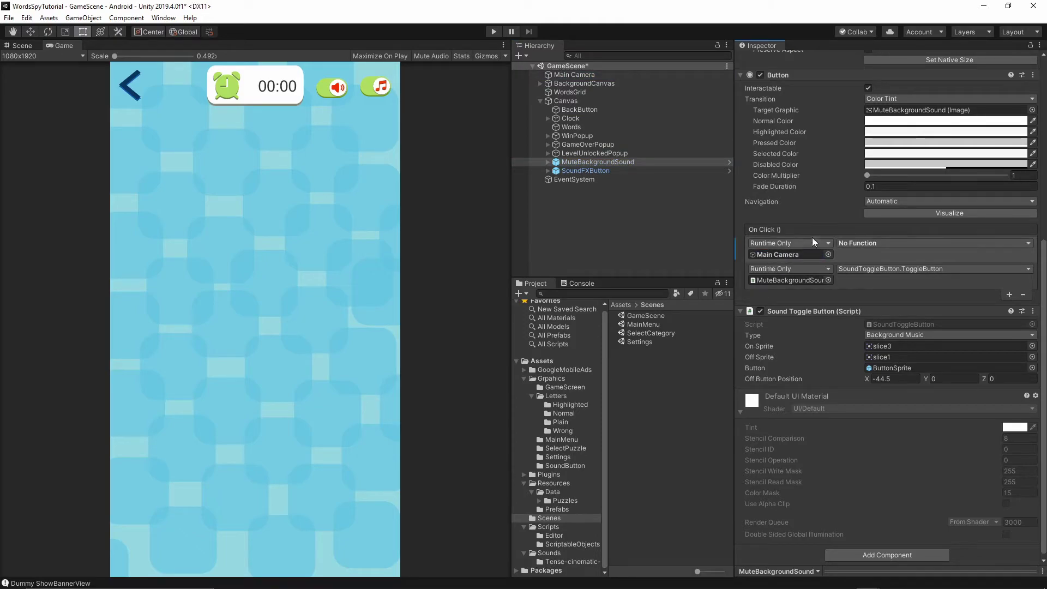
Step: Set the Main Camera On Click entry's function to GameUtility.MuteToggleBackgroundMusic and save the scene
click(868, 243)
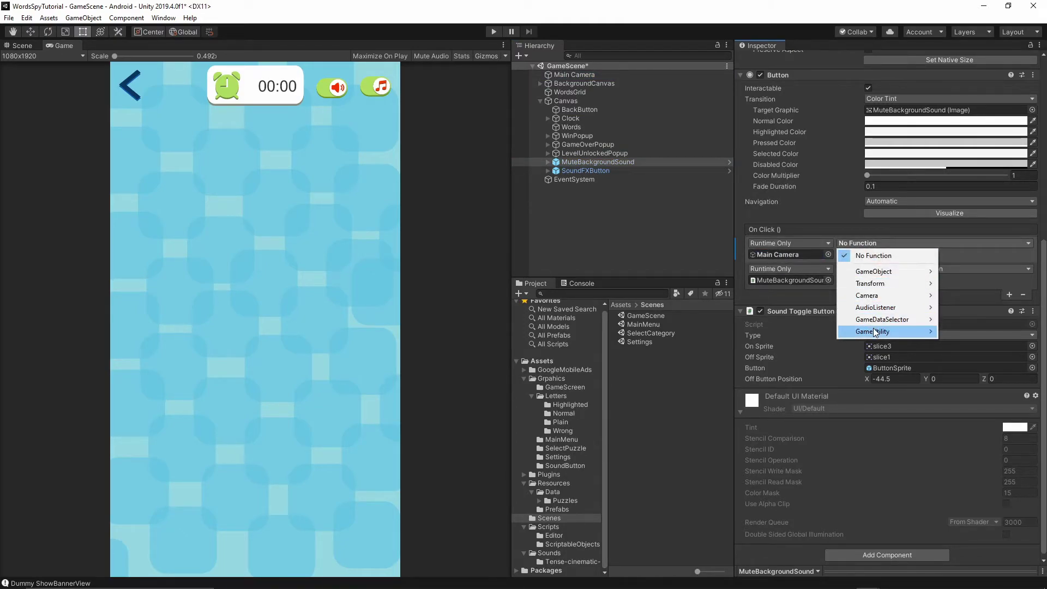
mouse_move(872, 329)
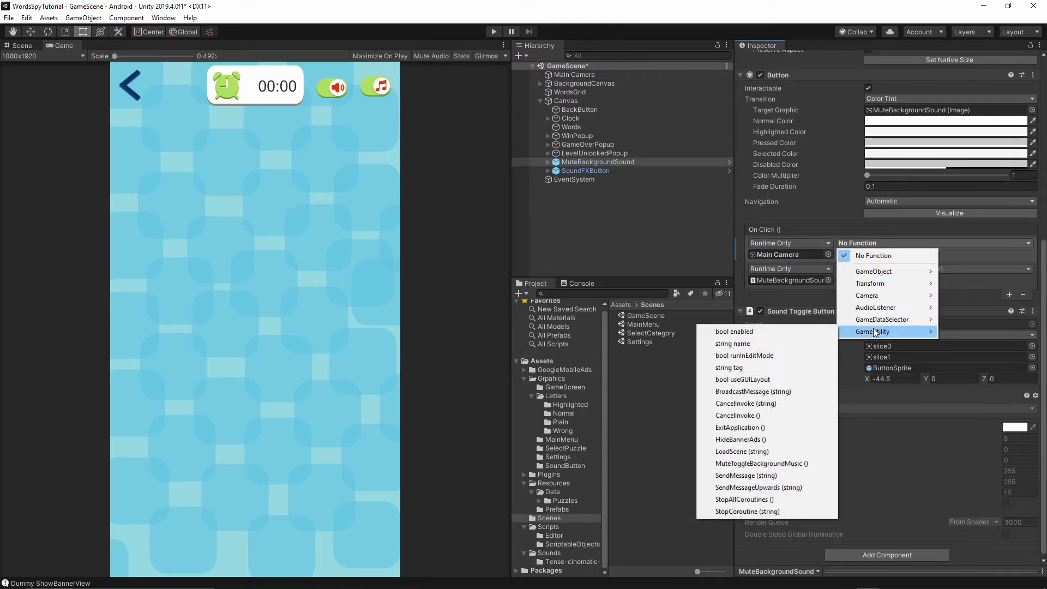
click(780, 463)
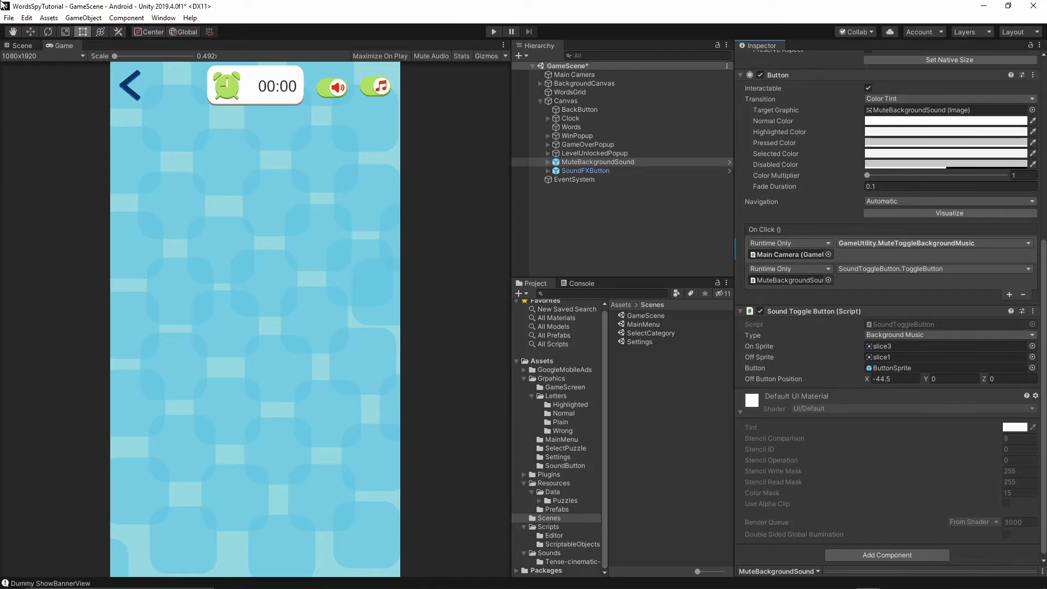
click(8, 18)
click(33, 58)
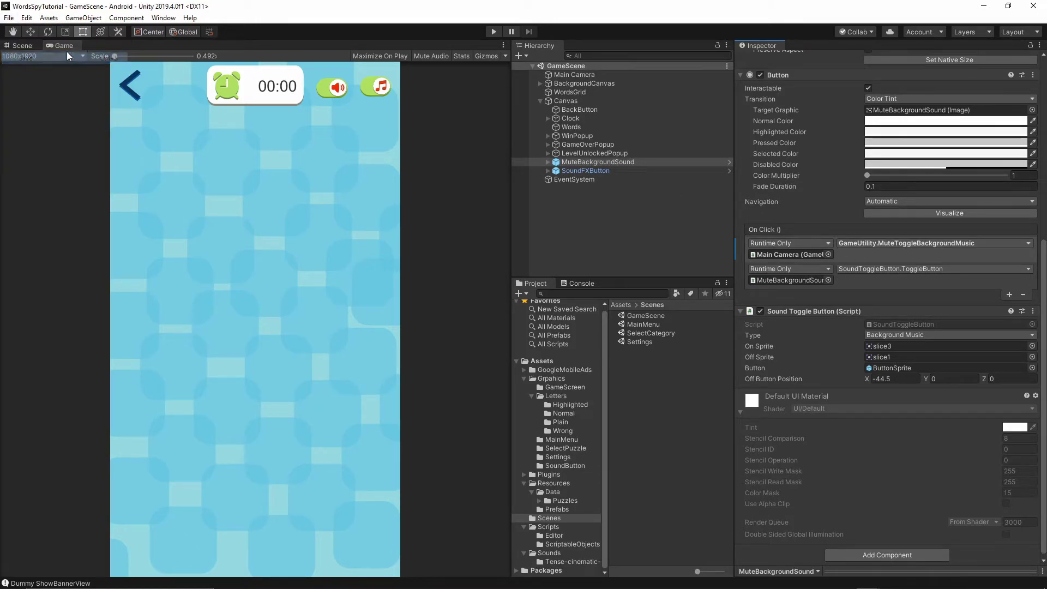
Step: Run the game from the MainMenu scene, switch off the background music in the Food puzzle and return to the main menu
double_click(639, 325)
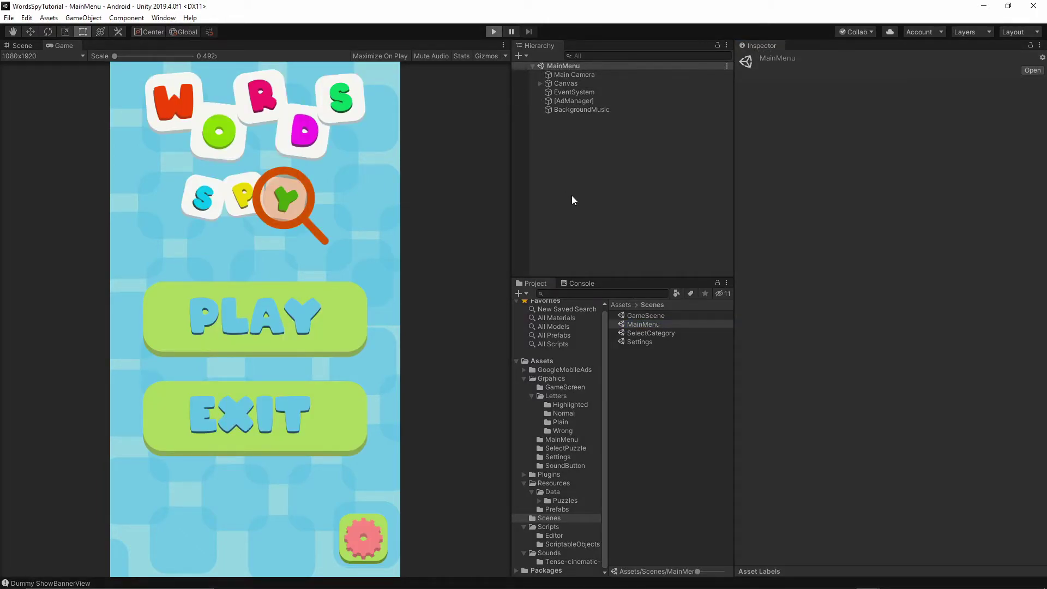
key(ctrl+p)
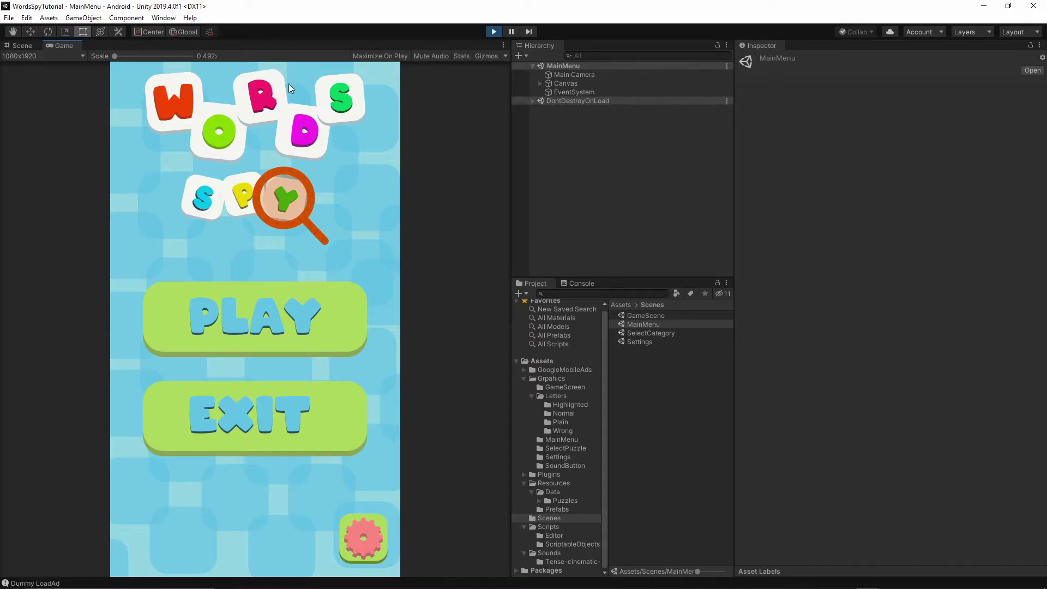
click(272, 319)
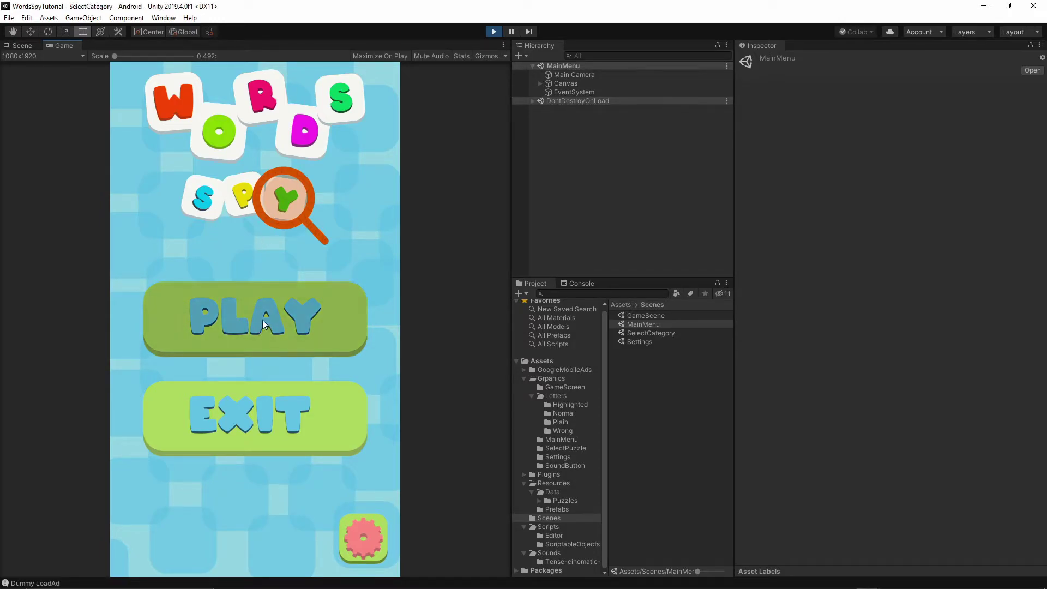
click(300, 192)
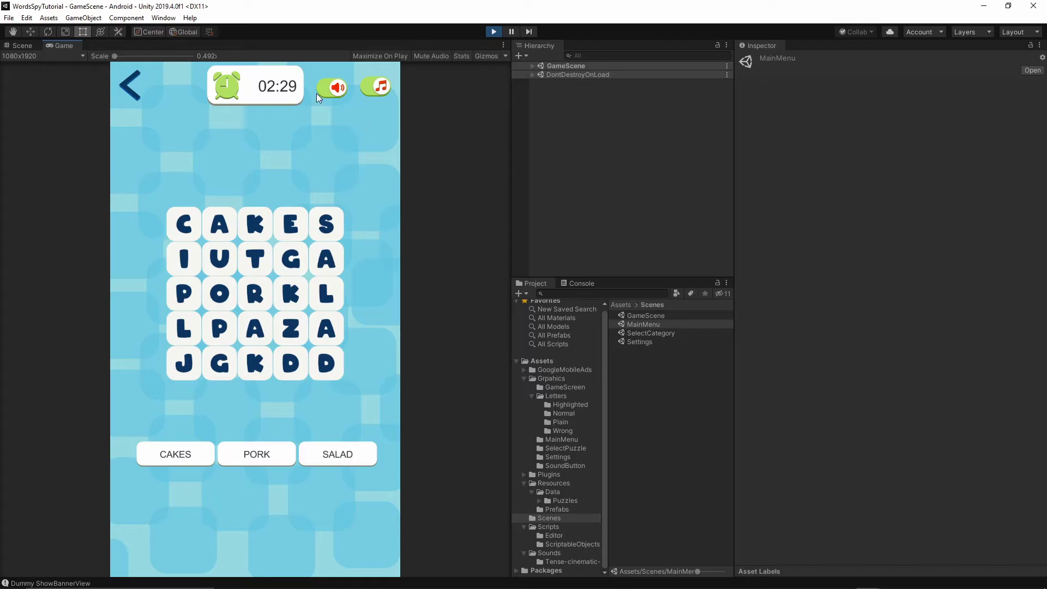
click(374, 87)
click(133, 99)
click(132, 113)
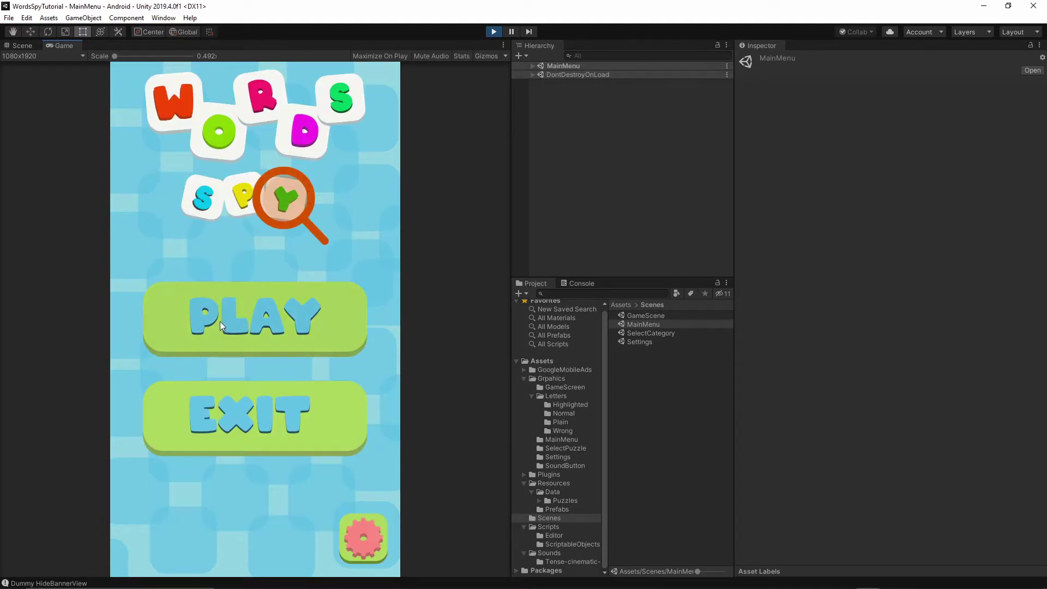
Step: Check the music toggle on the game's Settings screen and reopen the Food puzzle
click(354, 527)
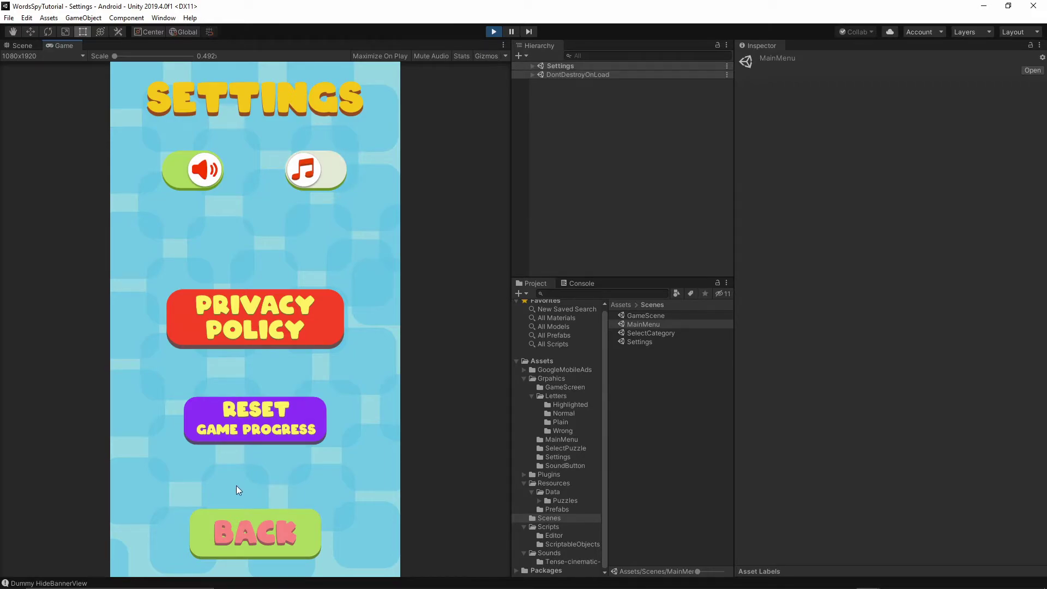
click(248, 520)
click(286, 323)
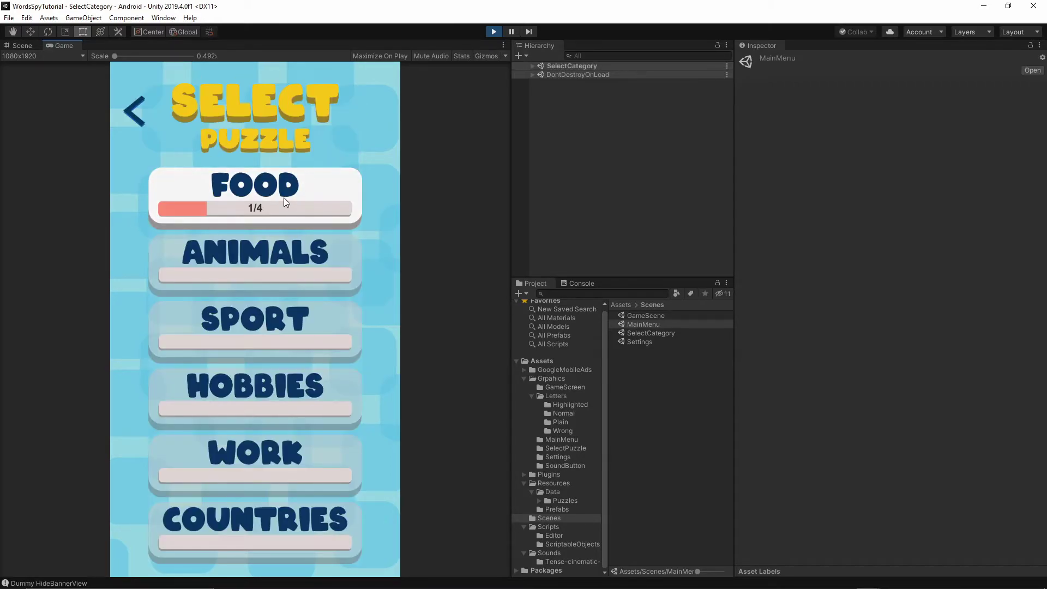
click(281, 197)
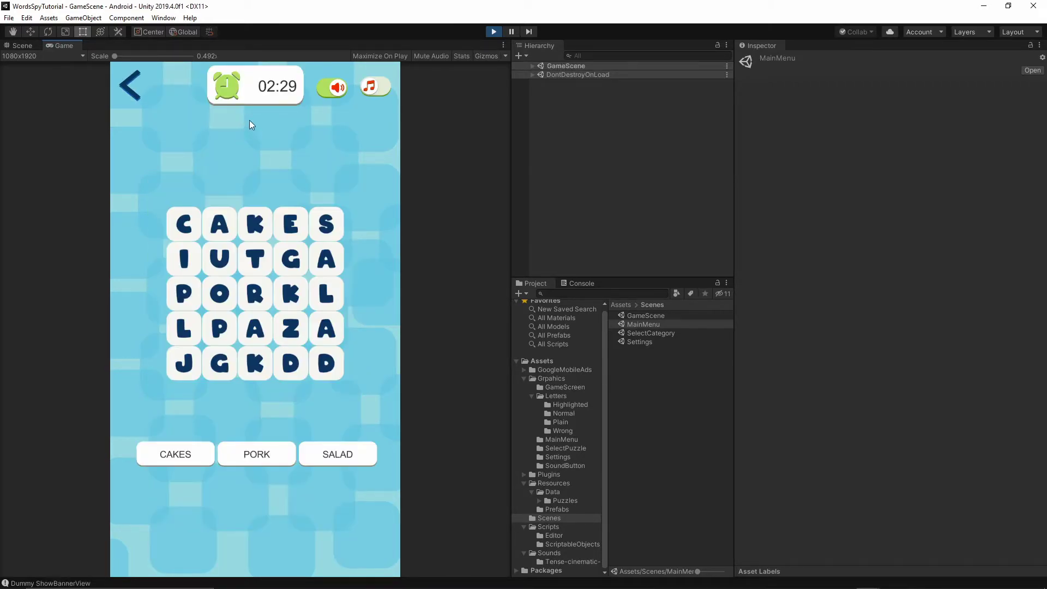
Step: Test the music and sound effects toggles while selecting the word CAKES in the puzzle, and stop the game
click(364, 86)
click(376, 88)
drag(183, 224, 326, 224)
click(325, 90)
click(336, 90)
click(335, 91)
click(334, 91)
click(334, 92)
click(332, 93)
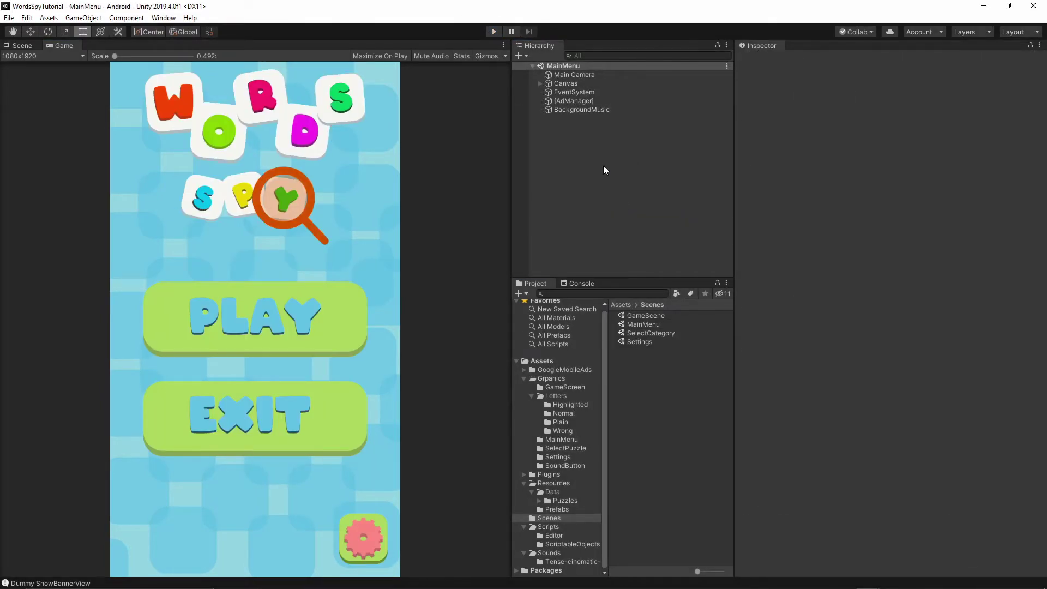
Step: Open the GameUtility script from the Scripts folder in Visual Studio
key(Down)
click(569, 188)
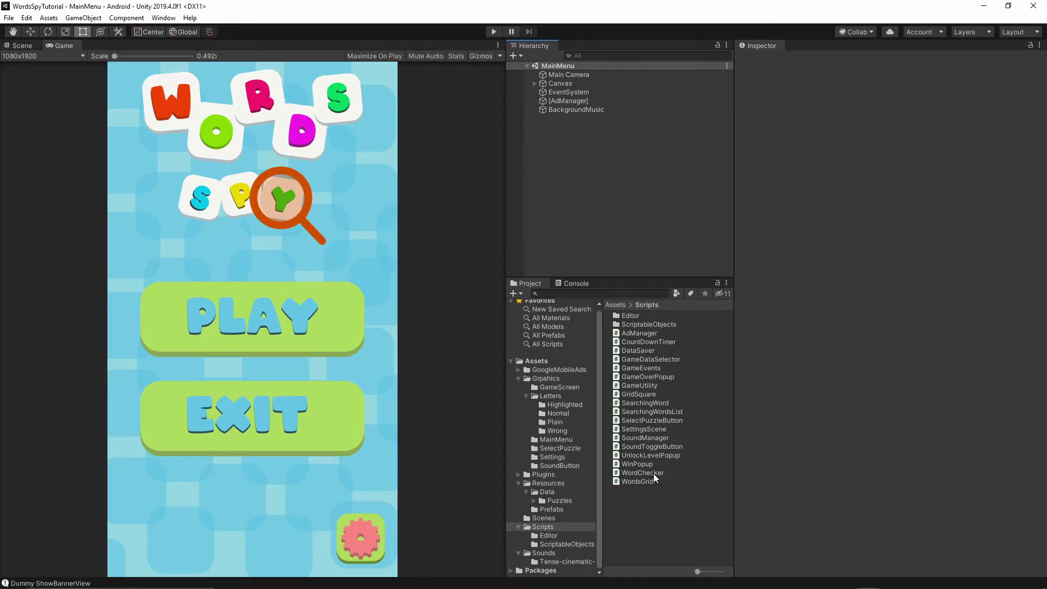
click(649, 387)
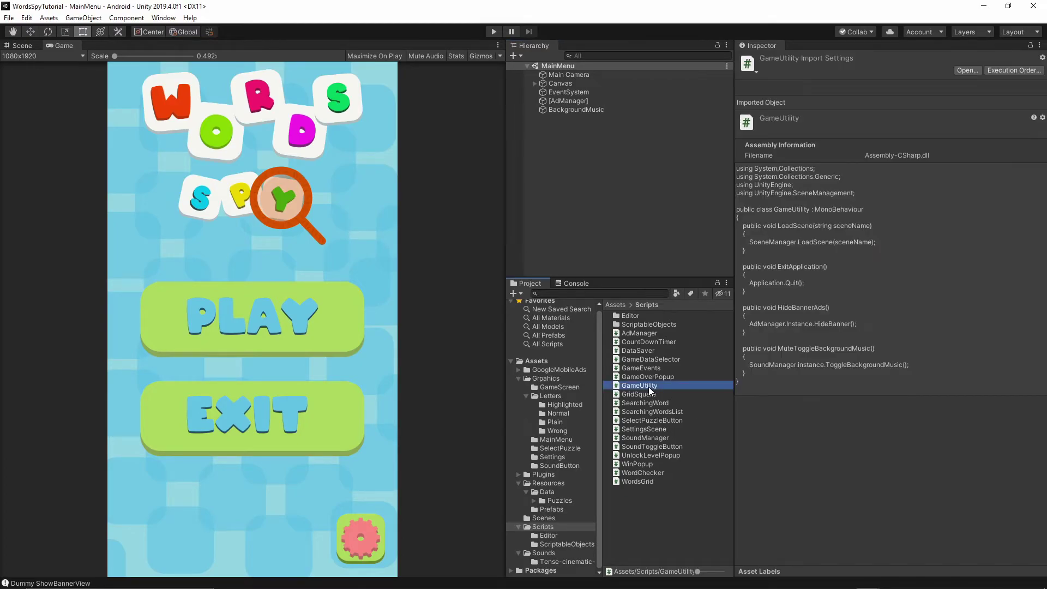
double_click(649, 387)
click(641, 240)
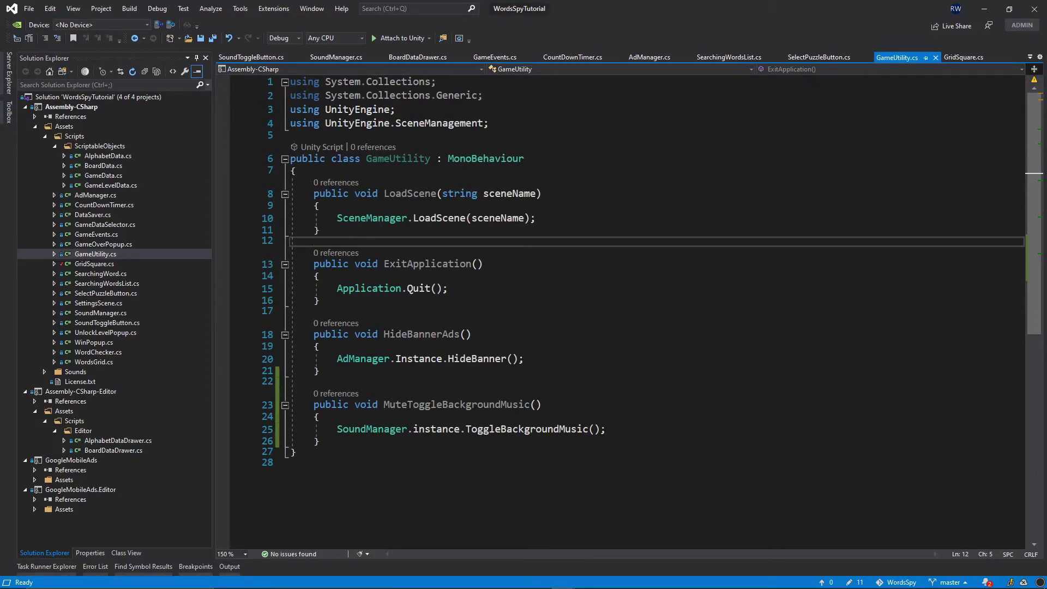
click(708, 394)
click(708, 429)
click(708, 359)
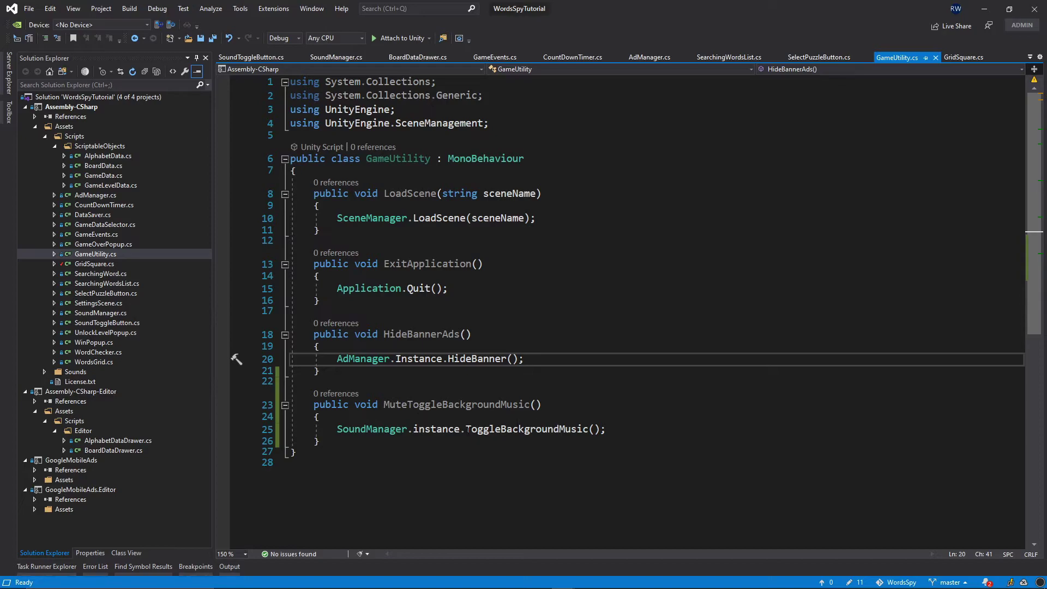
click(338, 441)
click(338, 359)
click(338, 429)
Step: Declare a public void MuteToggleSoundFX() method with an empty body below MuteToggleBackgroundMusic in the GameUtility class
click(338, 440)
key(Return)
key(Return)
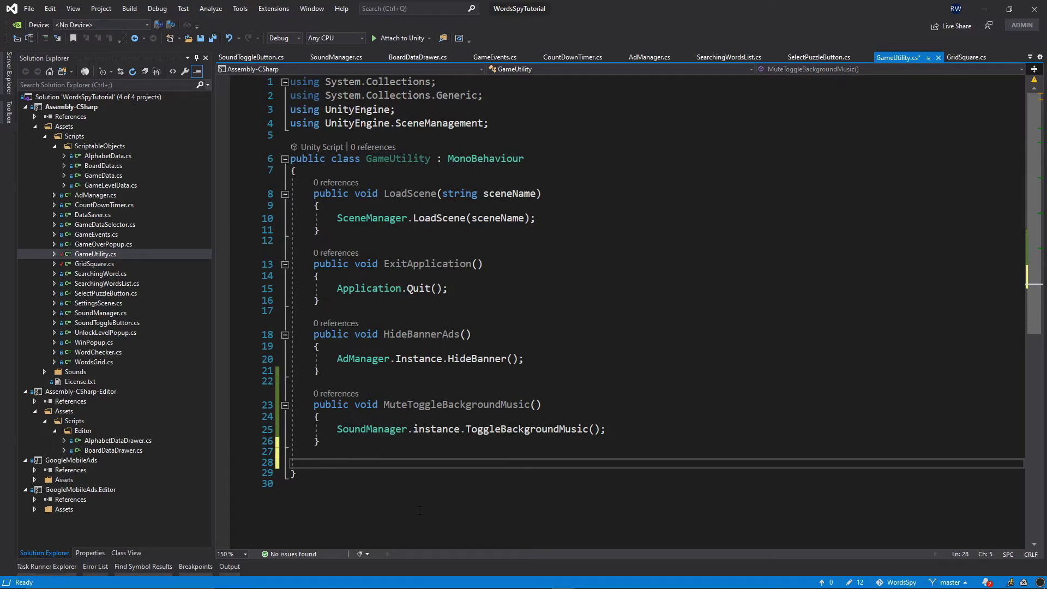
text(public void MuteToggleSoundF)
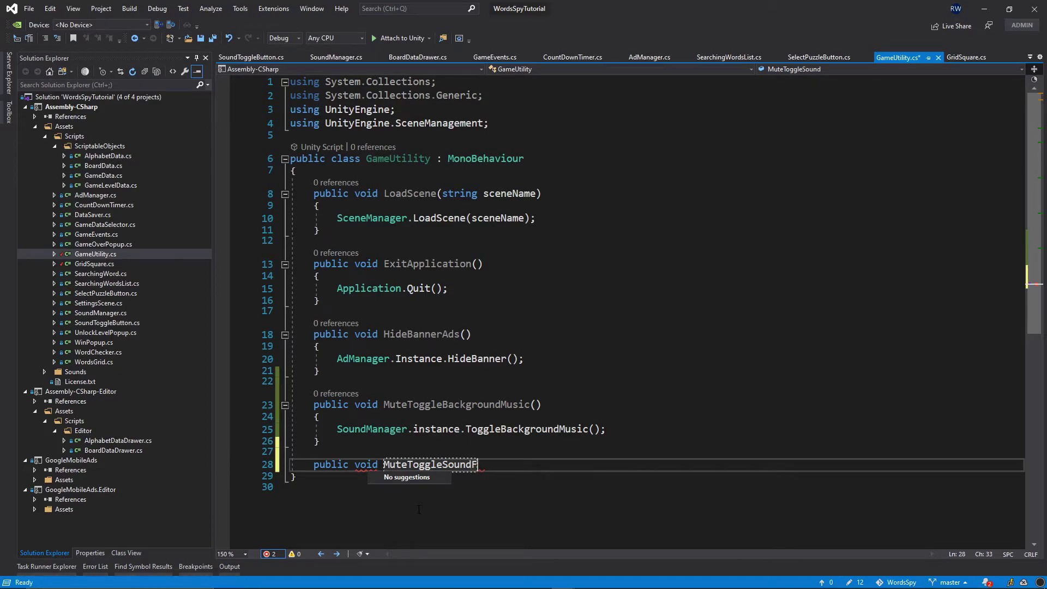
text(X)
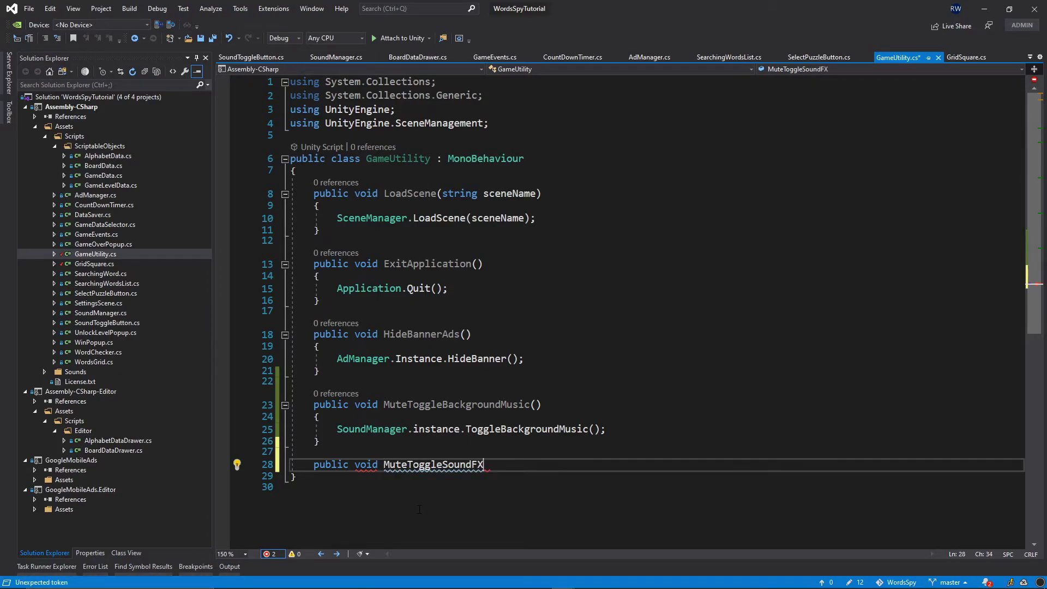
text(())
key(Return)
text({)
key(Return)
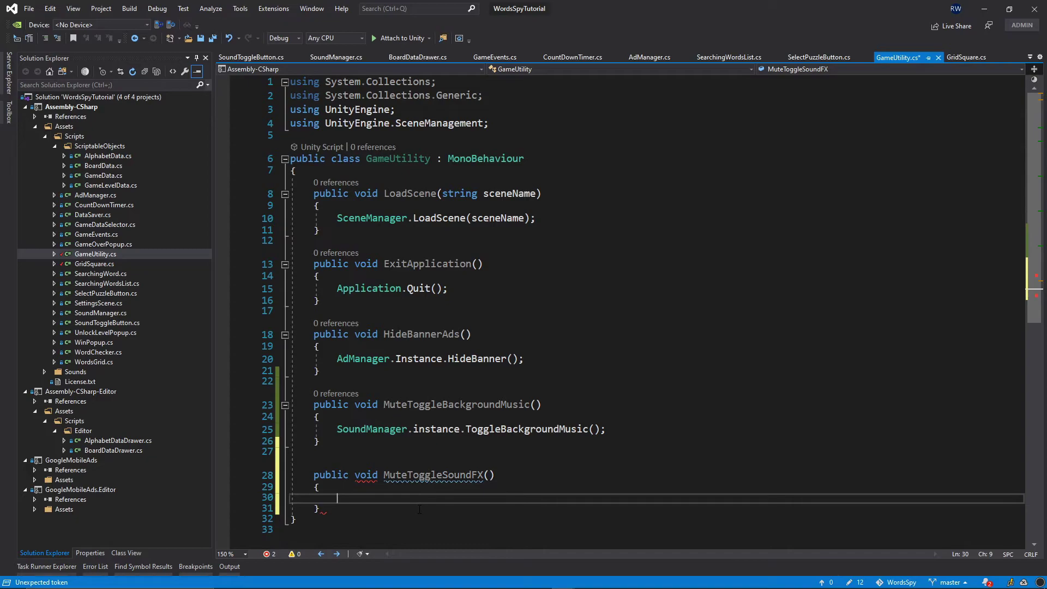
Step: Call SoundManager.instance.ToggleSoundFX() inside the MuteToggleSoundFX method and save the script
text(Soun)
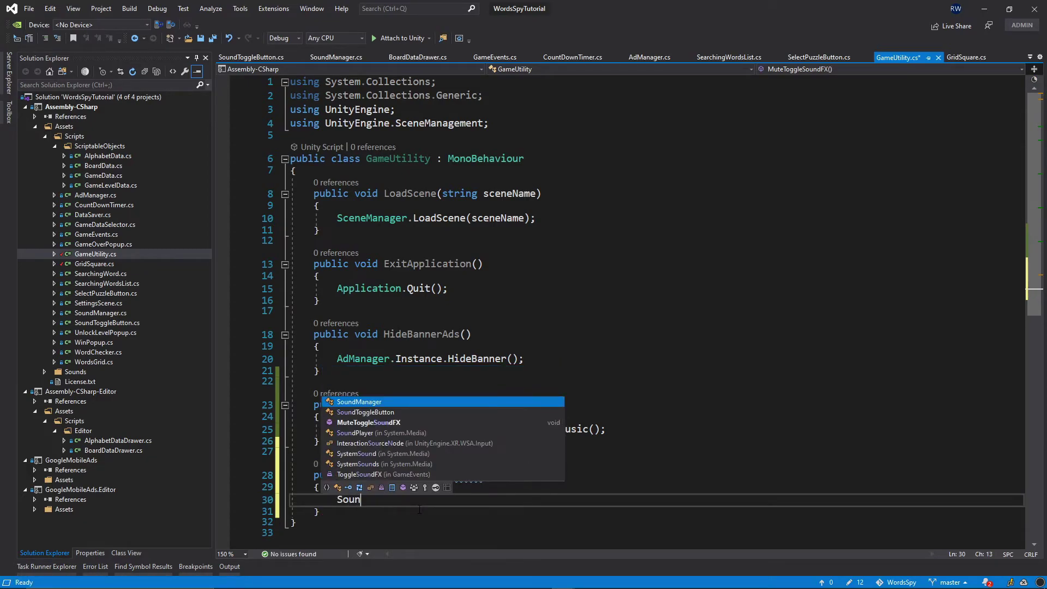
text(dManager.i)
key(Tab)
text(.)
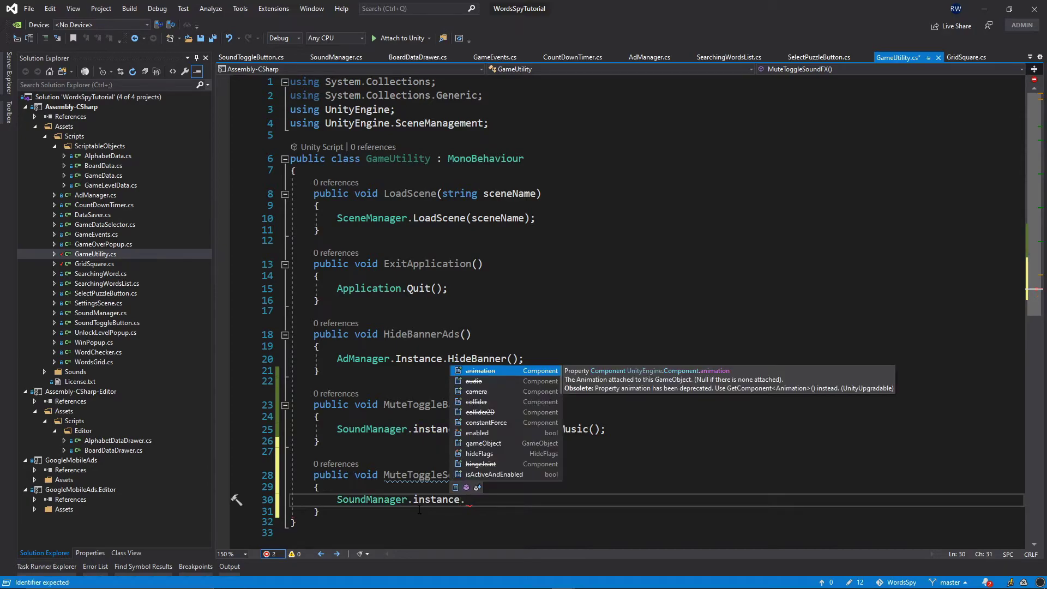
text(To)
key(Down)
key(Tab)
text(();)
key(Up)
key(Up)
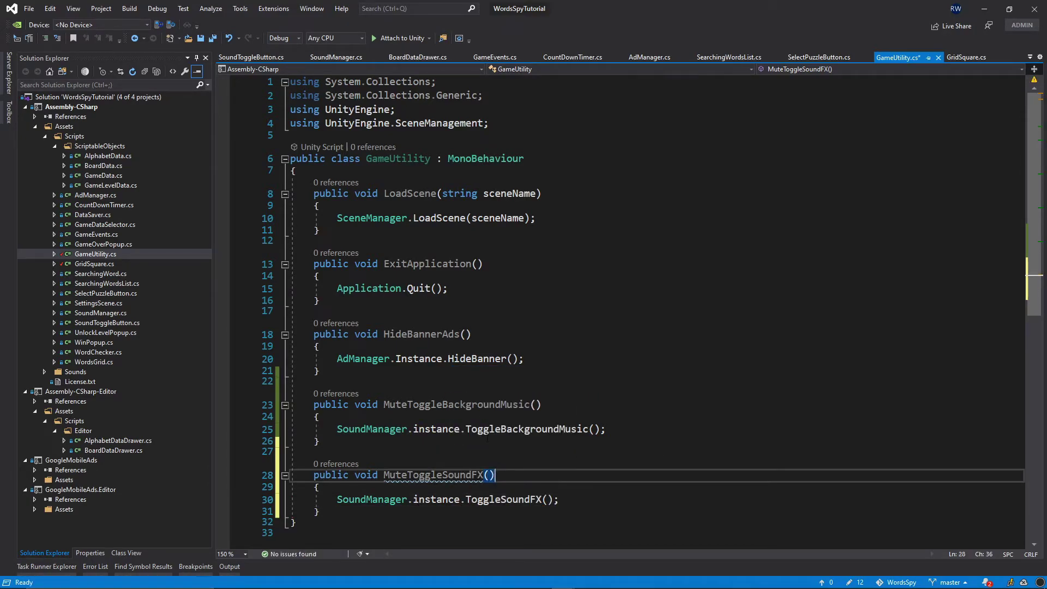
click(208, 37)
click(692, 311)
Step: Switch to Unity, open the Settings scene and select SoundFXButton under the Canvas
click(991, 13)
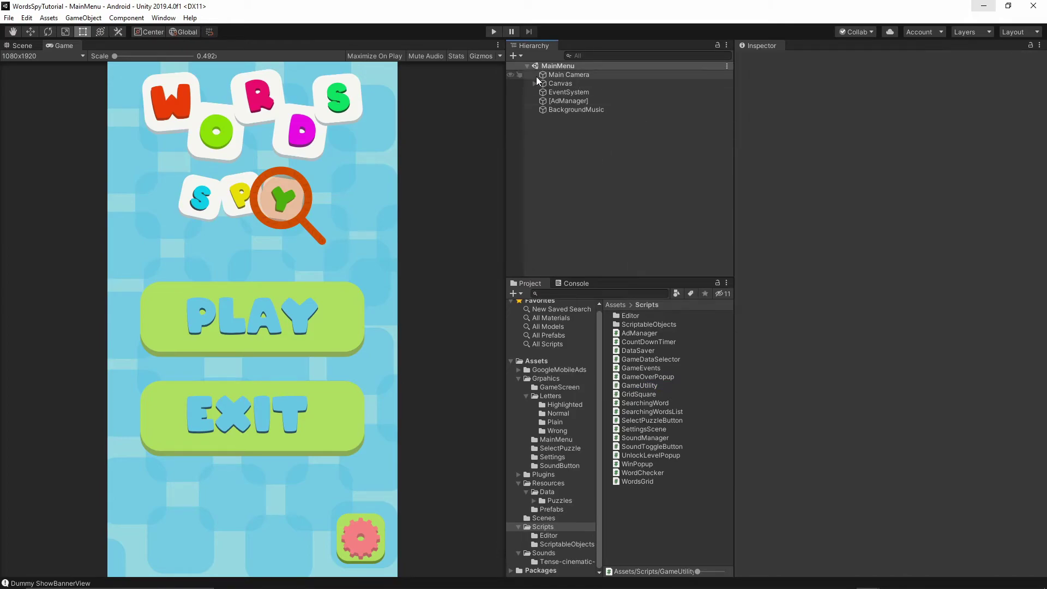
click(544, 518)
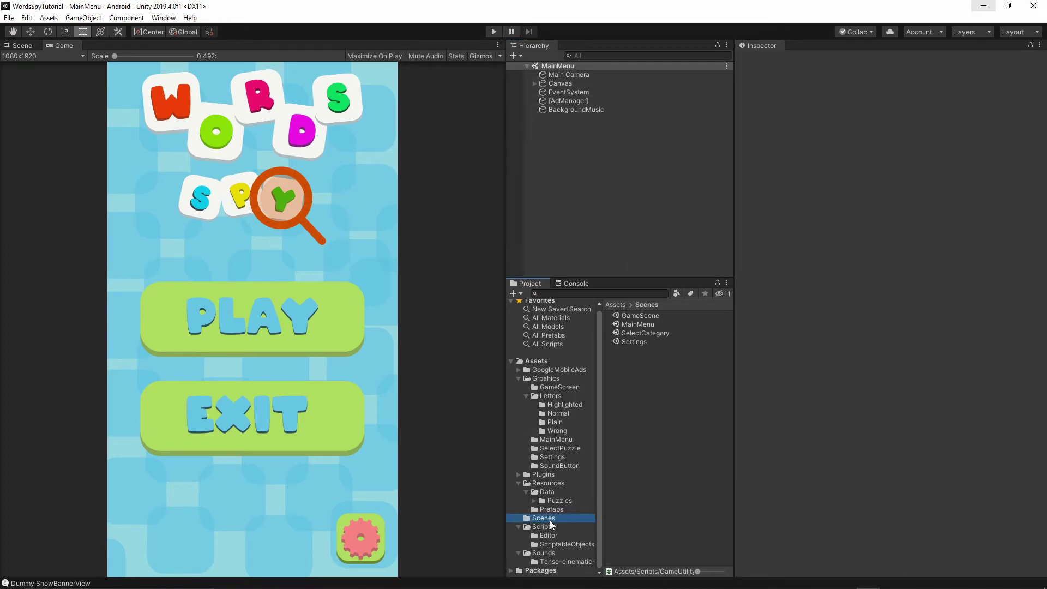
double_click(634, 342)
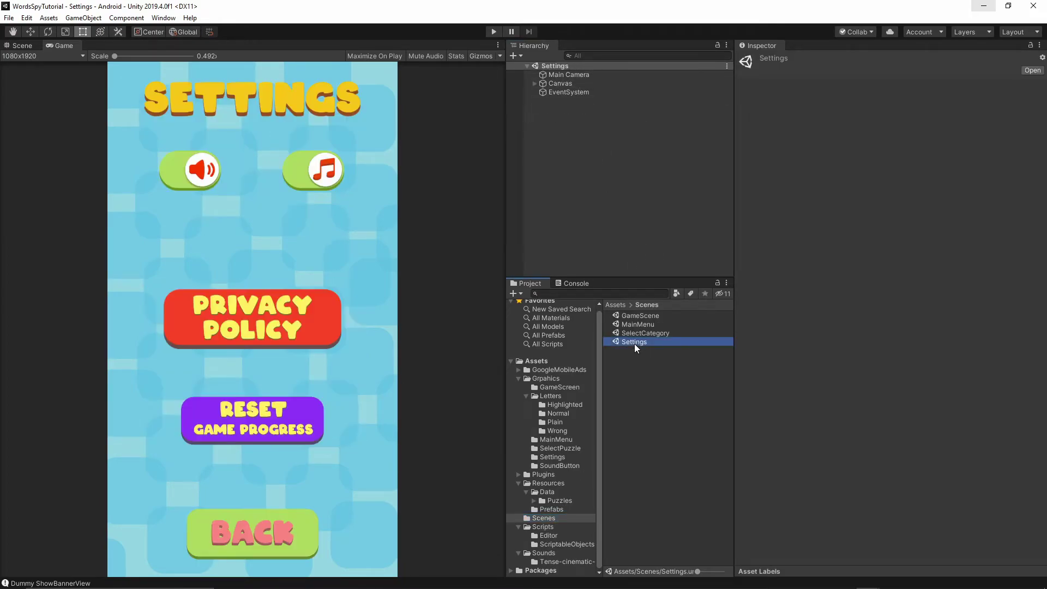
click(567, 98)
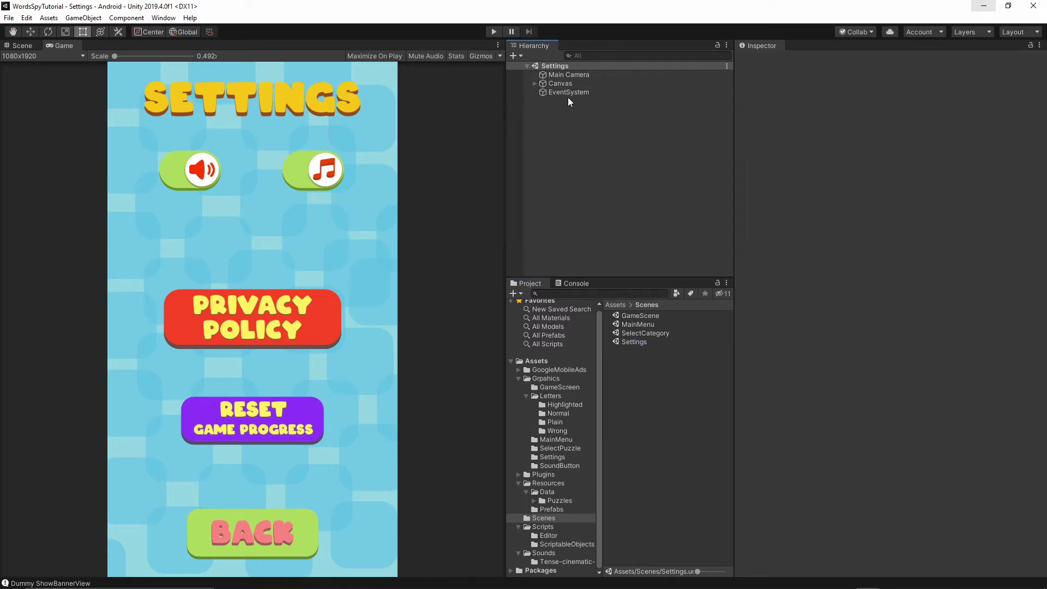
click(535, 83)
click(565, 144)
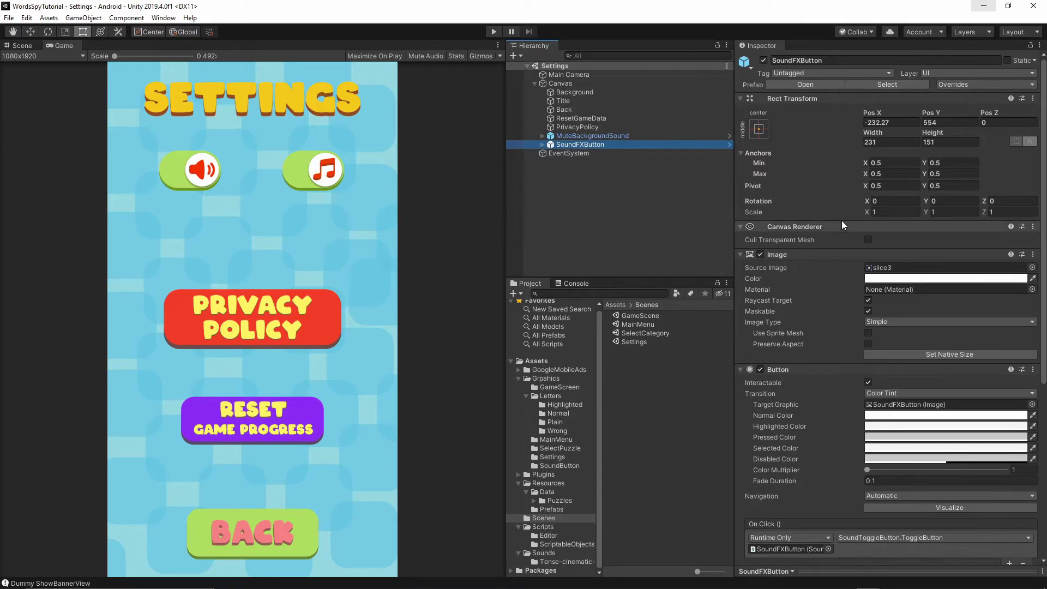
Step: Add an On Click event to the Settings scene's SoundFXButton that calls GameUtility.MuteToggleSoundFX on Main Camera, and save the scene
scroll(842, 221, down, 3)
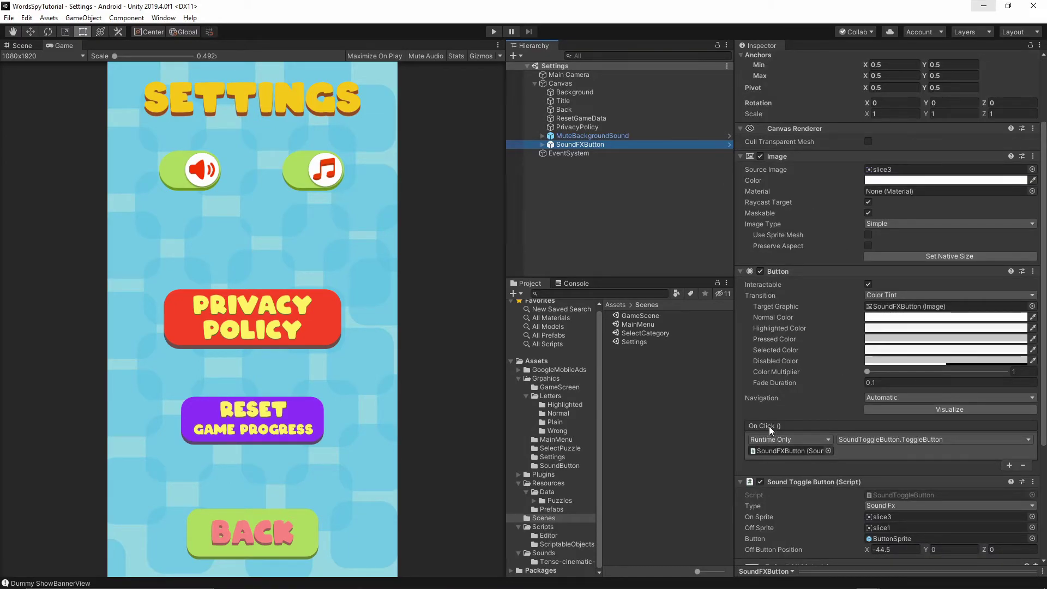
click(1011, 465)
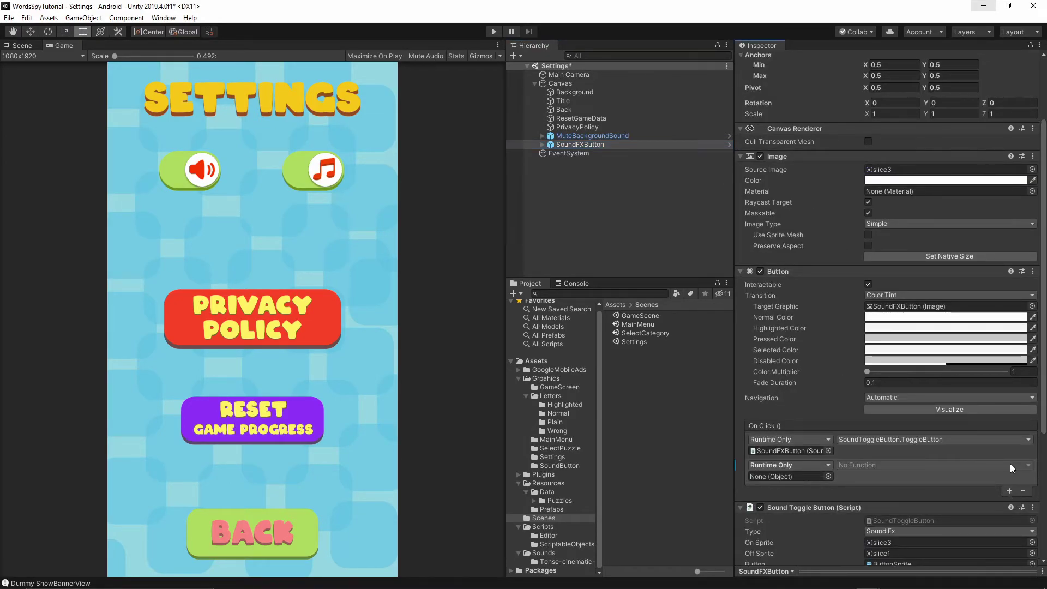
click(581, 74)
drag(581, 74, 794, 474)
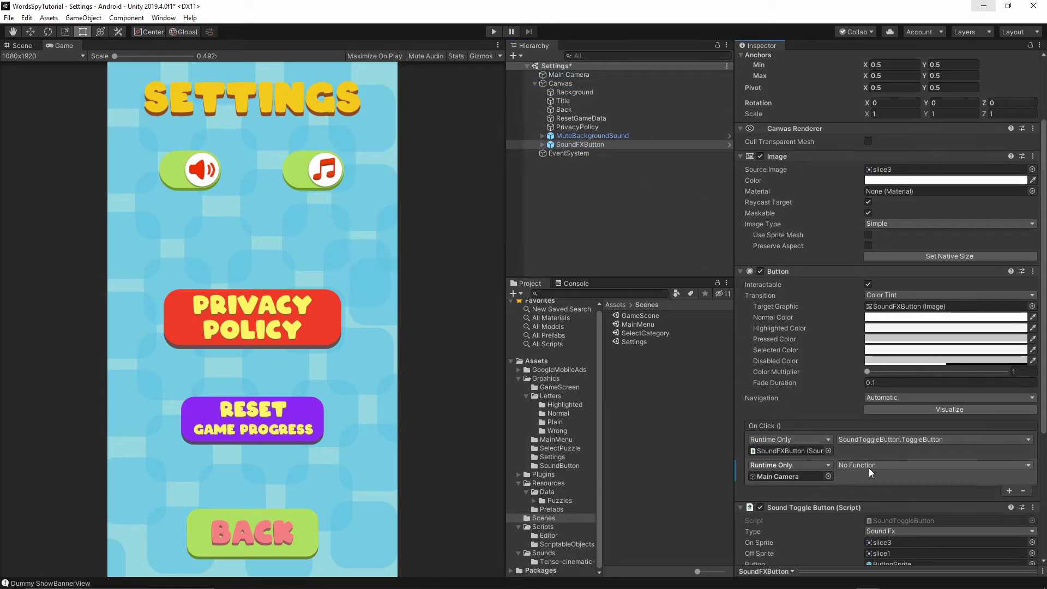
click(868, 468)
mouse_move(897, 542)
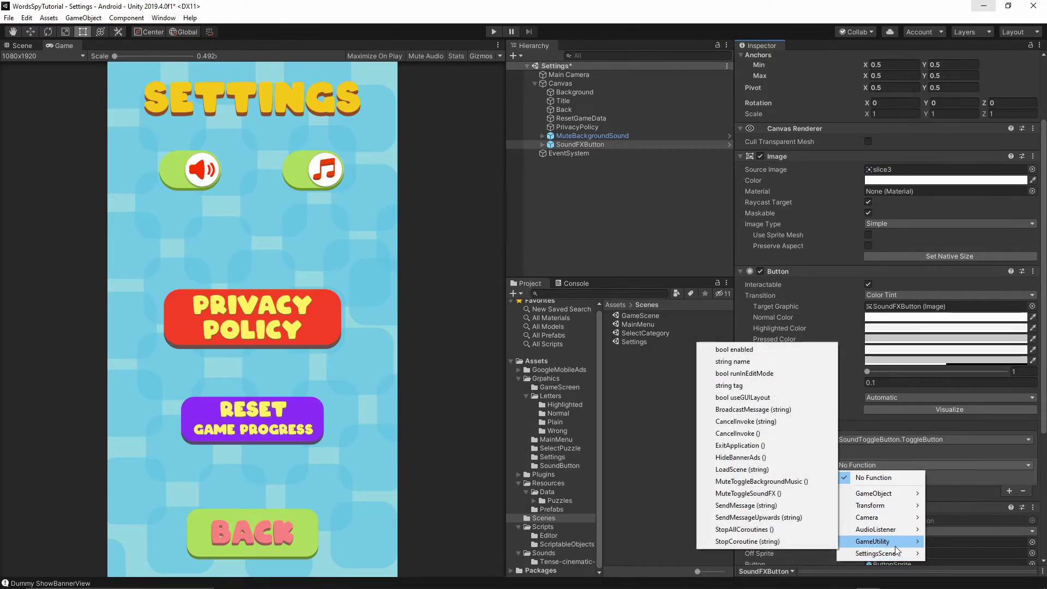
click(762, 495)
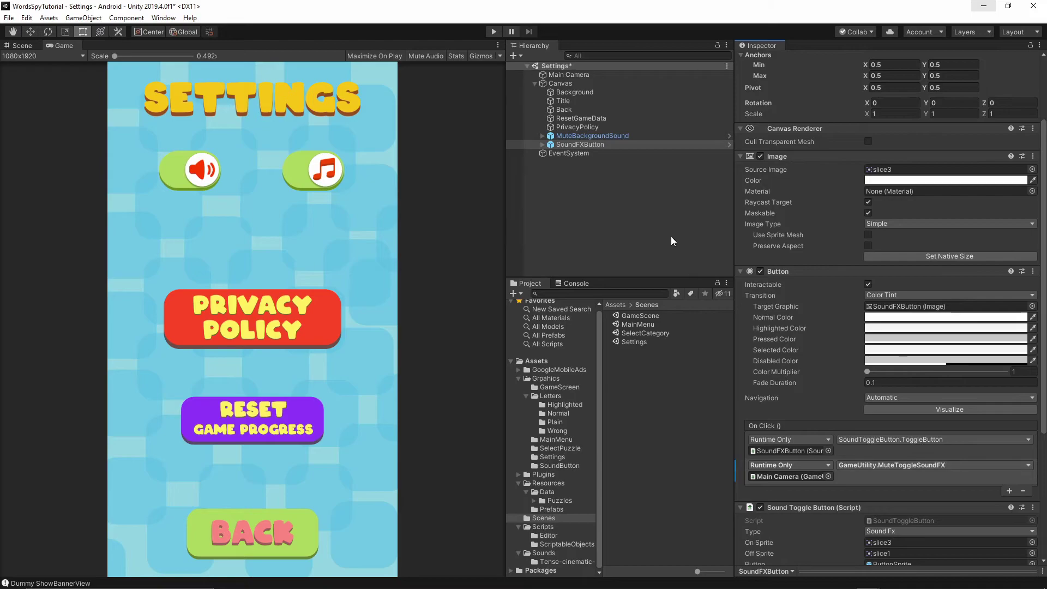
click(9, 17)
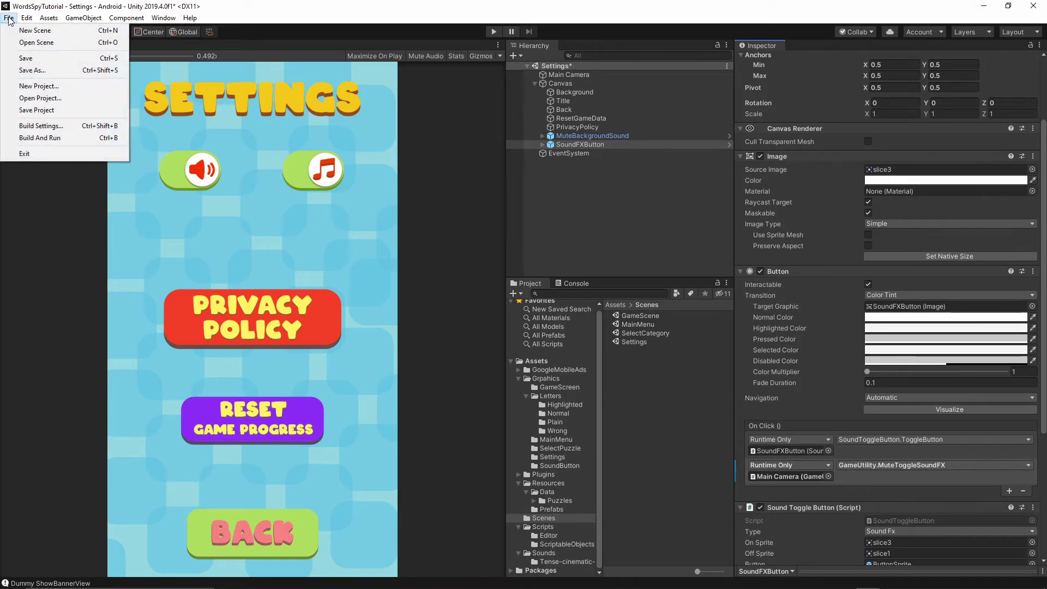
click(28, 59)
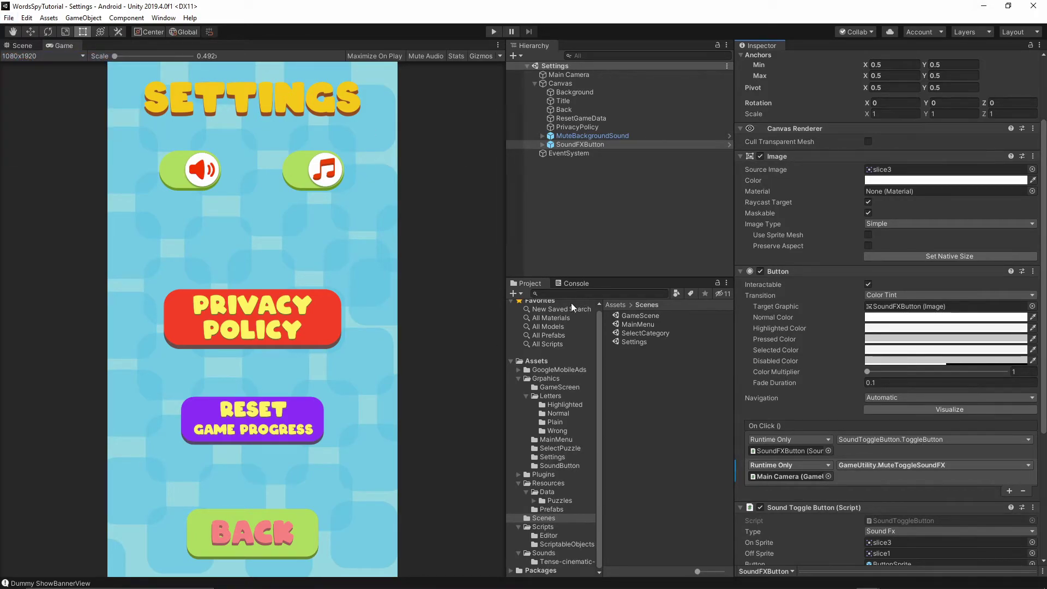
Step: Open the GameScene scene and select SoundFXButton under its Canvas
double_click(639, 315)
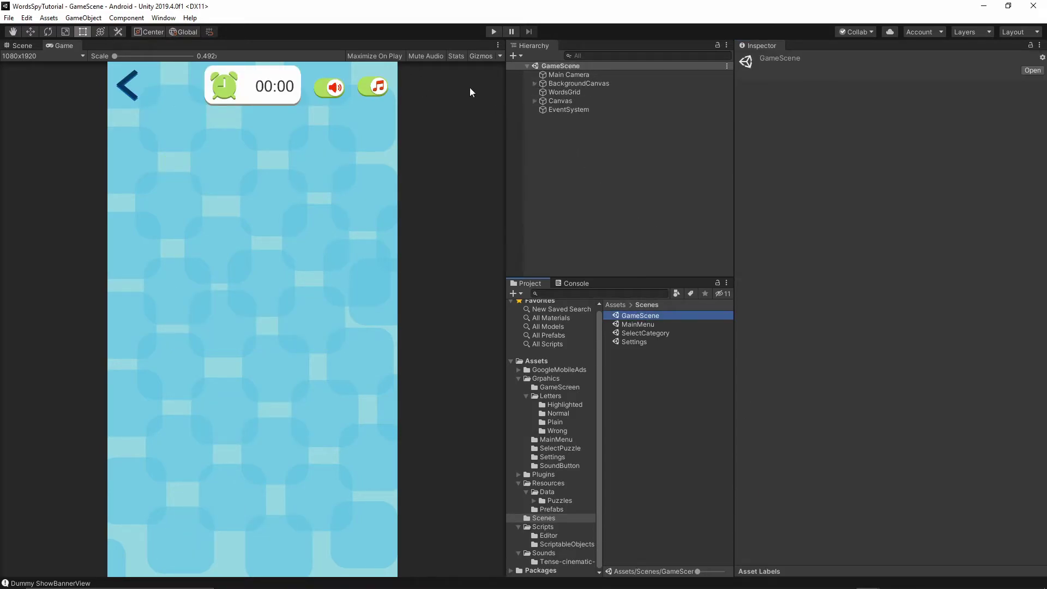
click(535, 101)
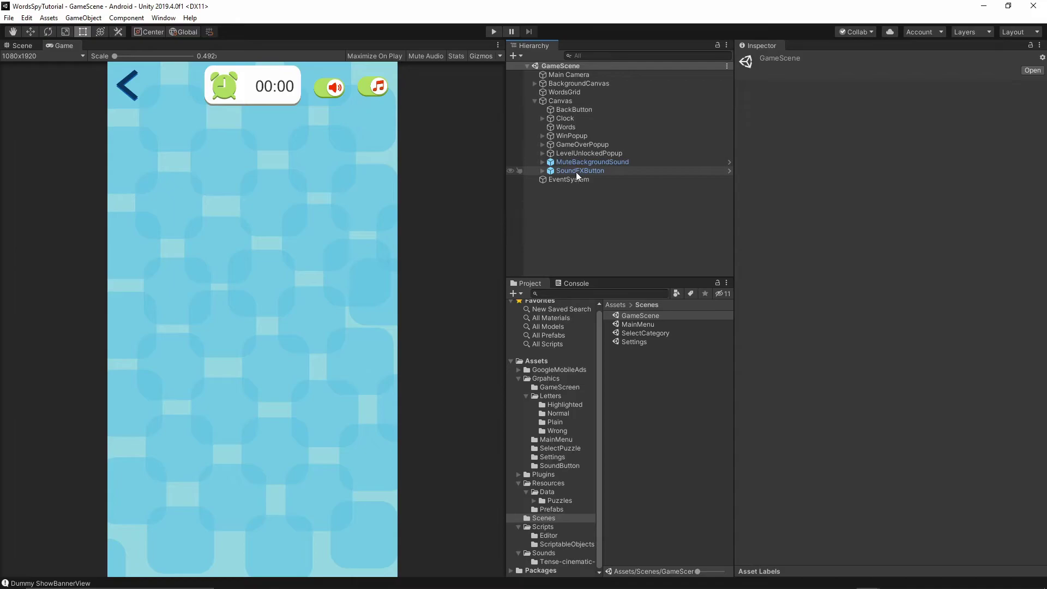
click(576, 172)
Step: Add an On Click event to GameScene's SoundFXButton that calls GameUtility.MuteToggleSoundFX on Main Camera, and save the scene
scroll(829, 346, down, 5)
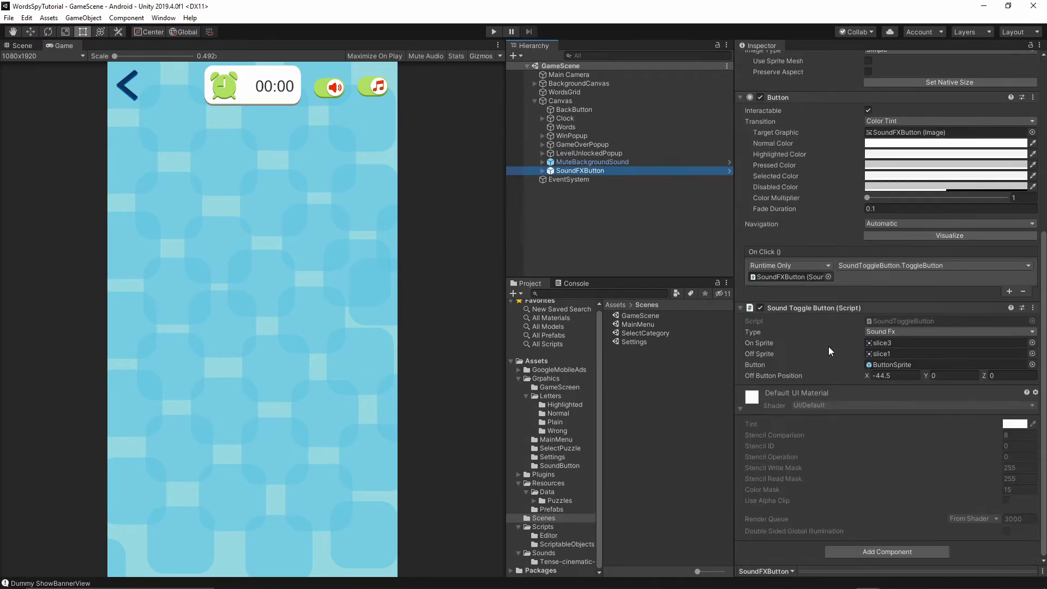
click(1009, 292)
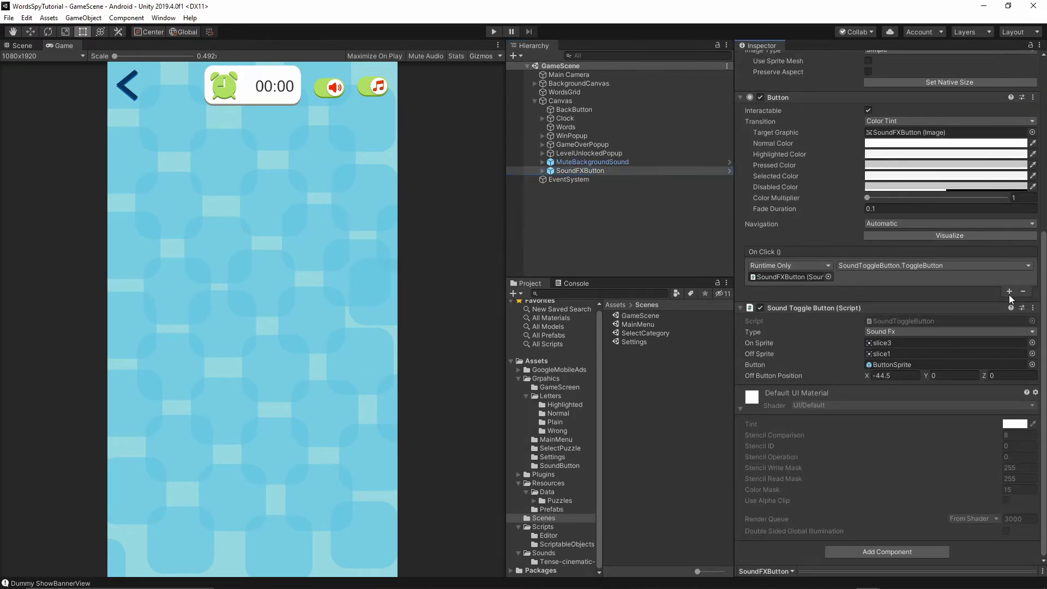
drag(565, 76, 775, 301)
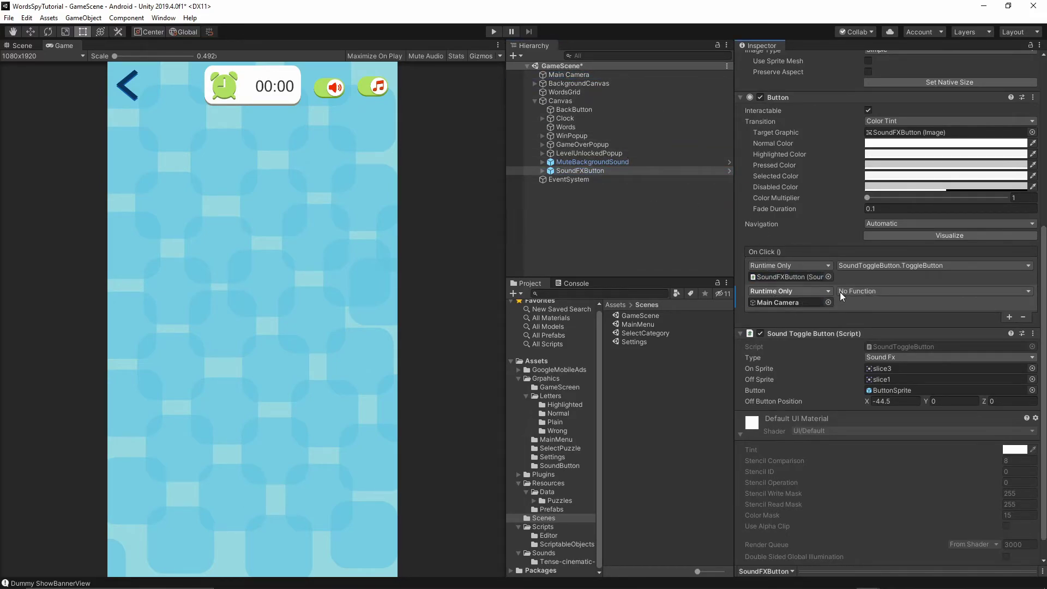
click(863, 289)
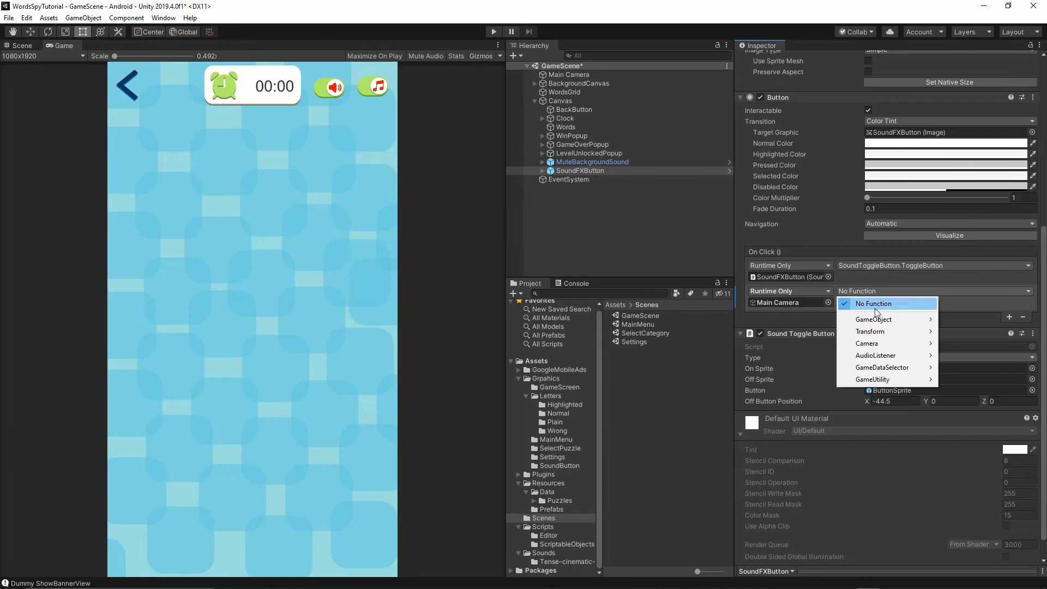
mouse_move(878, 379)
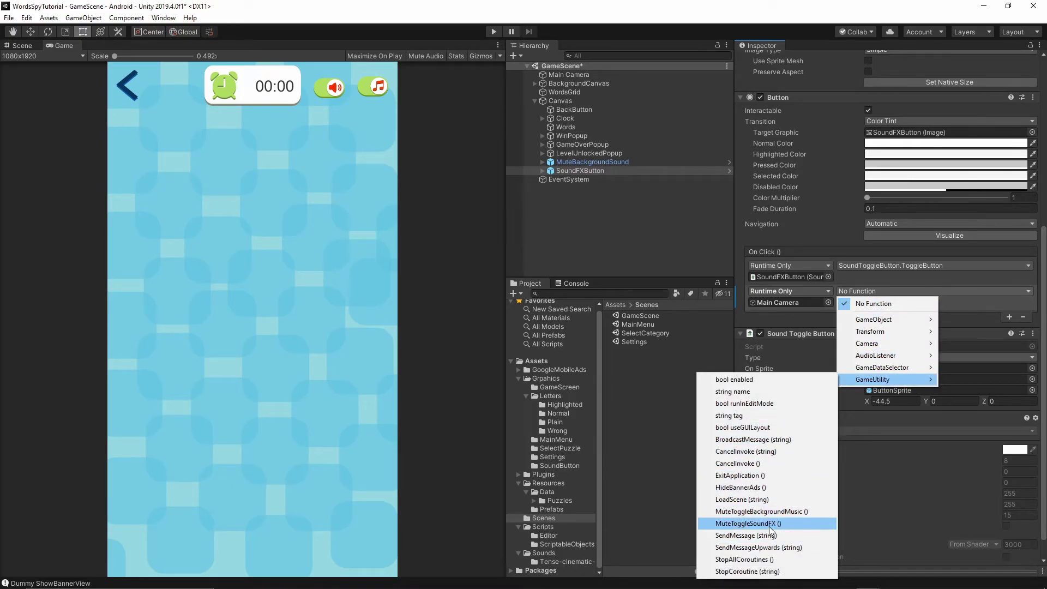
click(750, 523)
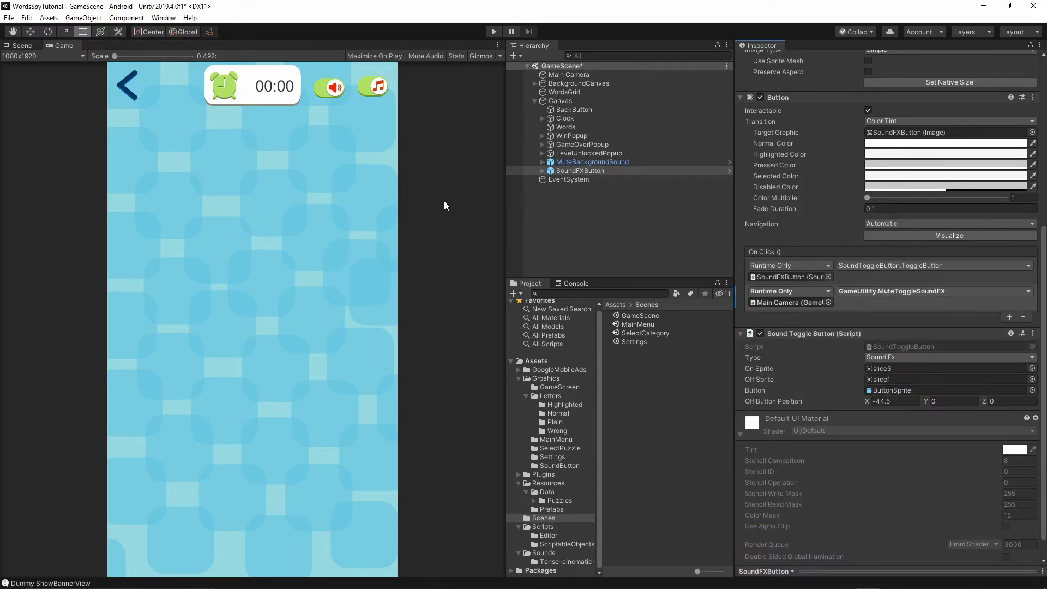
click(548, 214)
click(8, 17)
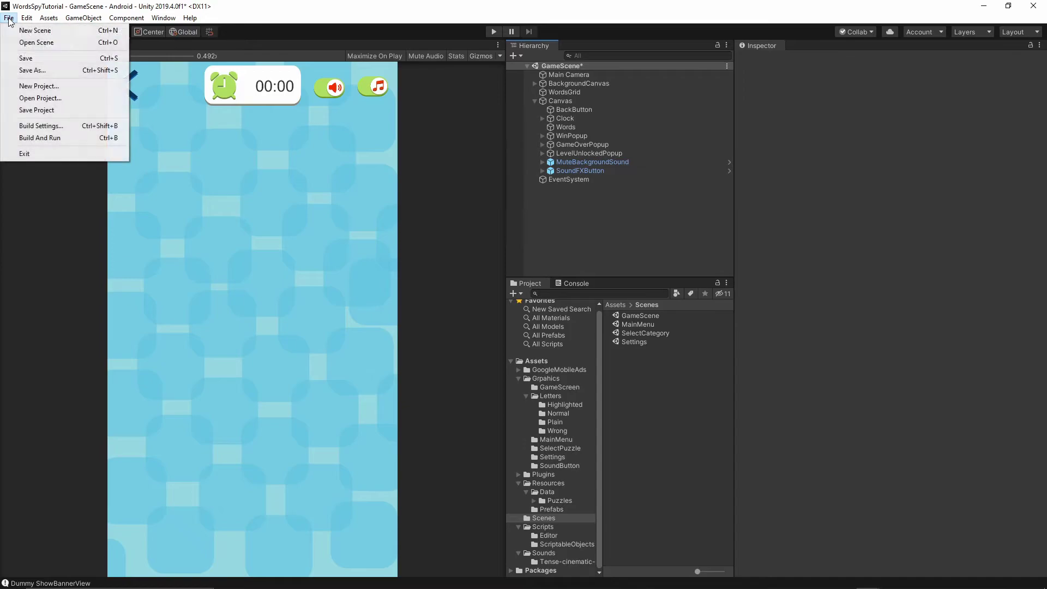
click(26, 58)
click(581, 170)
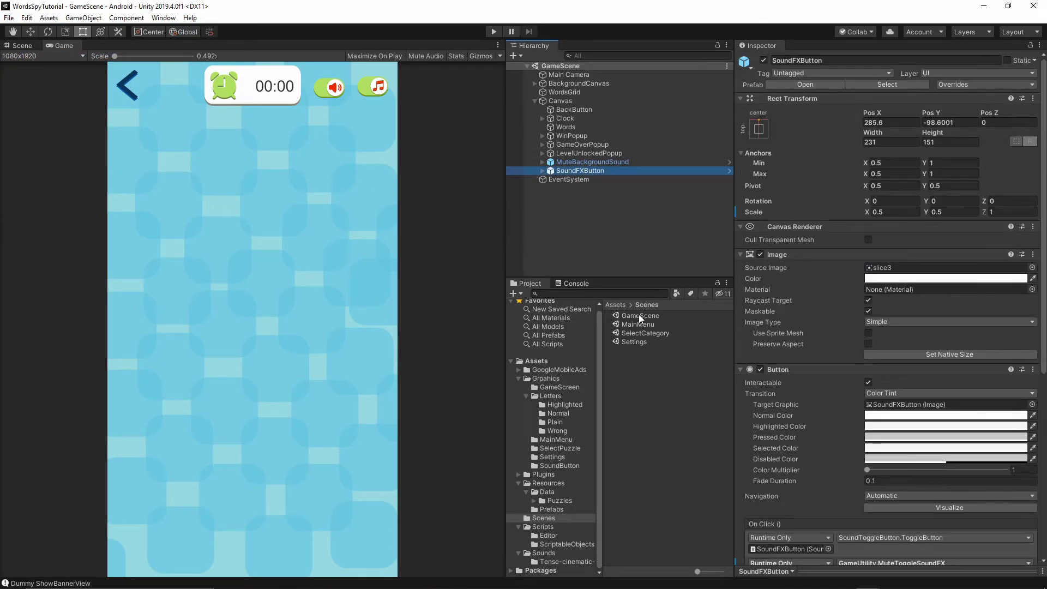
Step: Run the game from the MainMenu scene and open the Food puzzle
double_click(628, 324)
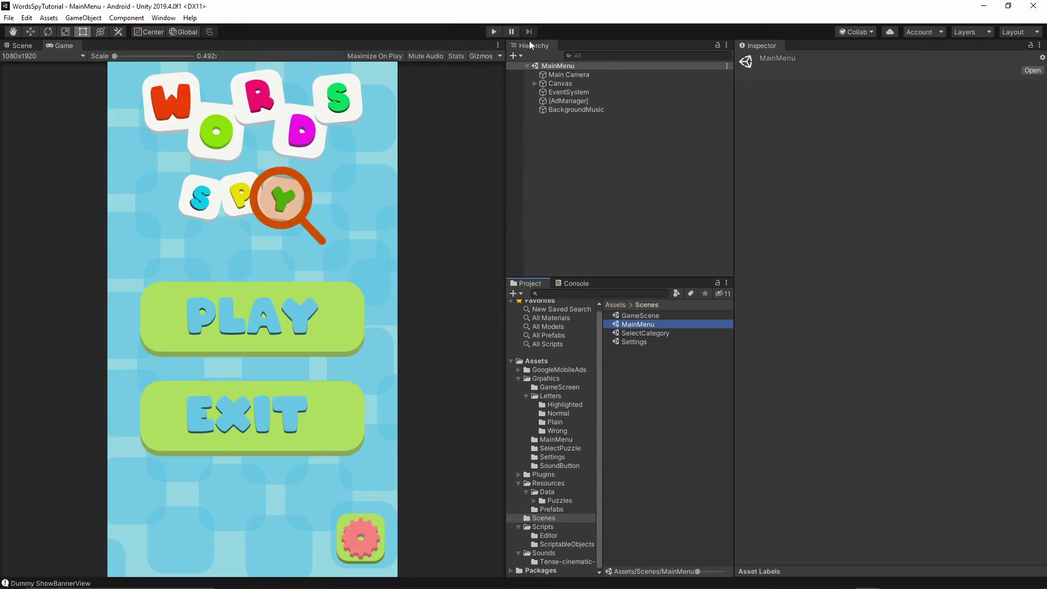
click(495, 32)
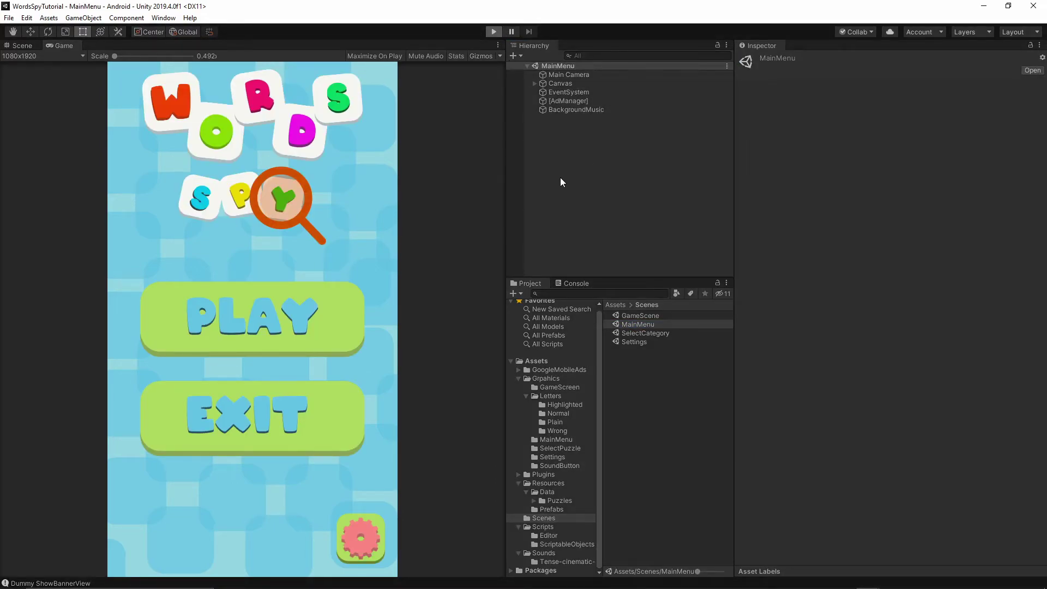
click(286, 313)
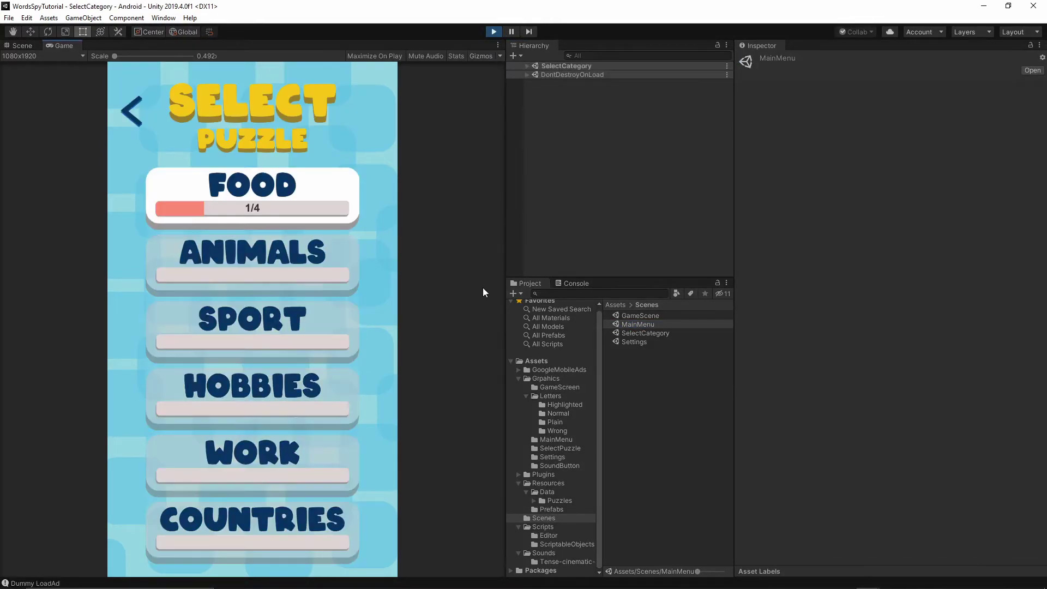
click(224, 180)
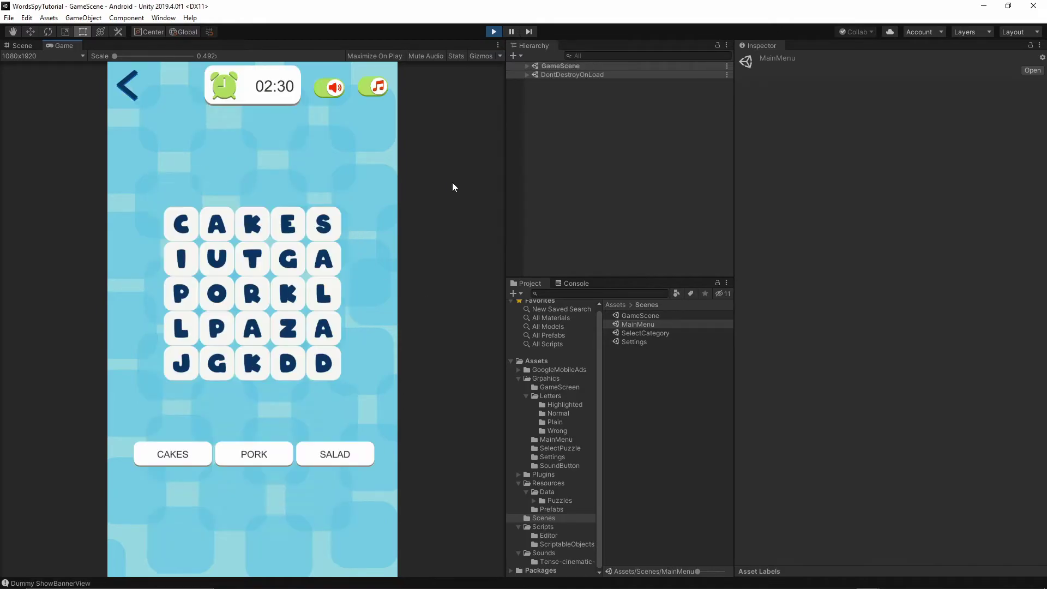
Step: Try the sound effects and music toggle buttons in the running Food puzzle, leaving music off
click(329, 89)
click(370, 86)
click(372, 88)
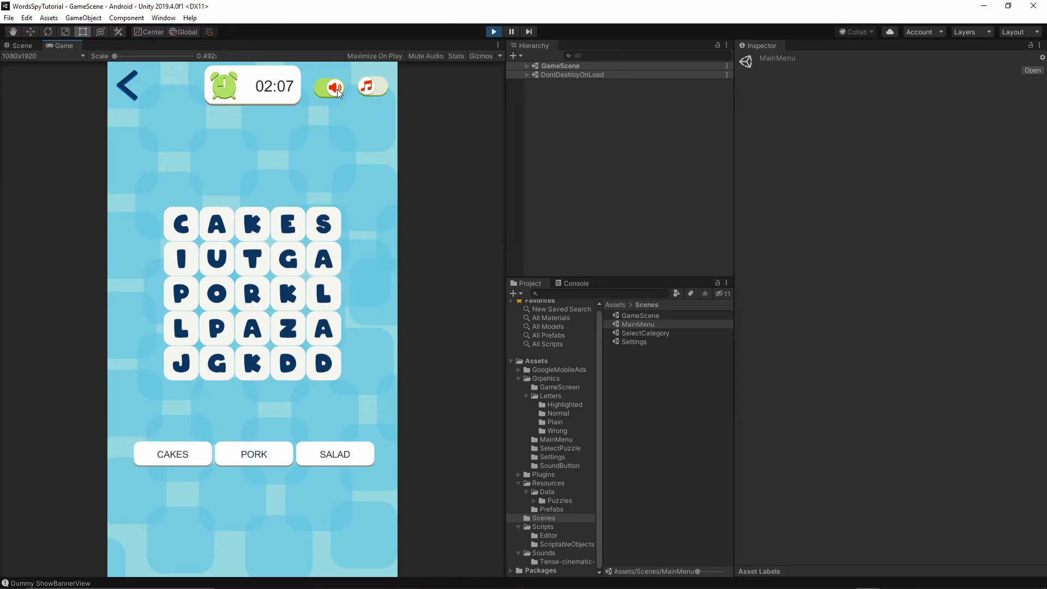
Step: Toggle sound effects between letter selections in the puzzle grid, ending with CAKES along the first row
click(329, 89)
drag(297, 234, 297, 366)
click(335, 94)
drag(217, 237, 205, 364)
drag(194, 229, 323, 223)
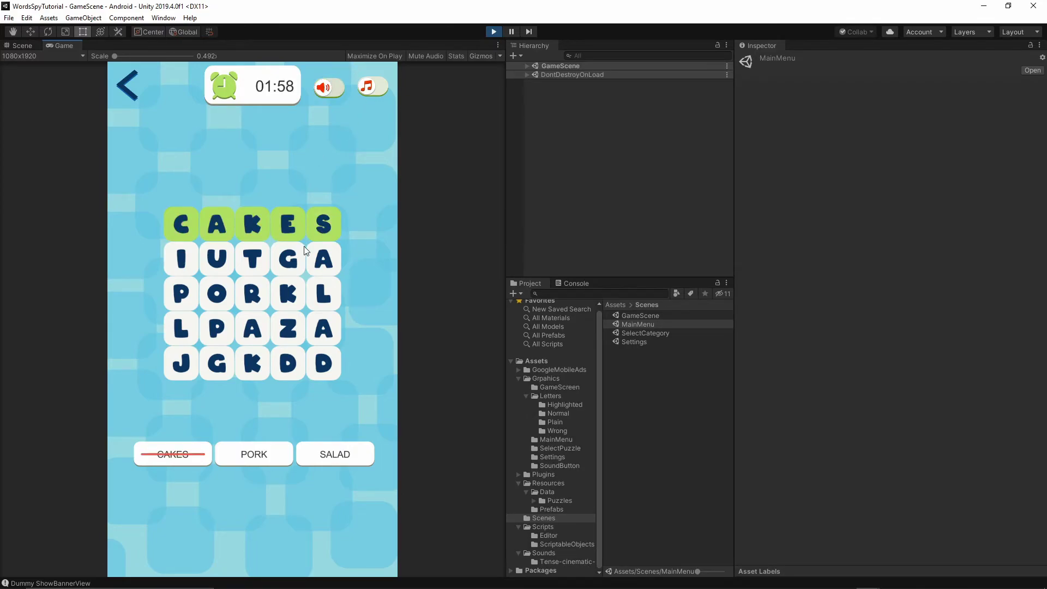
Step: Select letters down each column of the puzzle grid to test the selection sound with sound effects switched off
drag(324, 258, 335, 374)
drag(288, 259, 283, 366)
drag(252, 258, 255, 356)
drag(217, 259, 216, 328)
drag(172, 226, 180, 332)
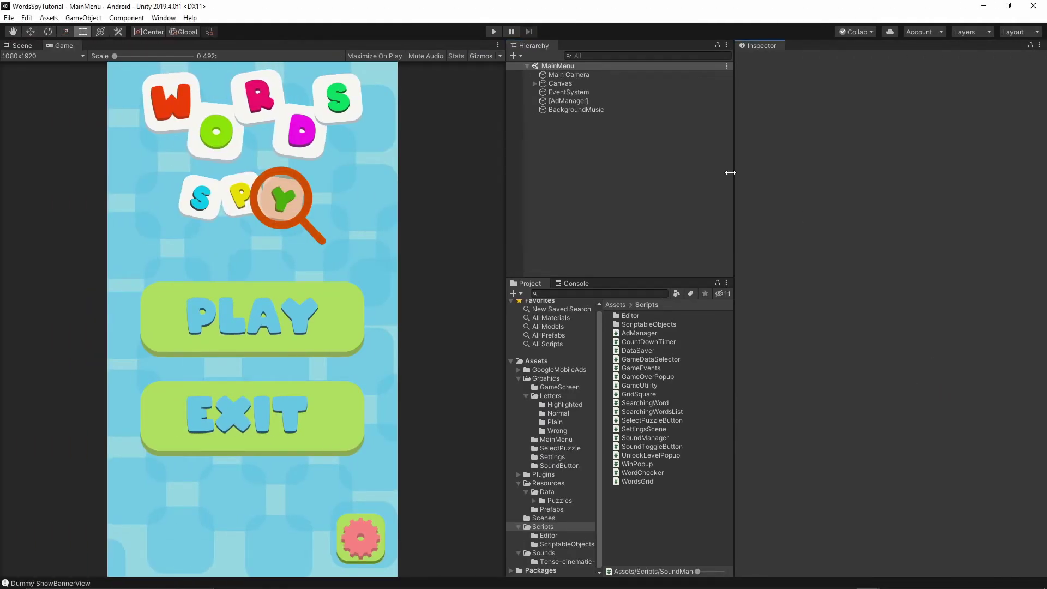
Step: Open the Settings scene and select SoundFXButton under its Canvas to reach its On Click events
click(640, 189)
click(544, 518)
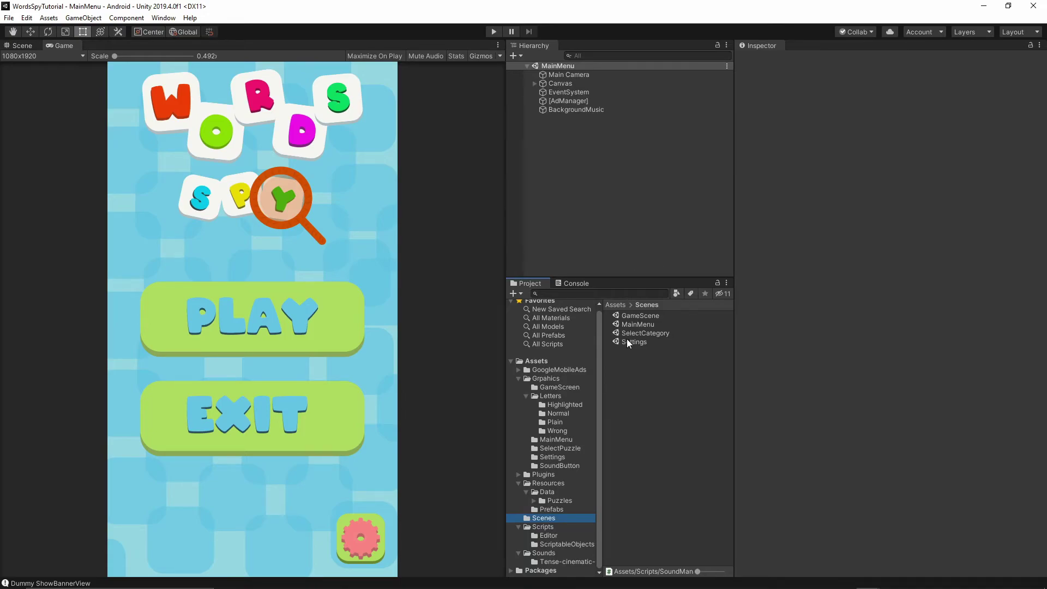
double_click(635, 342)
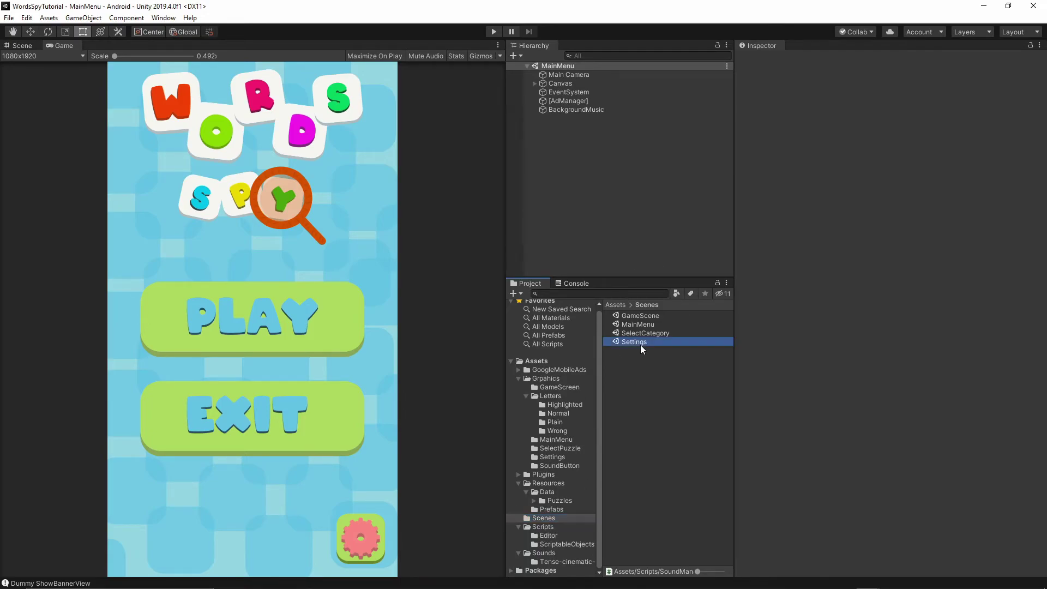
click(535, 83)
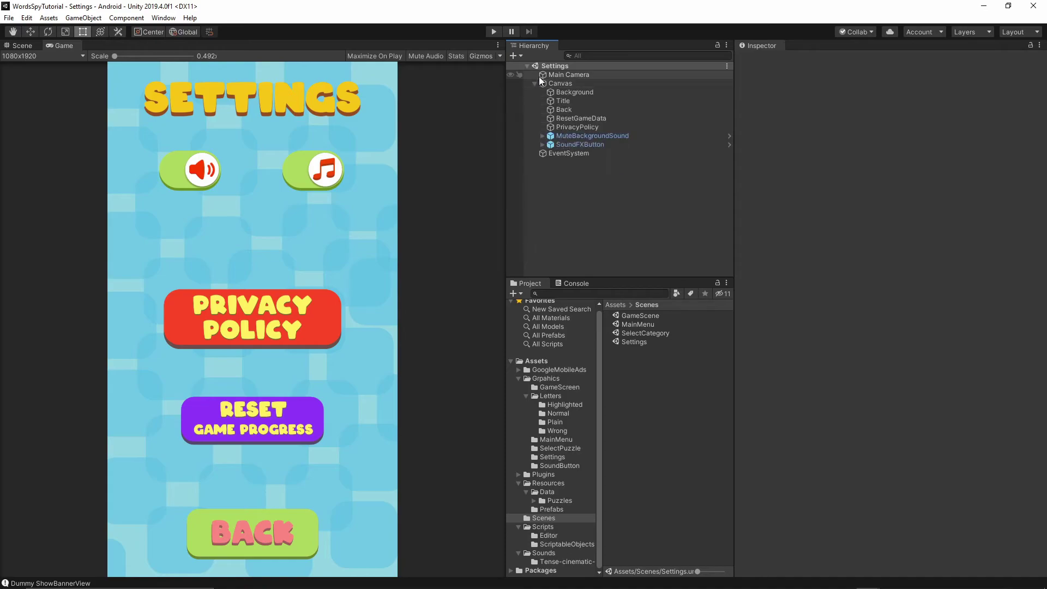
click(562, 145)
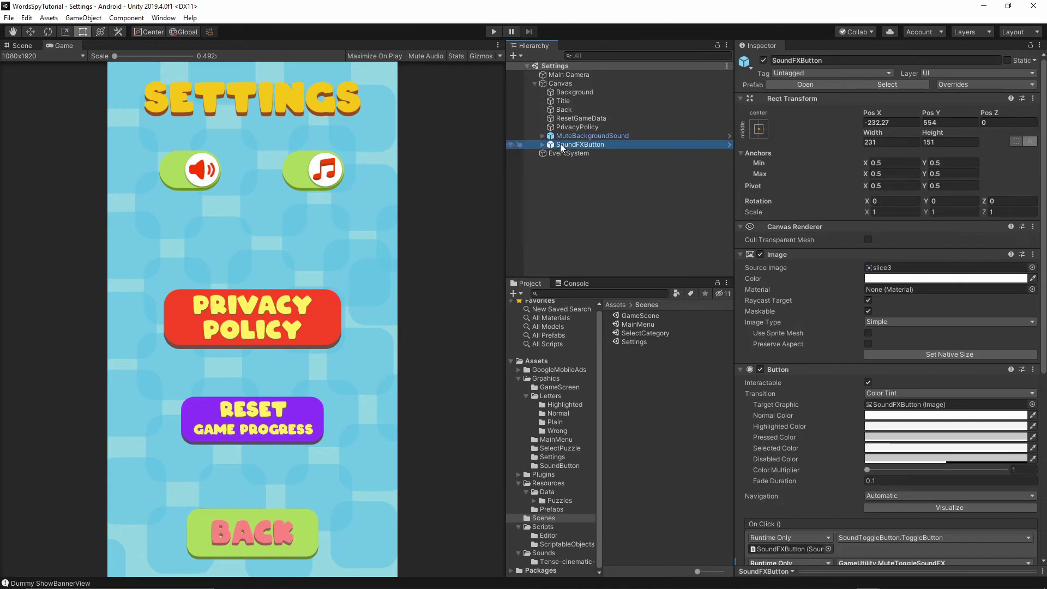
scroll(870, 185, down, 10)
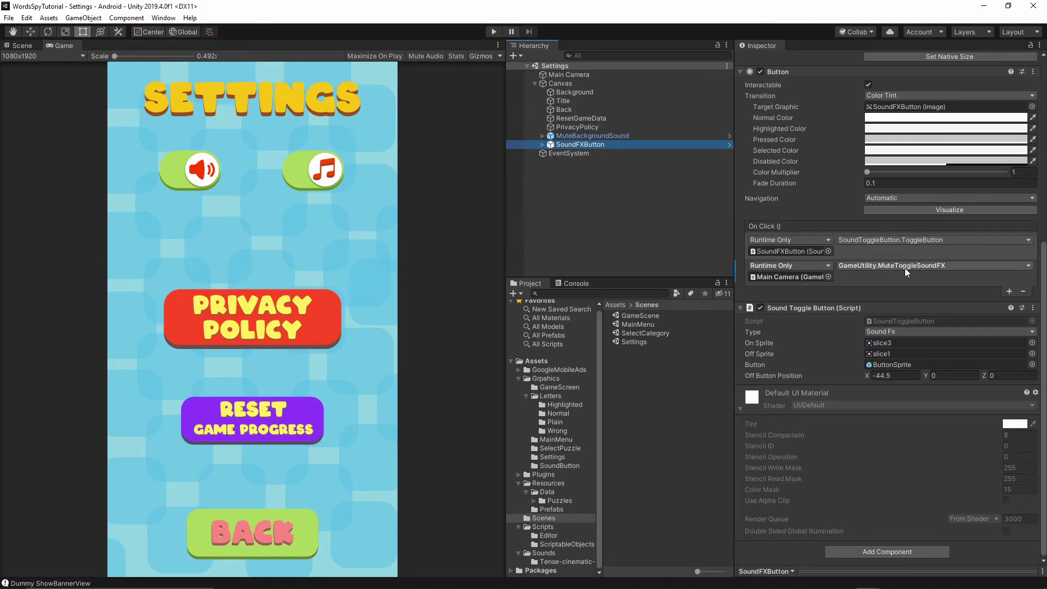
Step: Remove both On Click events from the Settings scene's SoundFXButton
click(888, 282)
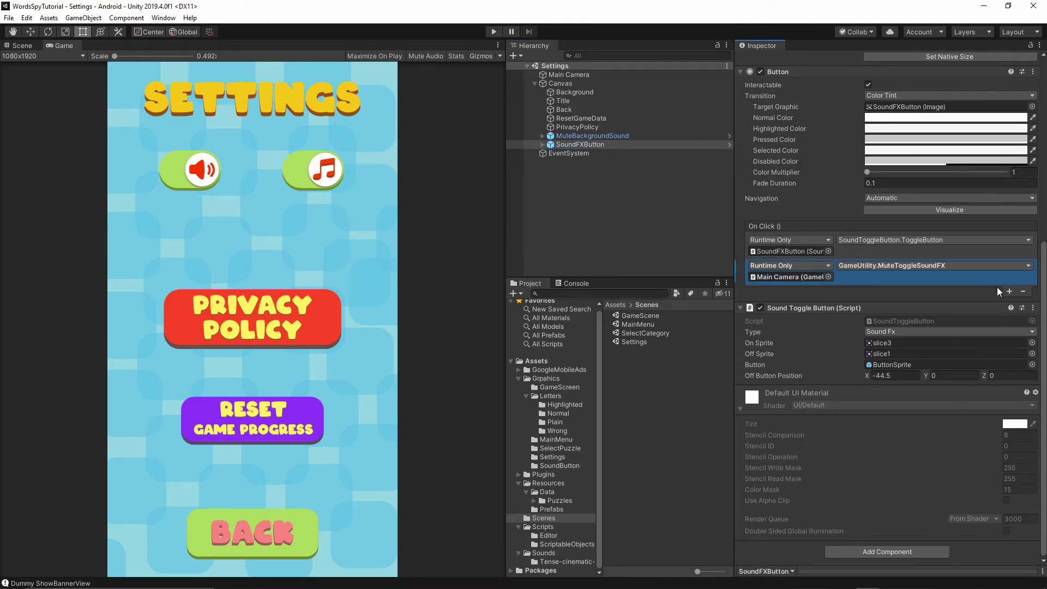
click(1022, 292)
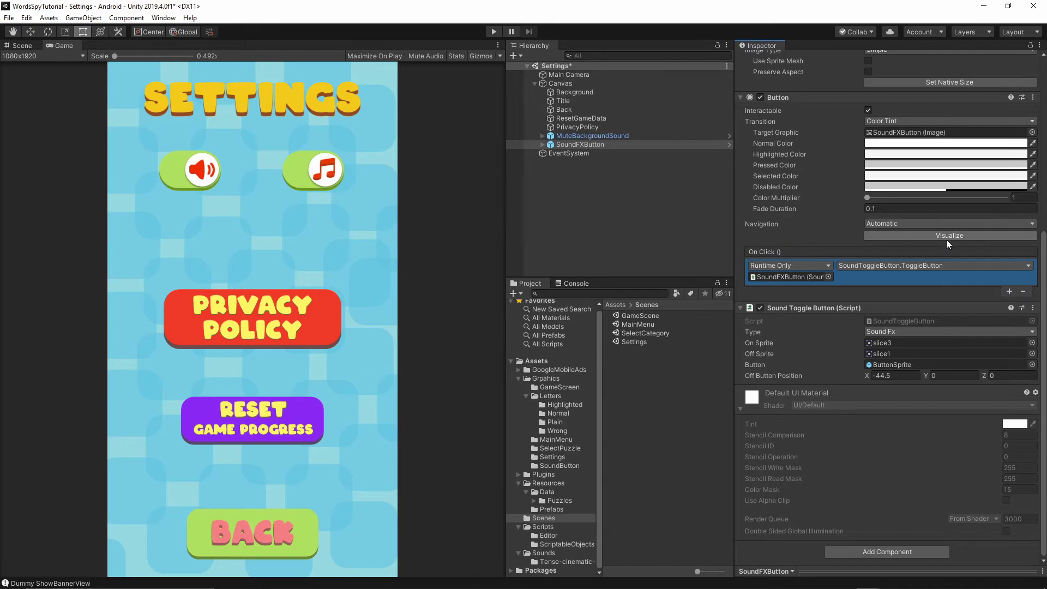
click(1019, 293)
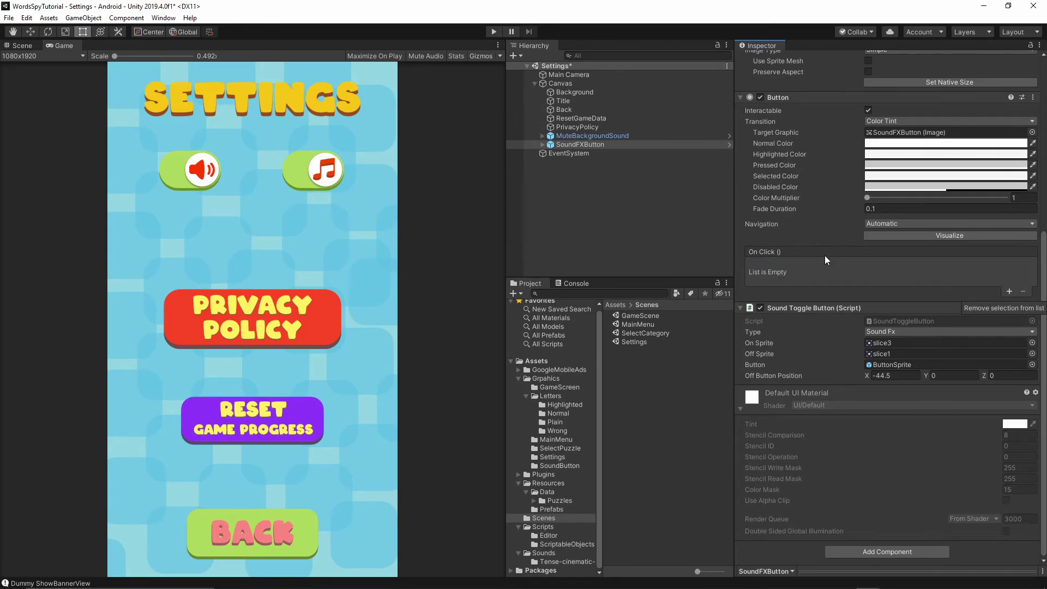
Step: Add a first On Click event to the Settings scene's SoundFXButton that calls GameUtility.MuteToggleSoundFX on Main Camera
click(1009, 292)
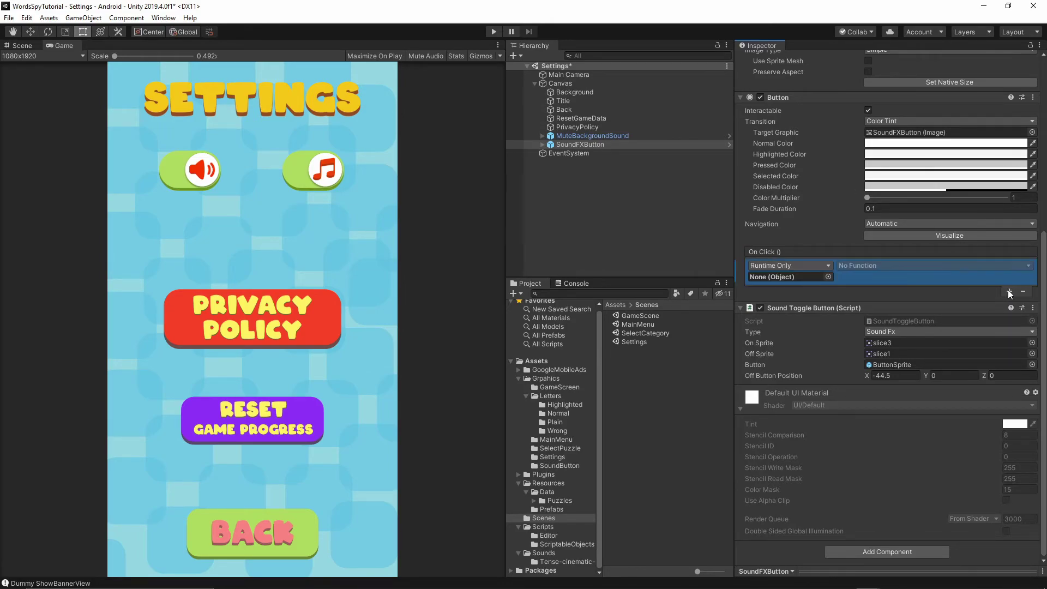
drag(571, 74, 789, 276)
click(880, 267)
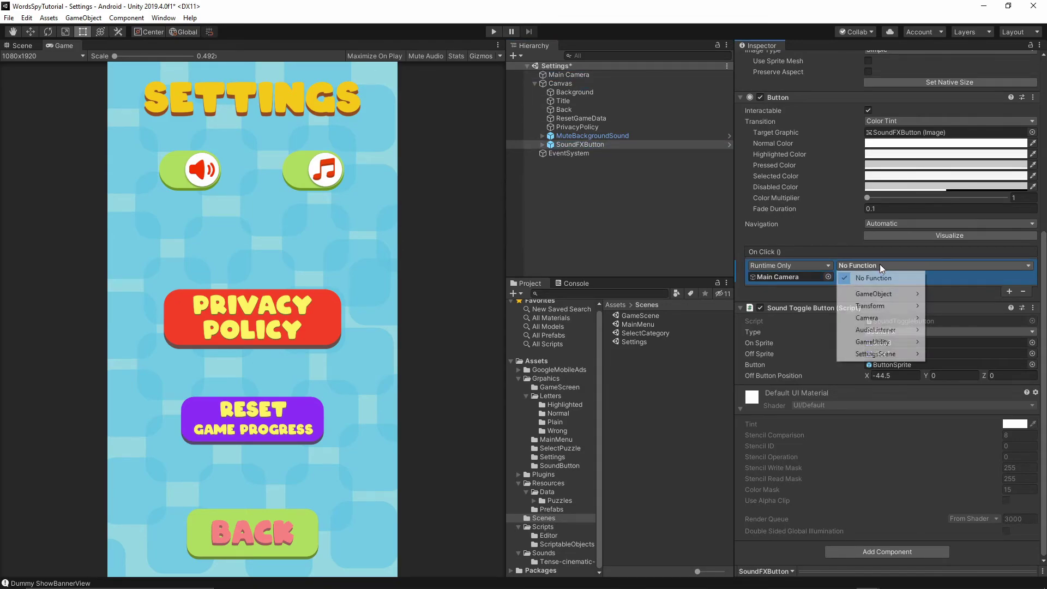
mouse_move(893, 354)
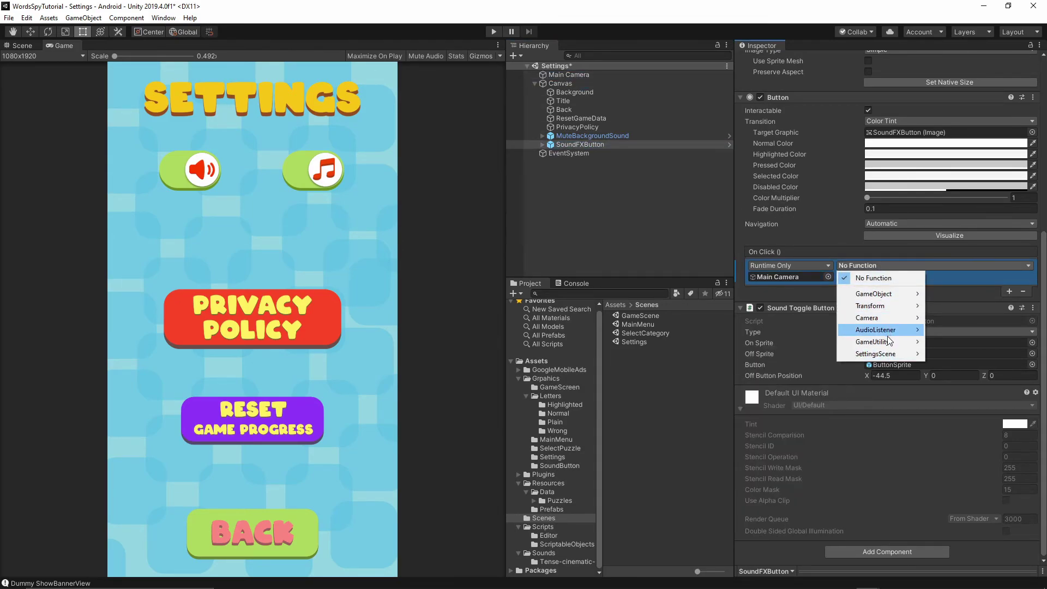
mouse_move(884, 342)
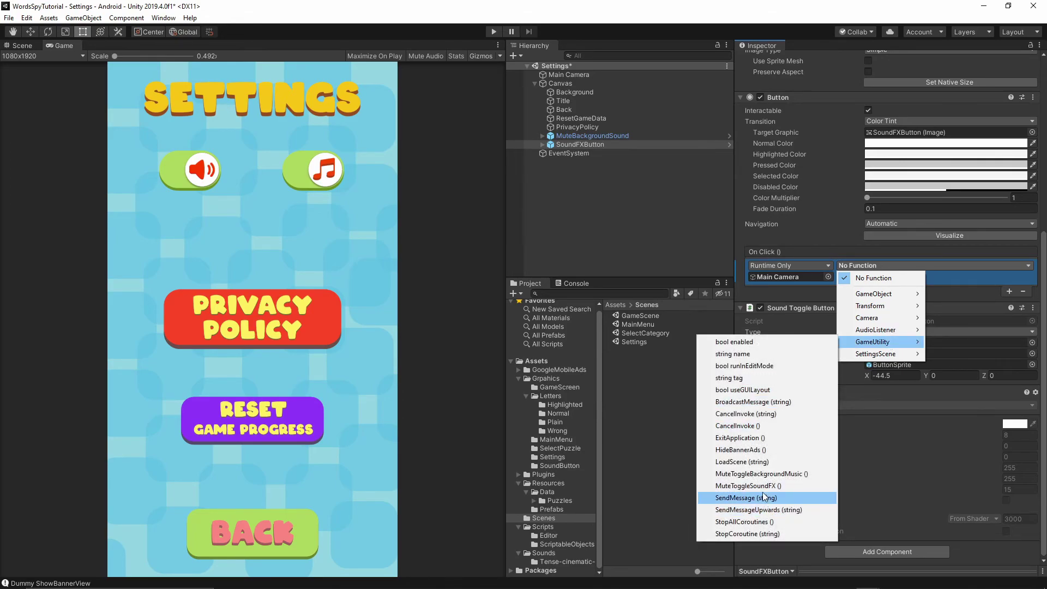
click(741, 486)
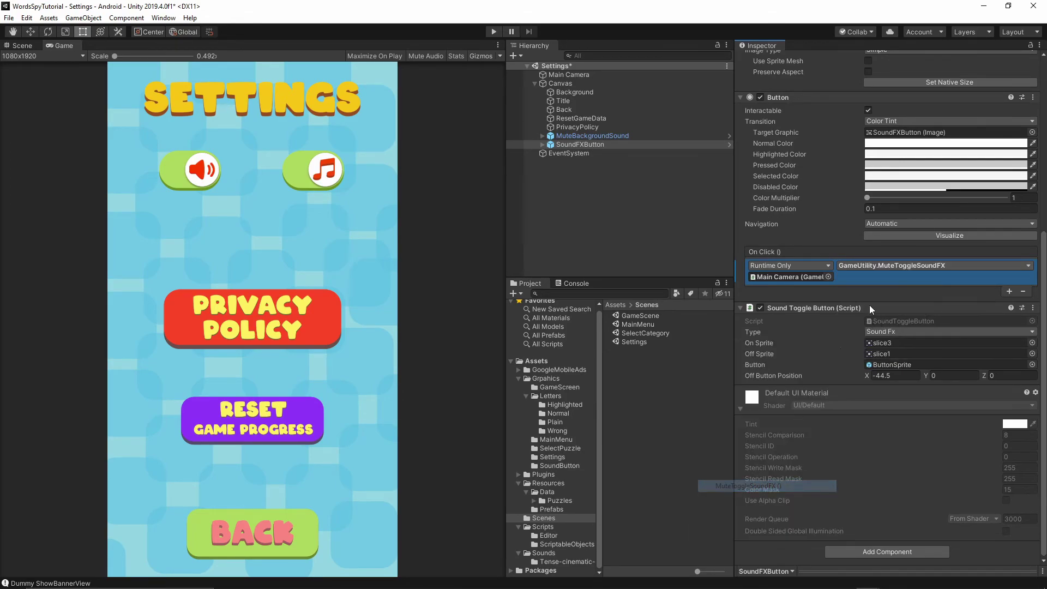
Step: Add a second On Click event calling SoundToggleButton.ToggleButton from SoundFXButton's own script, and save the Settings scene
click(1009, 292)
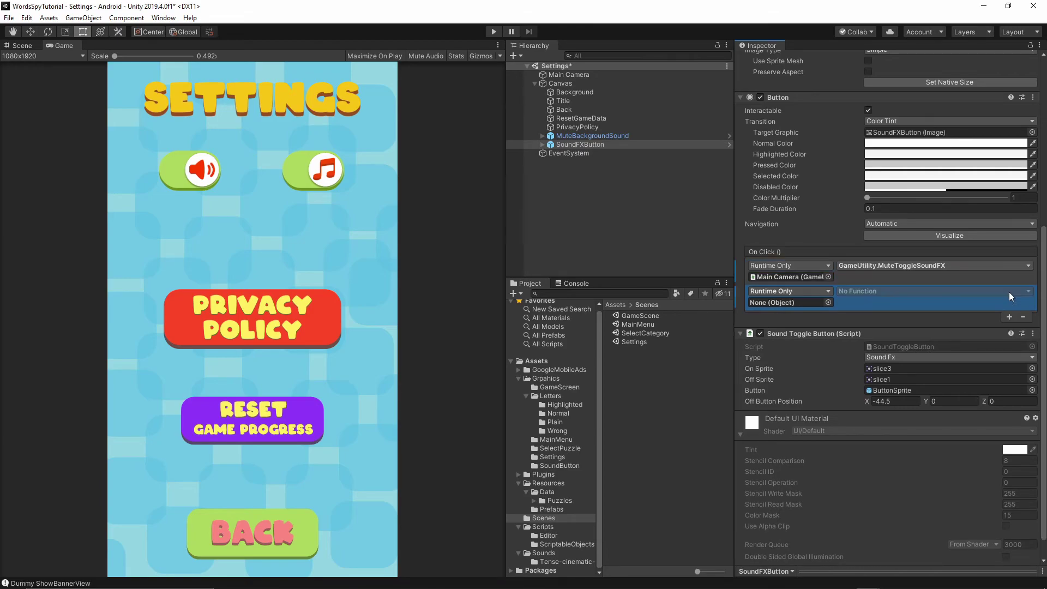
click(776, 337)
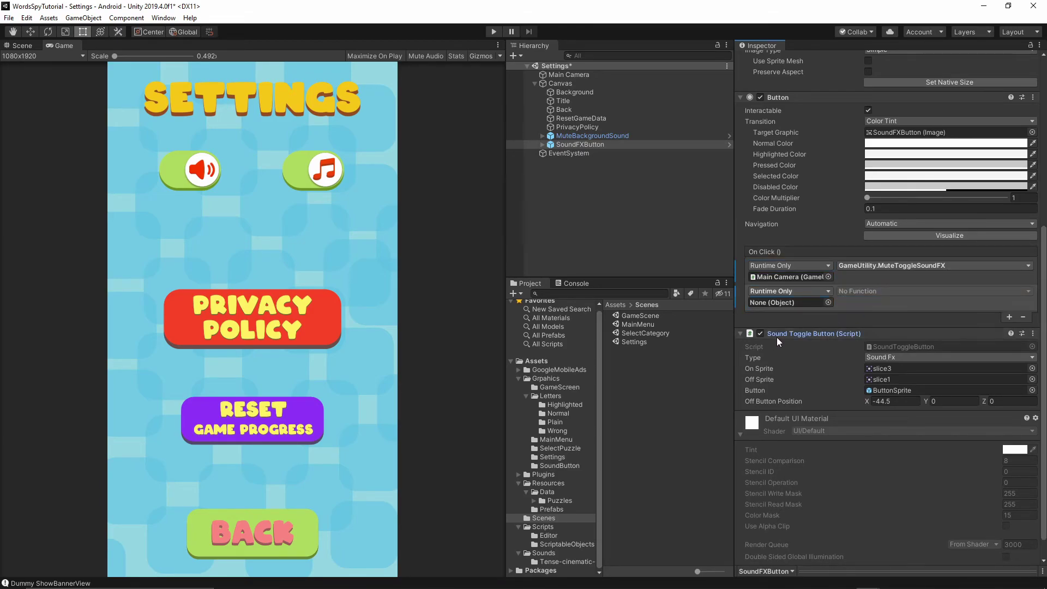
drag(777, 336, 802, 299)
click(893, 292)
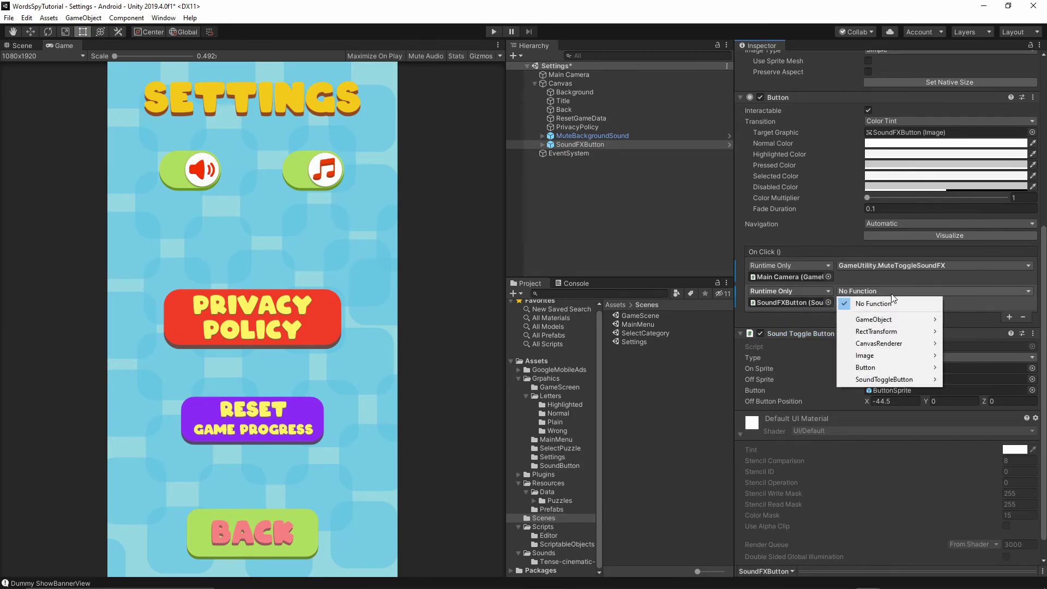
mouse_move(883, 379)
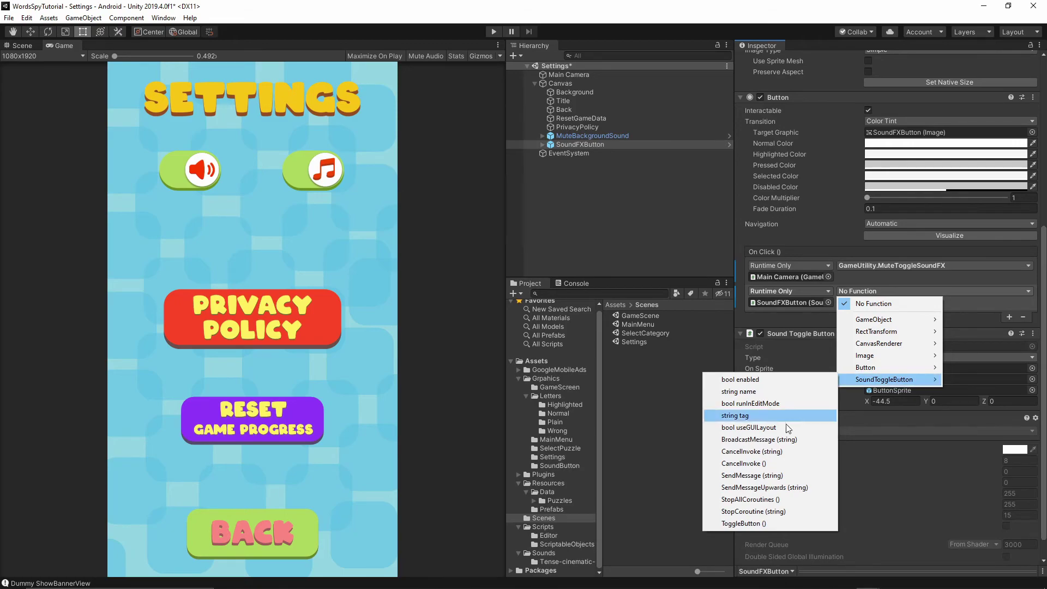
click(758, 523)
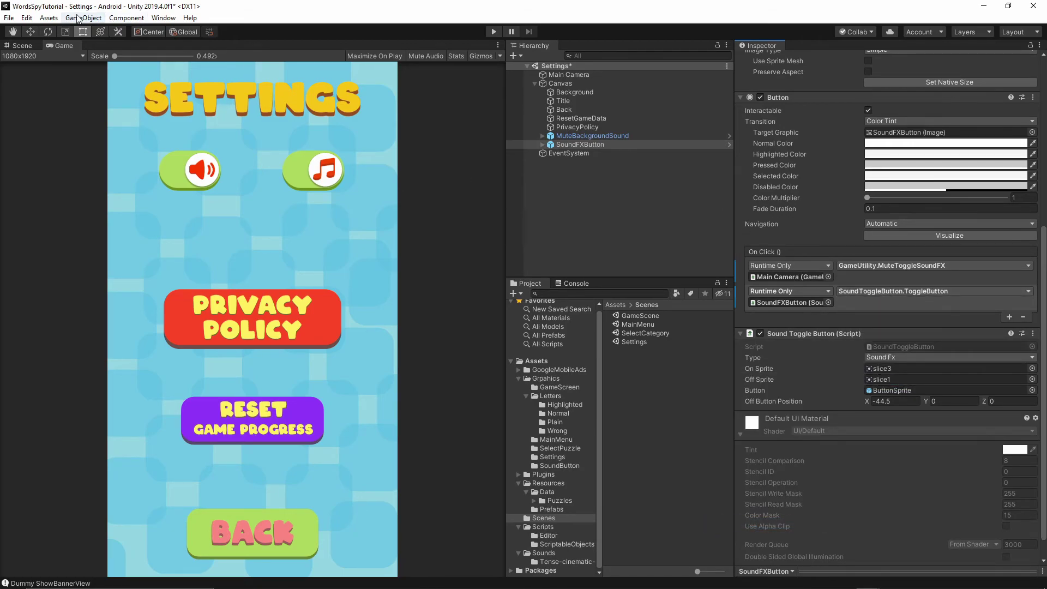
click(8, 18)
click(25, 66)
Step: Open the GameScene scene and select SoundFXButton under its Canvas to reach its On Click events
double_click(636, 315)
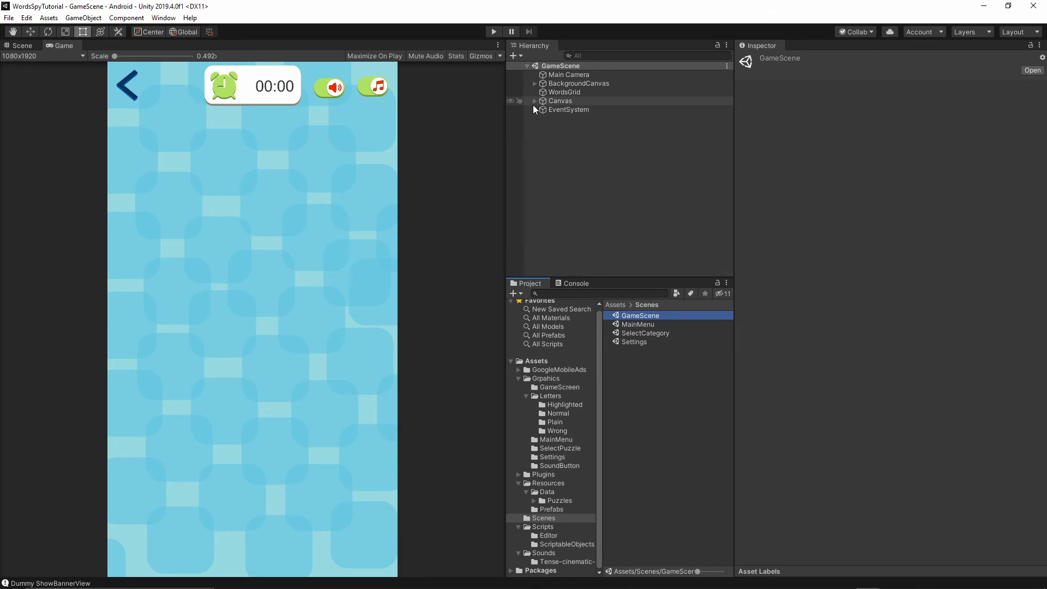
click(534, 101)
click(558, 171)
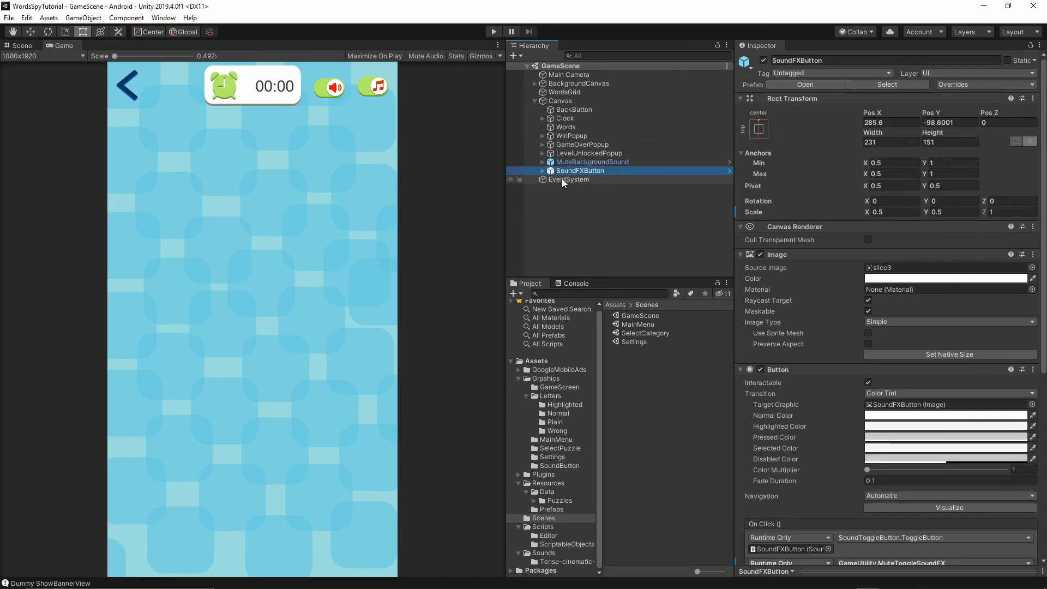
scroll(934, 246, down, 6)
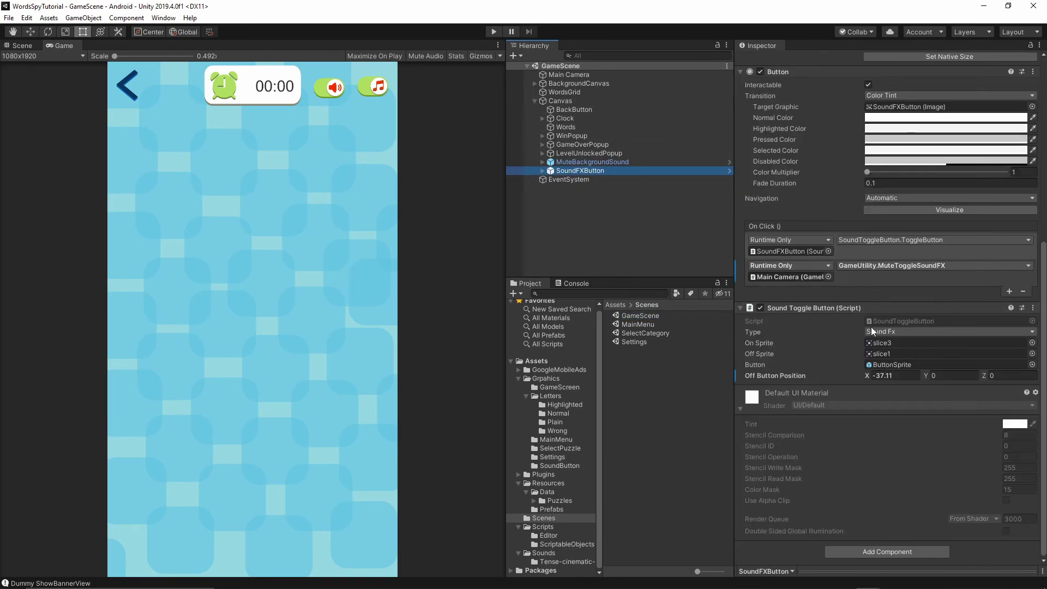
Step: Remove both On Click events from GameScene's SoundFXButton
click(856, 254)
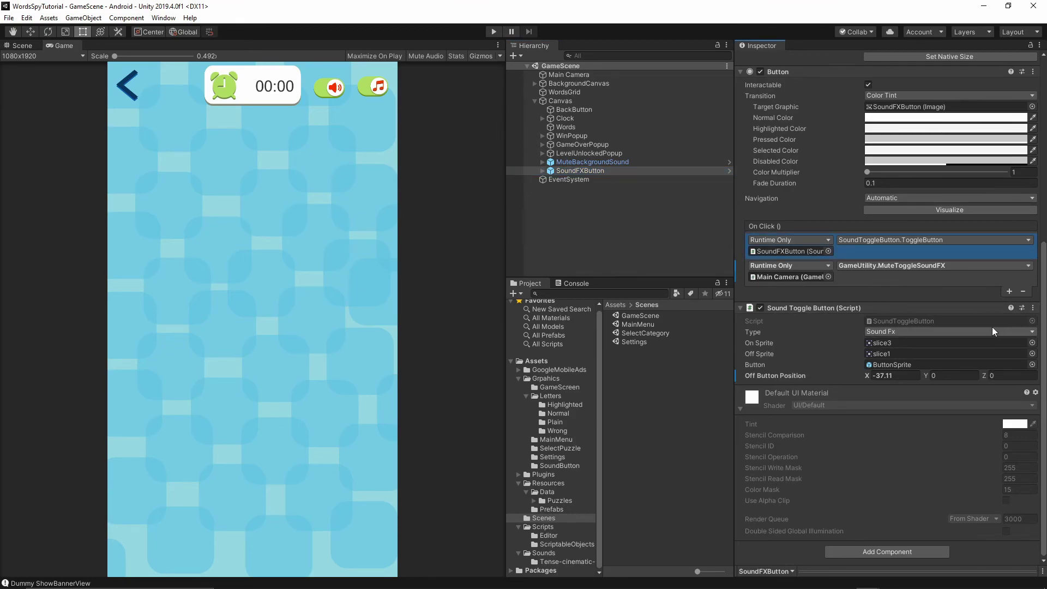
click(1023, 291)
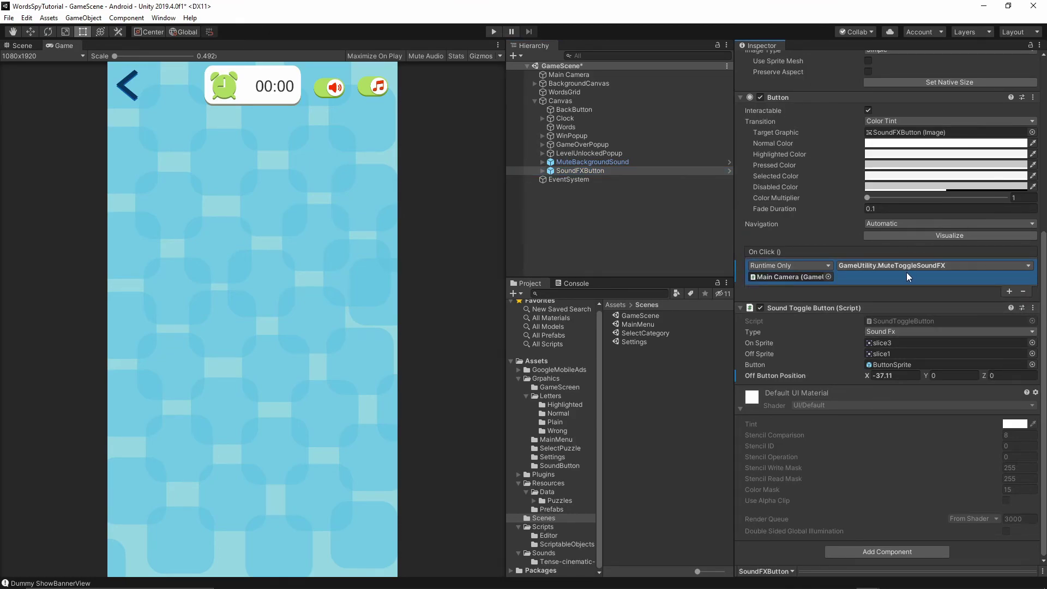
click(1023, 292)
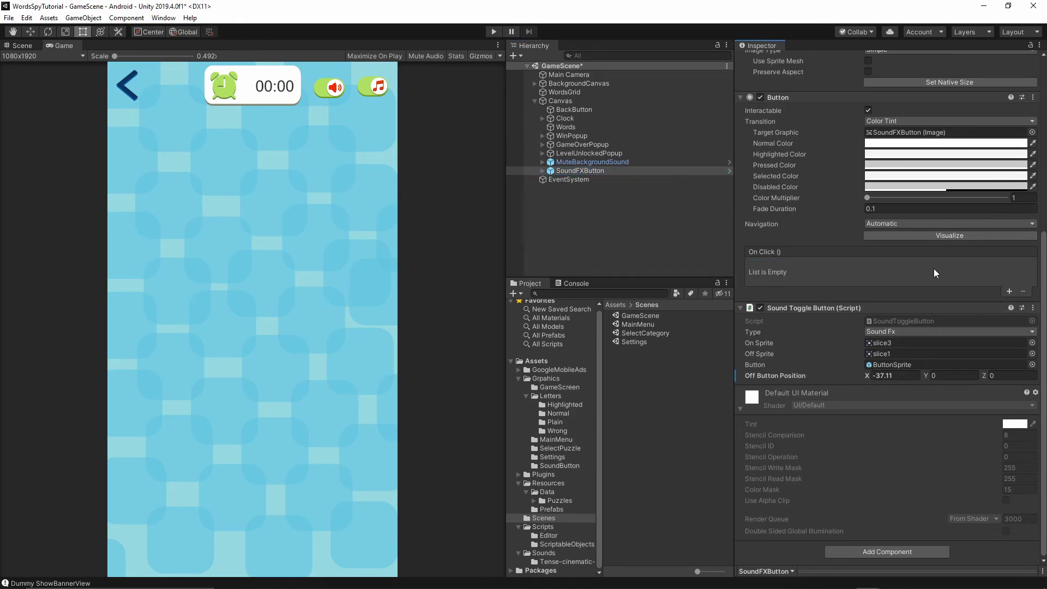
Step: Add a first On Click event to GameScene's SoundFXButton that calls GameUtility.MuteToggleSoundFX on Main Camera
click(1009, 292)
drag(582, 76, 785, 277)
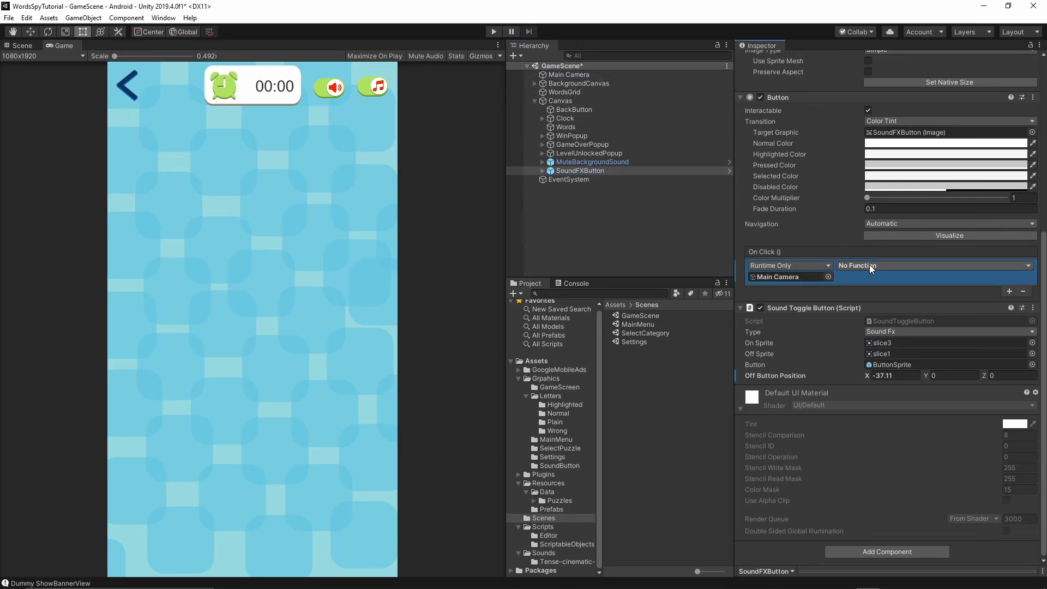
click(869, 264)
mouse_move(884, 353)
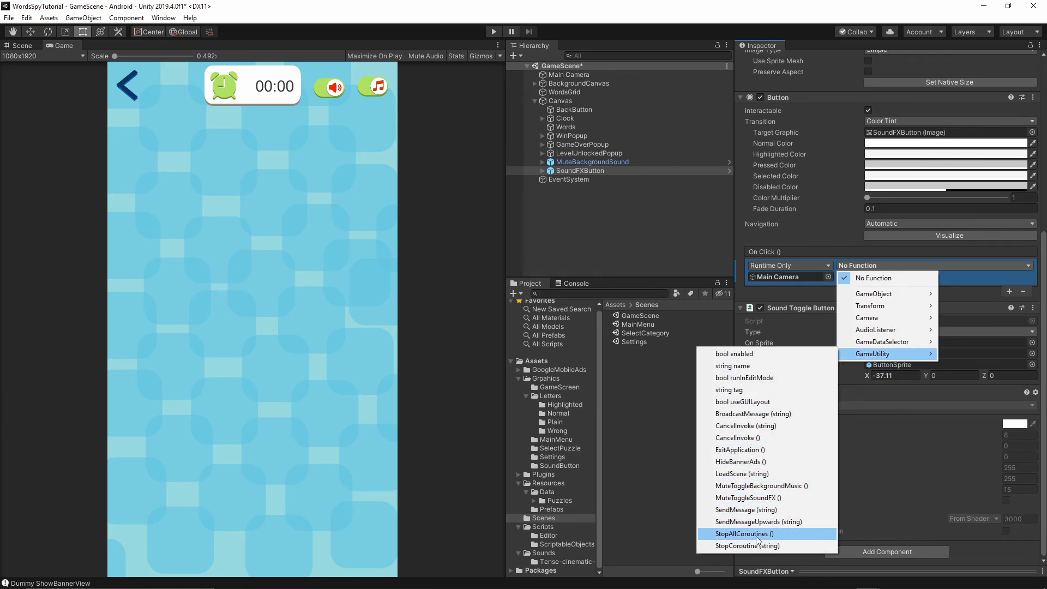
click(759, 499)
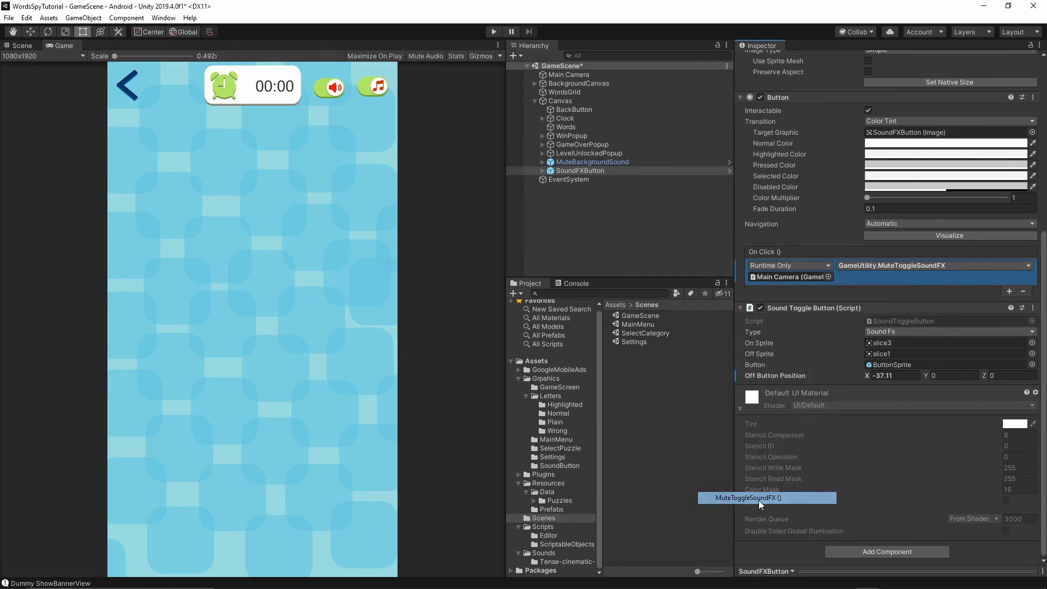
Step: Add a second On Click event to GameScene's SoundFXButton that calls SoundToggleButton.ToggleButton from its own Sound Toggle Button script
click(1009, 293)
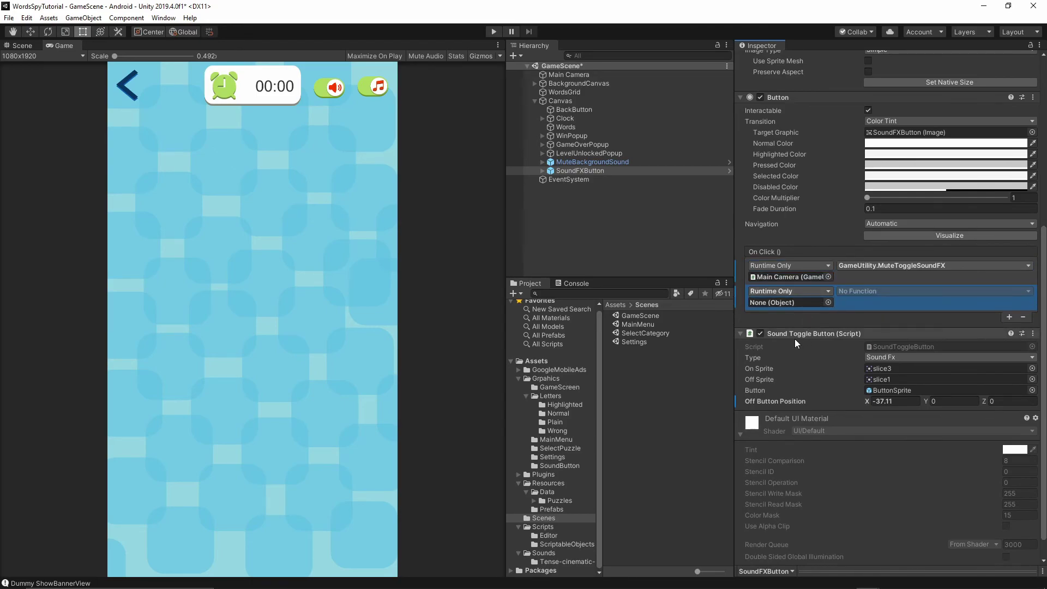
drag(800, 335, 770, 303)
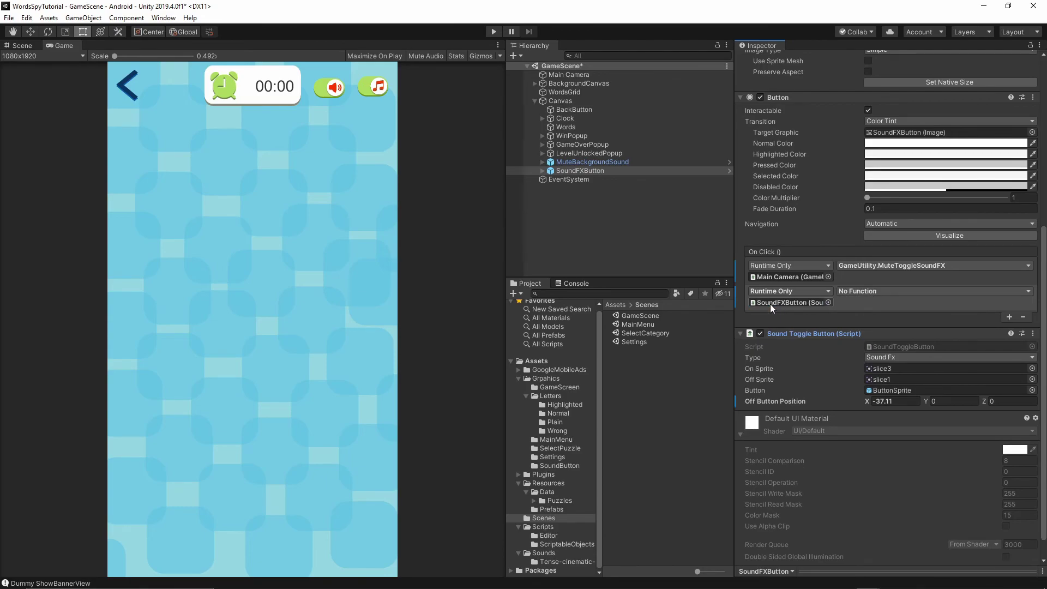
click(892, 290)
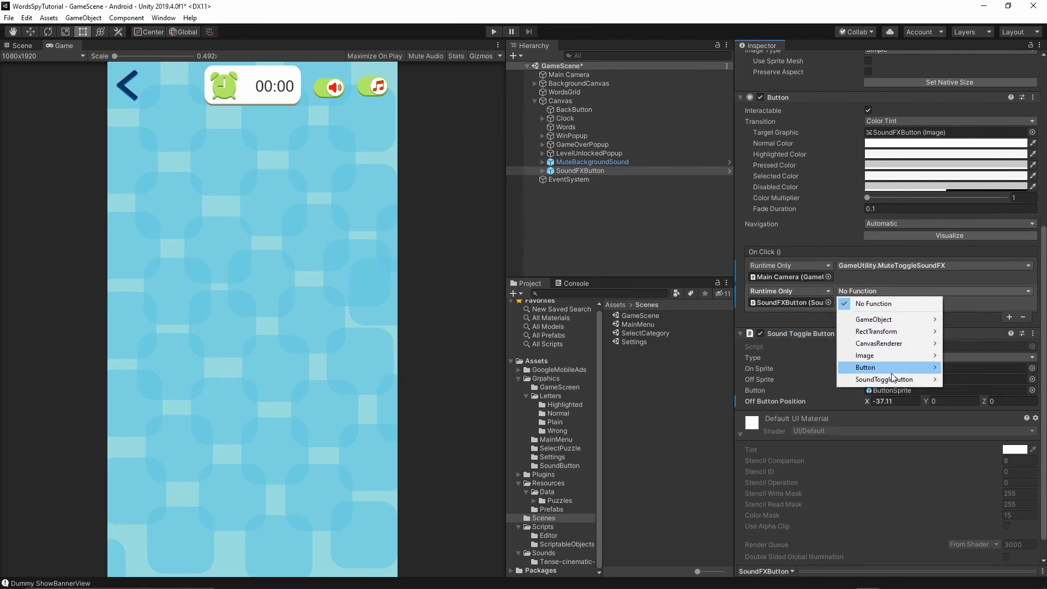
mouse_move(883, 378)
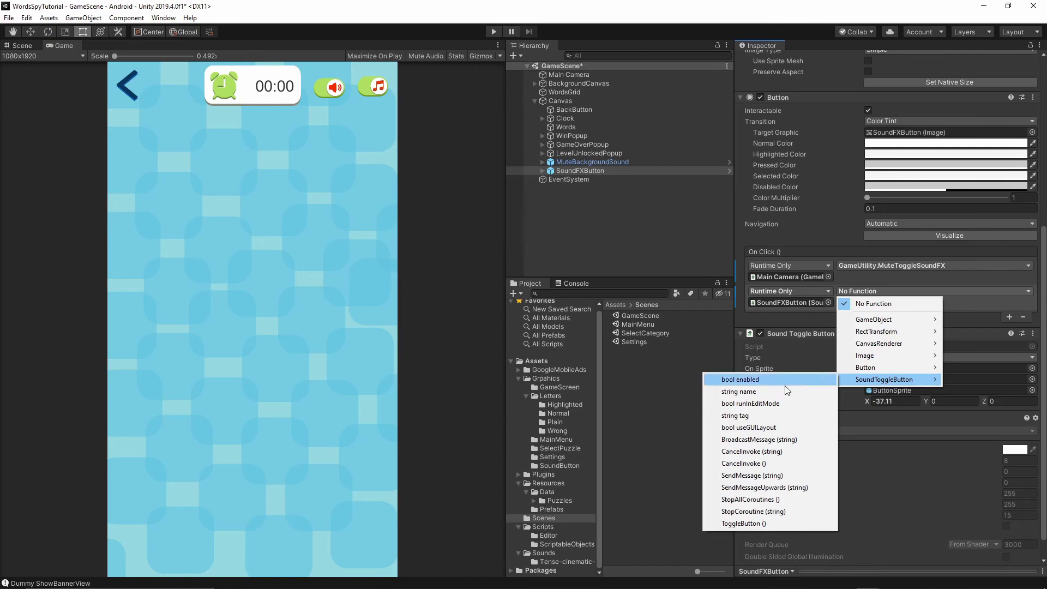
click(744, 524)
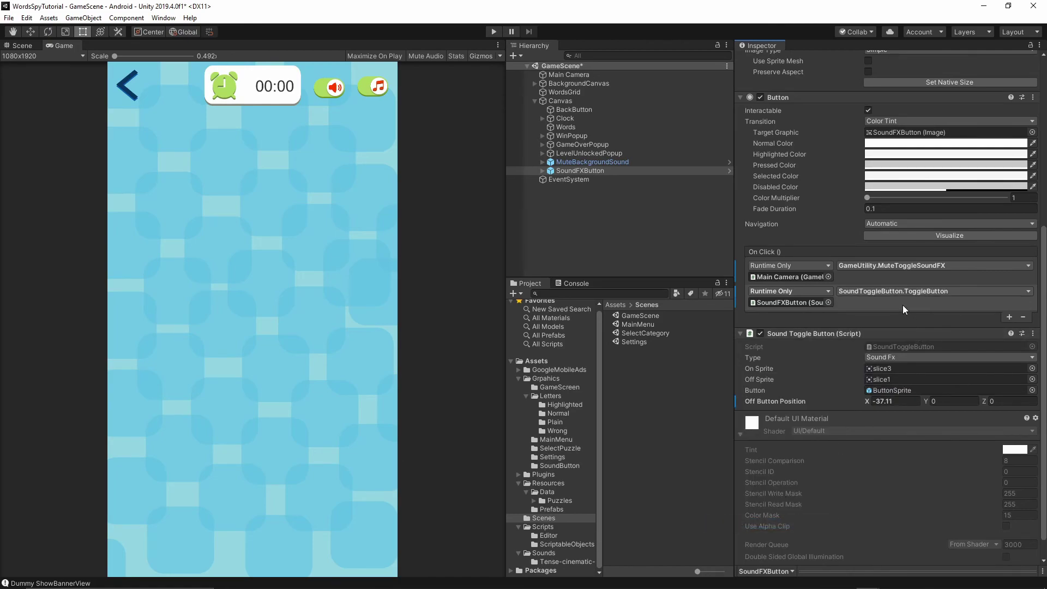
Step: Save GameScene with its updated sound button events and open the MainMenu scene
click(9, 18)
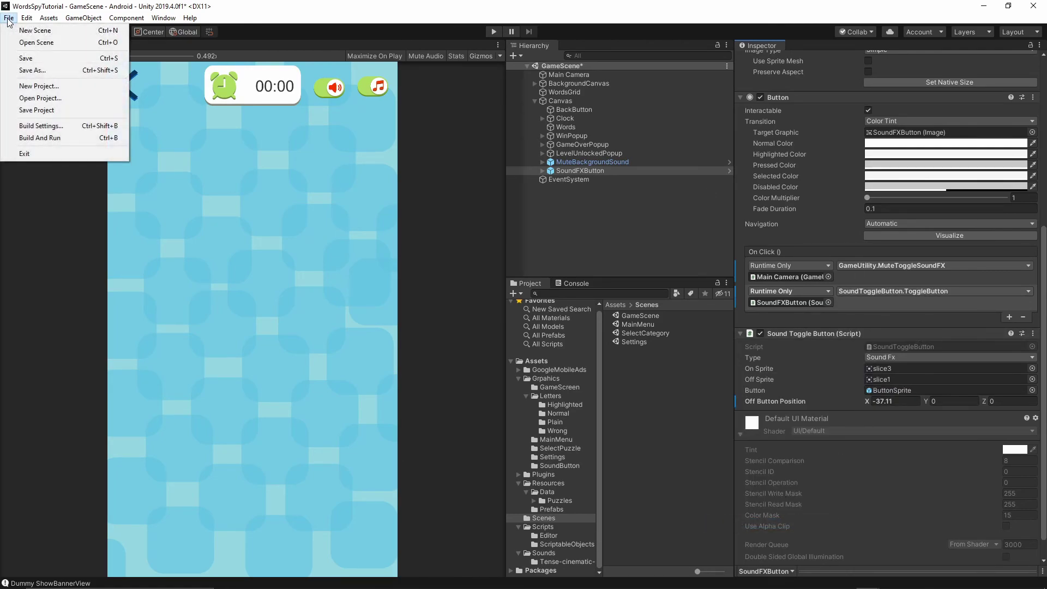
click(26, 58)
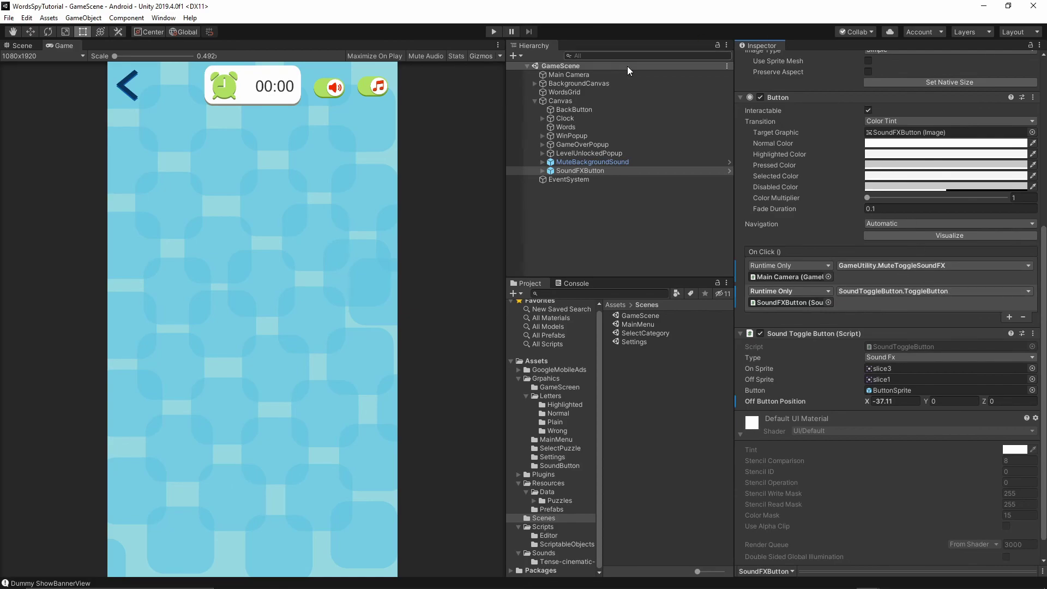
double_click(634, 324)
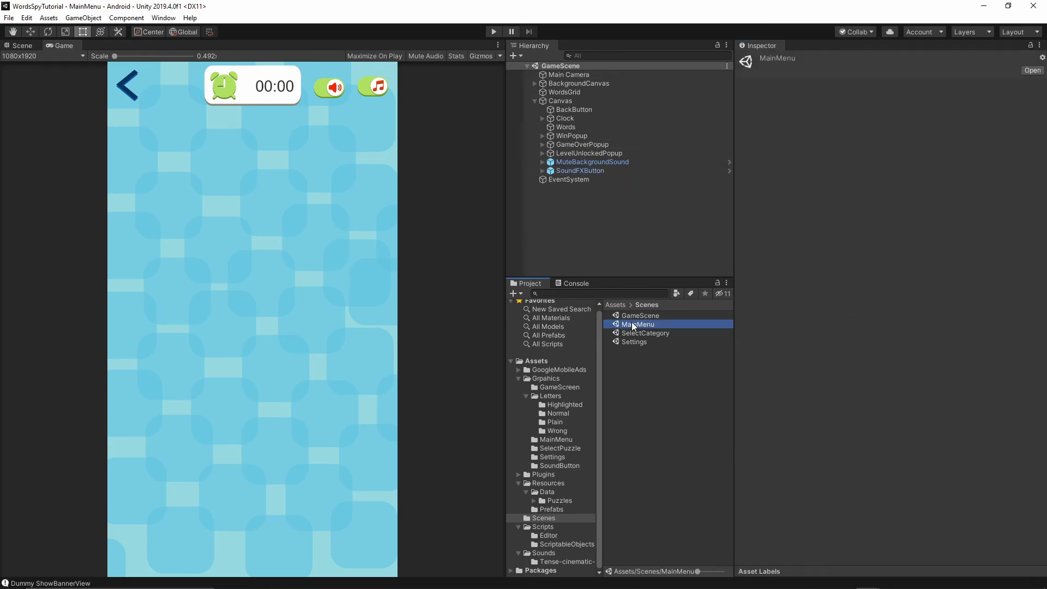
Step: Run the game from MainMenu and start a puzzle from the category selection
click(498, 31)
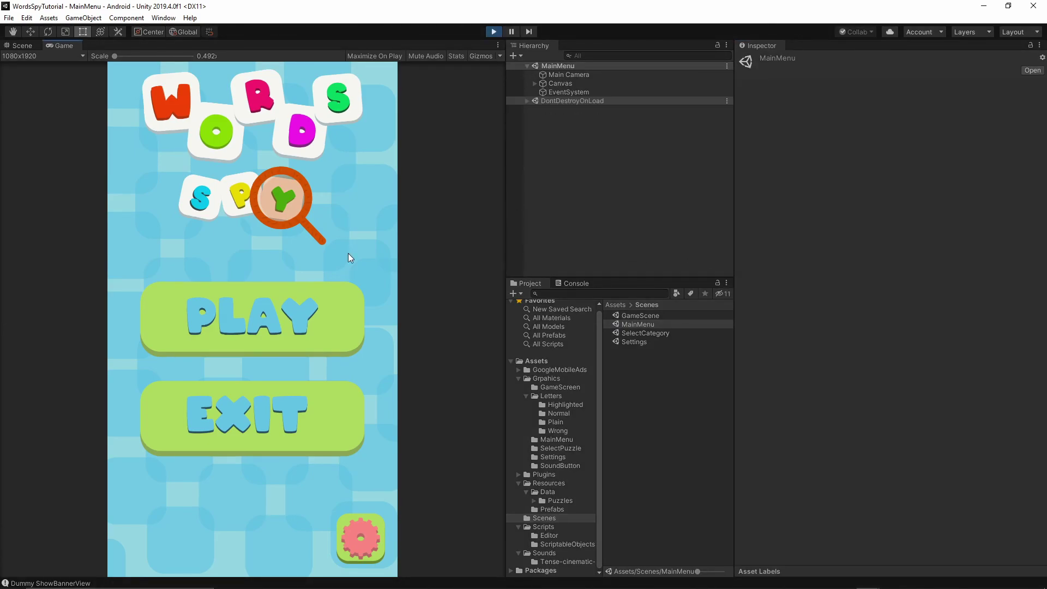
click(322, 313)
click(252, 188)
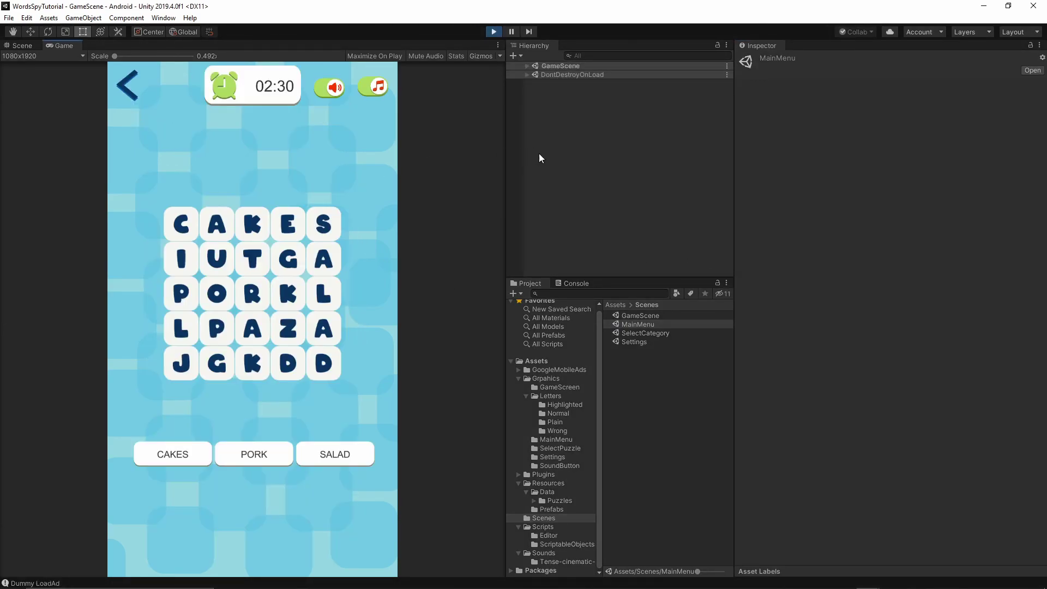
Step: Turn the background music off and trace several lines of letters to test the selection sound on its own
click(366, 87)
drag(288, 223, 283, 333)
drag(220, 224, 226, 328)
drag(181, 258, 264, 257)
Step: Turn the sound effects off and trace the column starting with E and the word SALAD to test muting
click(338, 89)
drag(288, 223, 299, 354)
drag(323, 223, 324, 363)
Step: Turn the sound effects back on and trace more rows and columns, including the word PORK
click(339, 92)
drag(252, 226, 253, 366)
drag(223, 222, 214, 351)
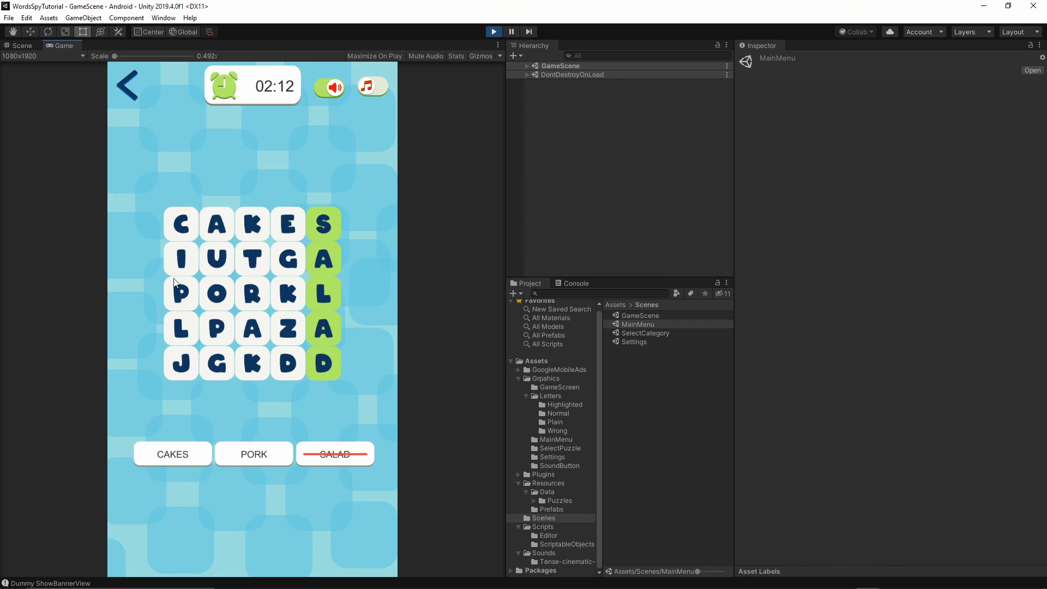
drag(182, 259, 329, 252)
drag(181, 295, 311, 296)
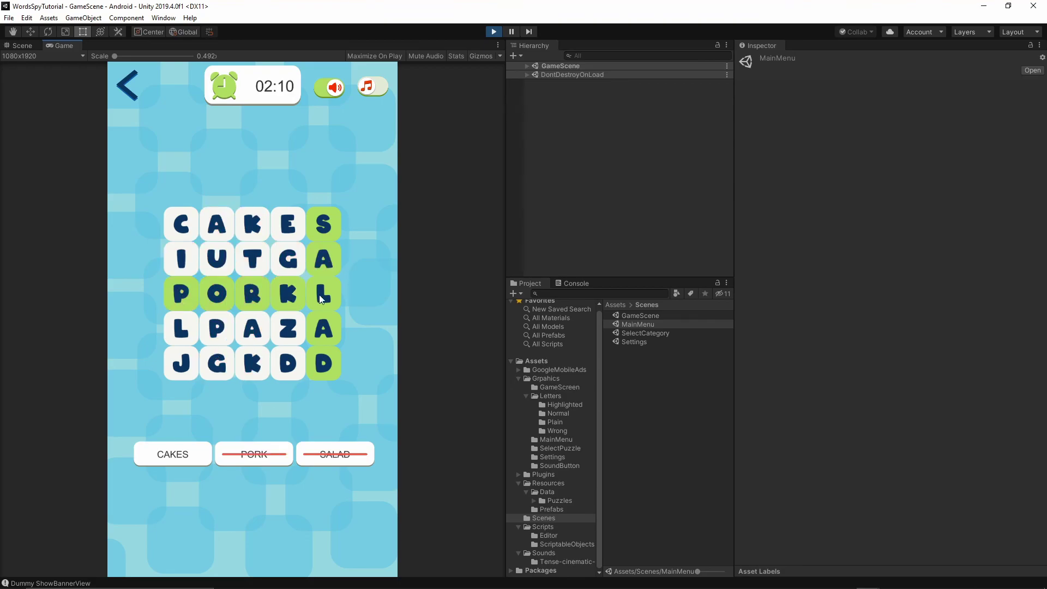
Step: Turn the background music on, trace several unsolved letter lines to test both sounds together, and switch the music off again
click(373, 86)
drag(252, 224, 252, 363)
drag(217, 226, 218, 363)
drag(188, 361, 319, 371)
drag(182, 329, 331, 317)
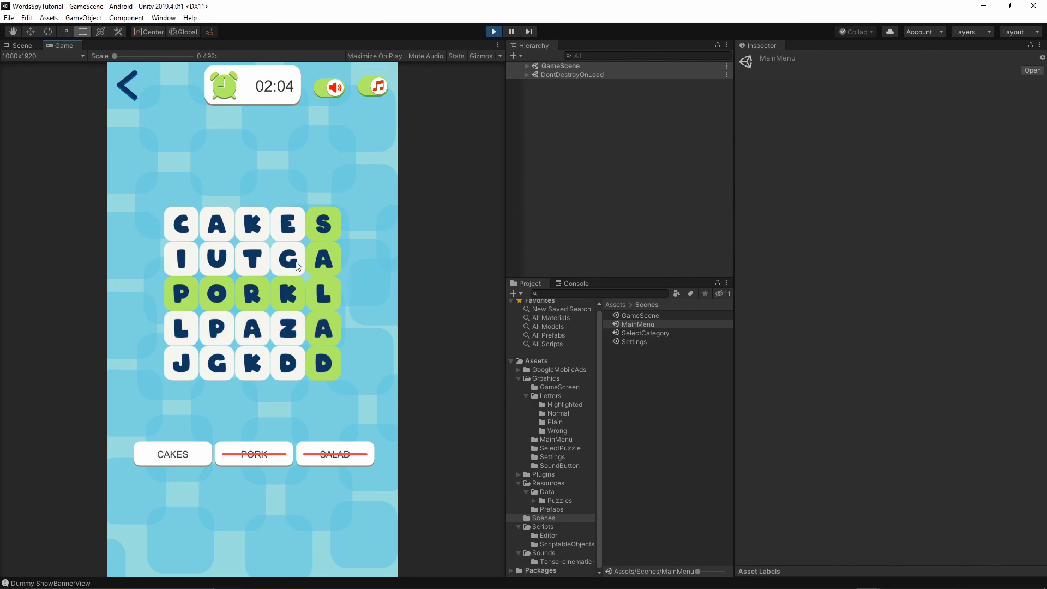
click(374, 90)
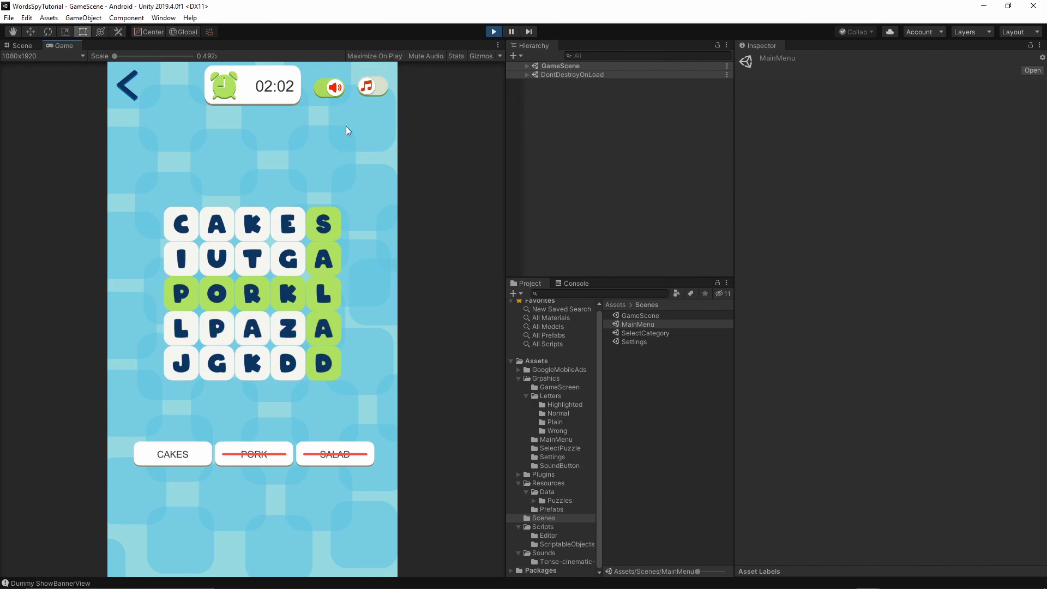